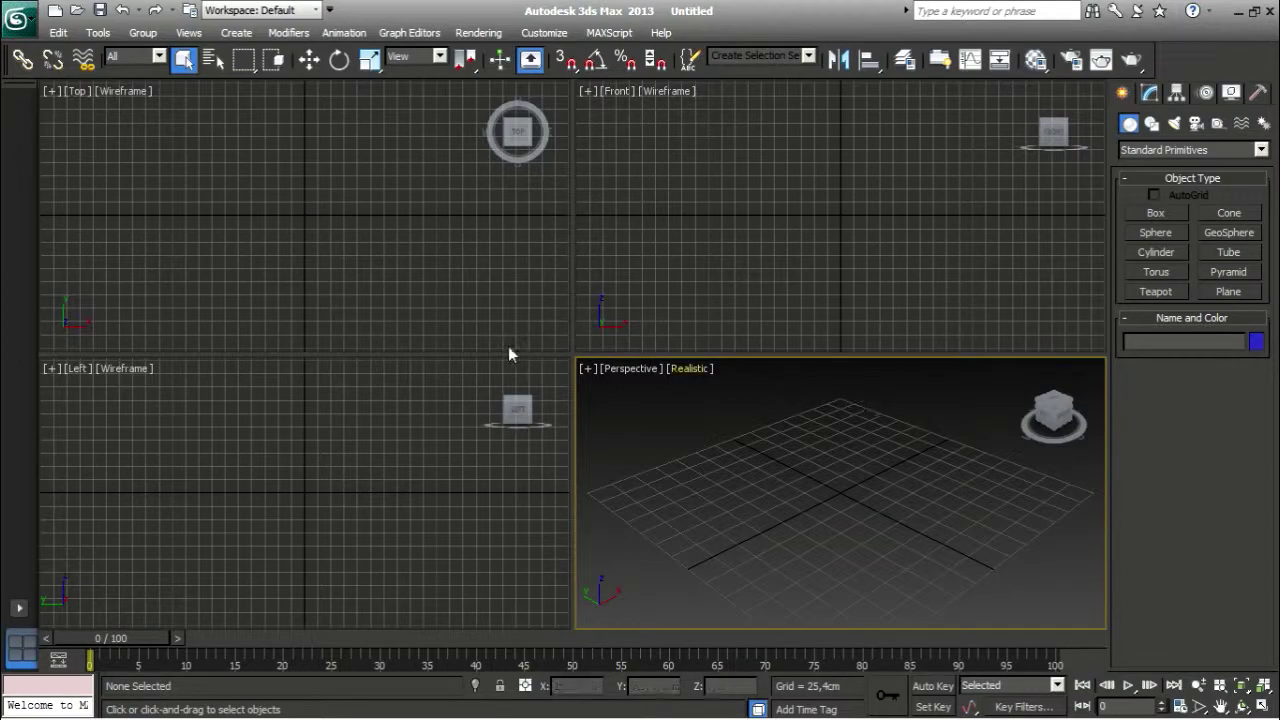
# Step: Create a box about 164 × 148 × 106 cm in the maximized perspective view, with 5 length, width and height segments
pyautogui.hotkey('alt', 'w')
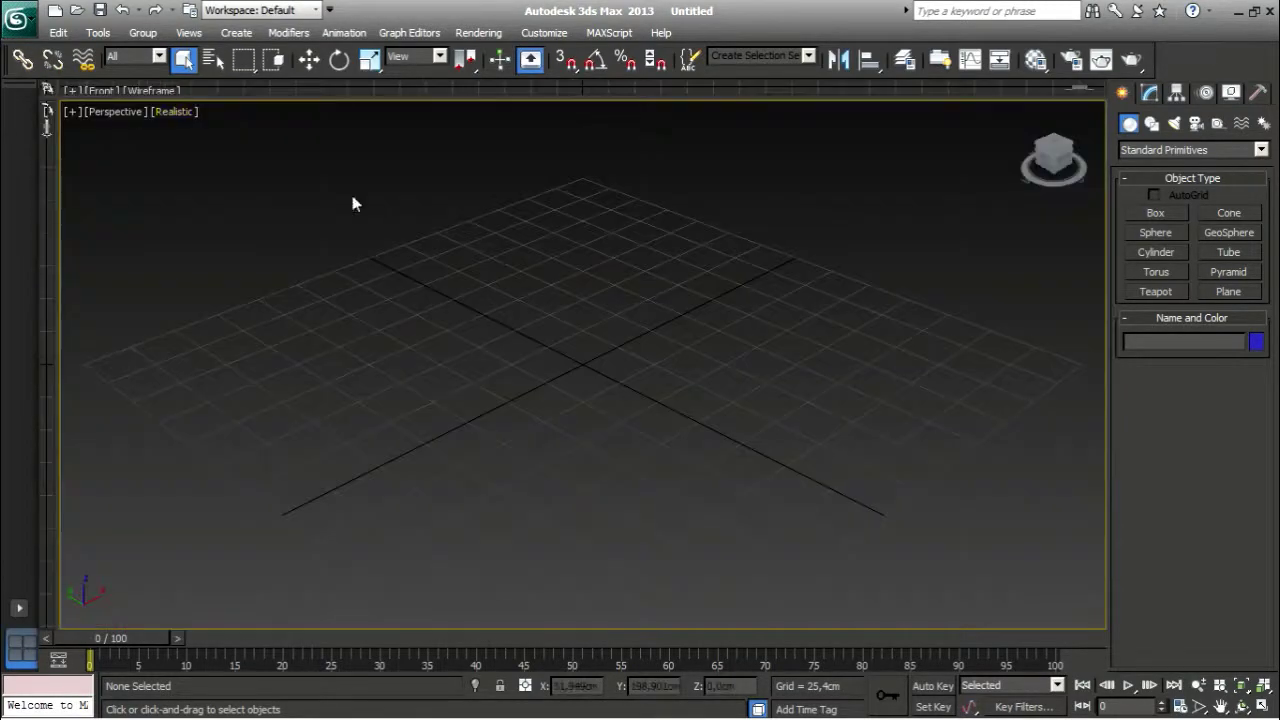
pyautogui.moveTo(649, 343); pyautogui.dragTo(618, 381, button='middle')
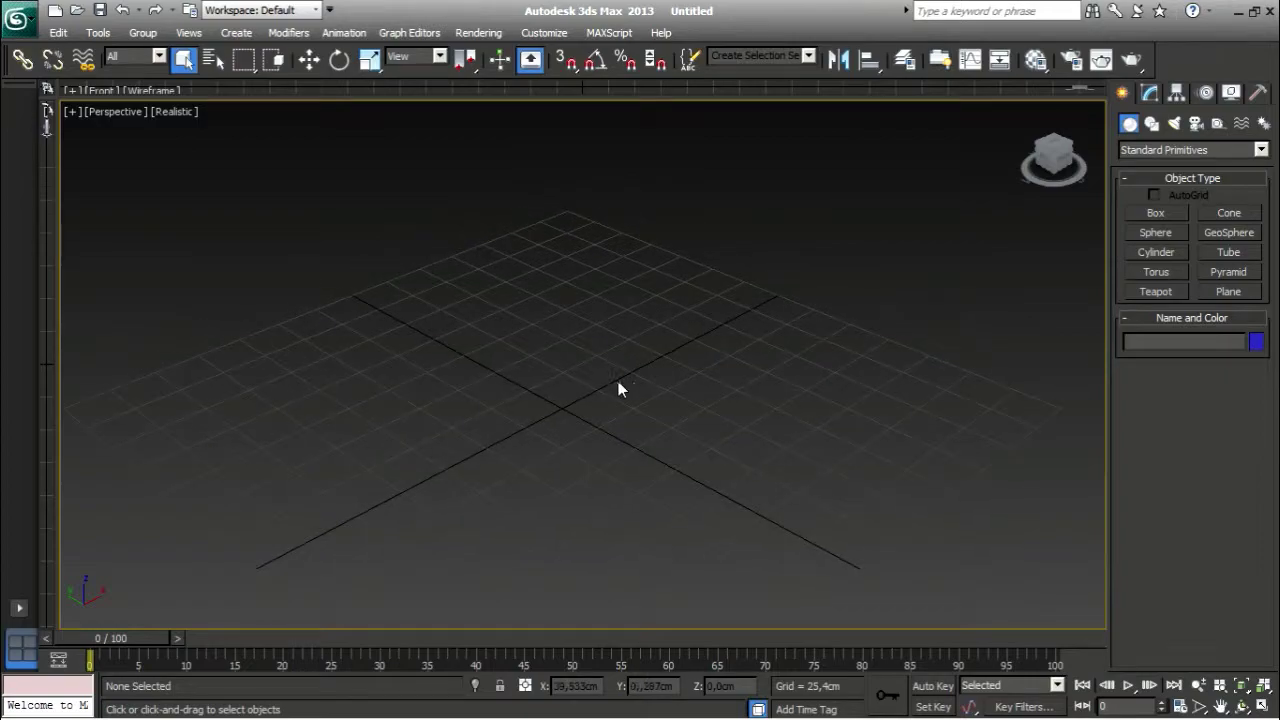
pyautogui.click(1155, 214)
pyautogui.moveTo(500, 249); pyautogui.dragTo(576, 212, button='middle')
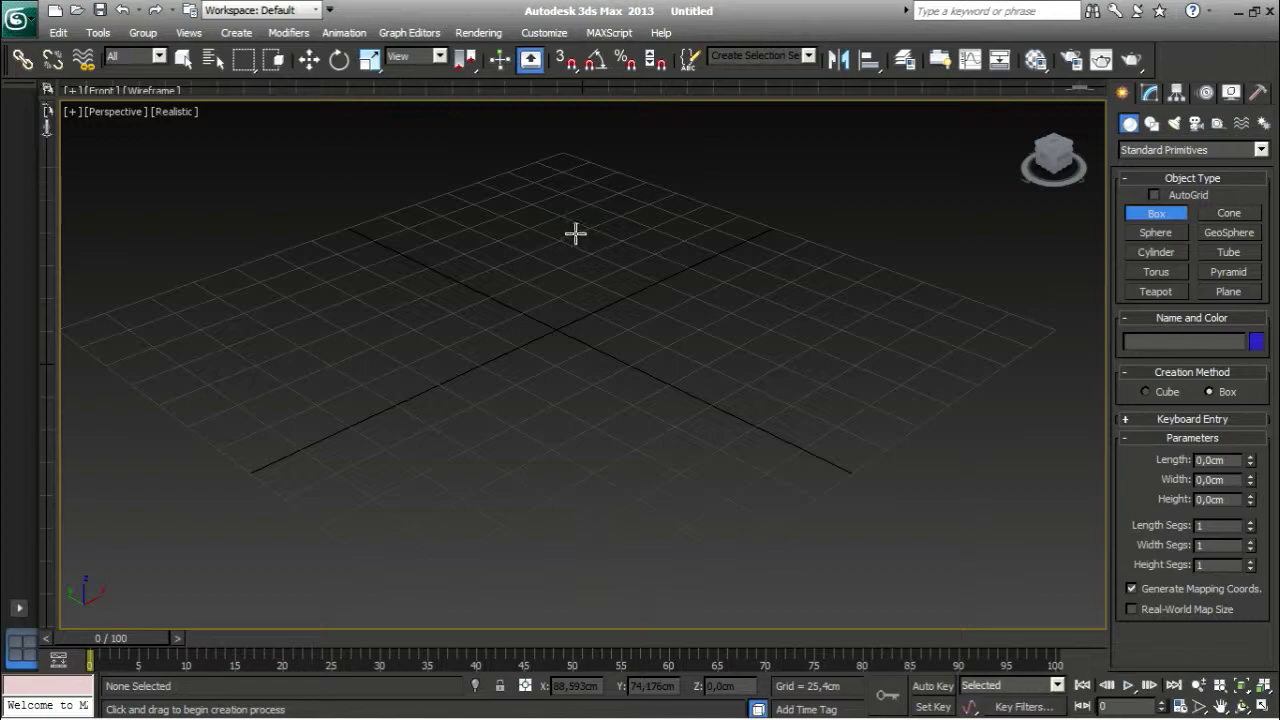
pyautogui.moveTo(561, 237); pyautogui.dragTo(583, 458)
pyautogui.click(590, 272)
pyautogui.moveTo(590, 272); pyautogui.dragTo(590, 426, button='middle')
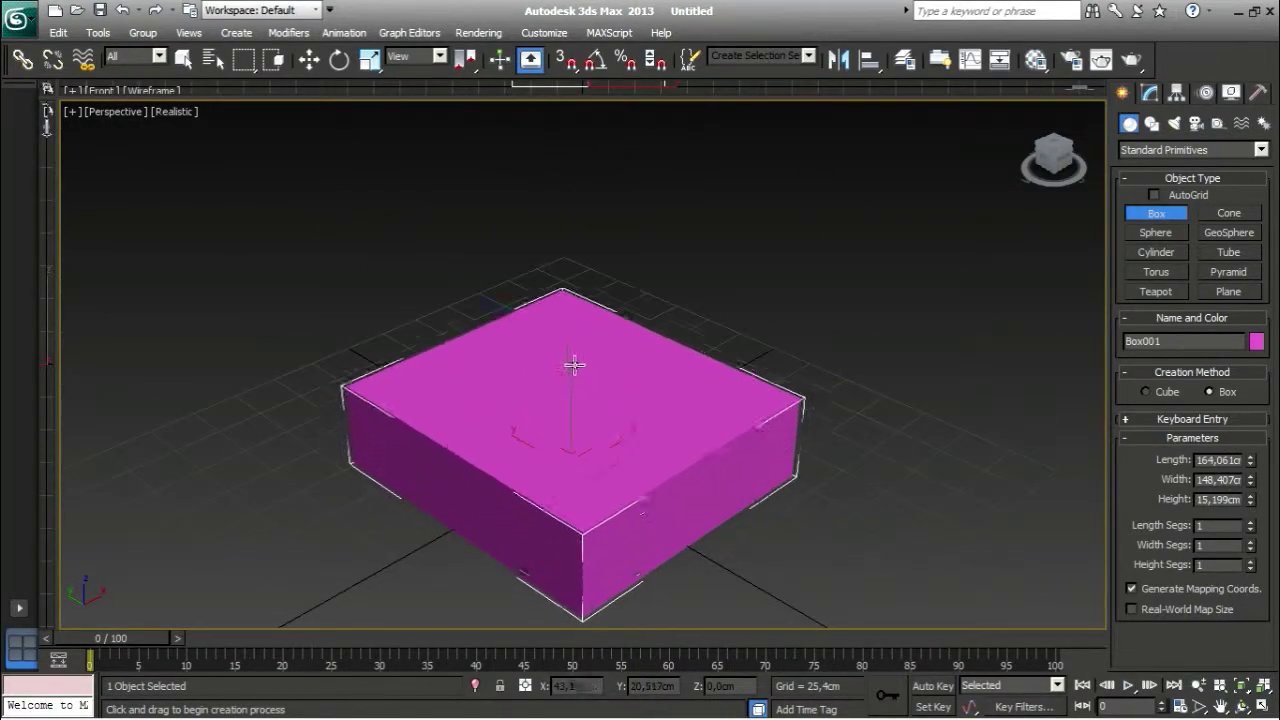
pyautogui.click(593, 269)
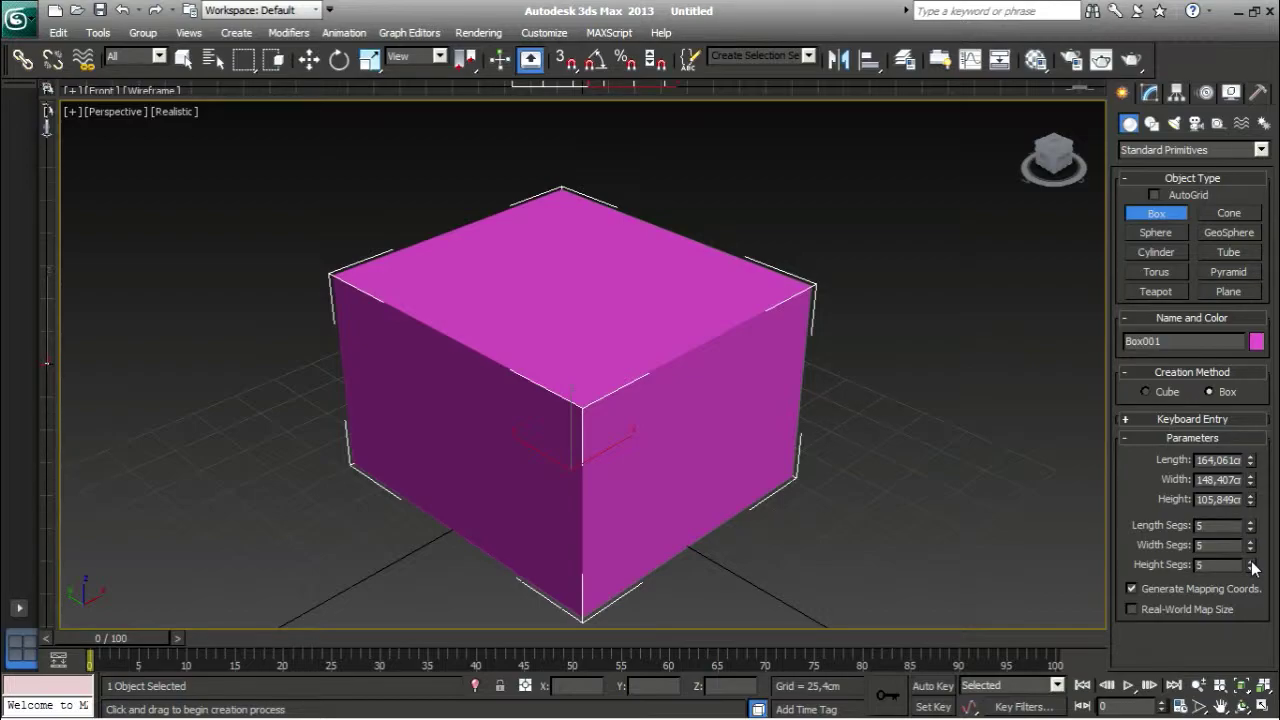
# Step: Display edged faces in the perspective view so that the box's segments show on its surface
pyautogui.moveTo(966, 489); pyautogui.dragTo(988, 460, button='middle')
pyautogui.press('F4')
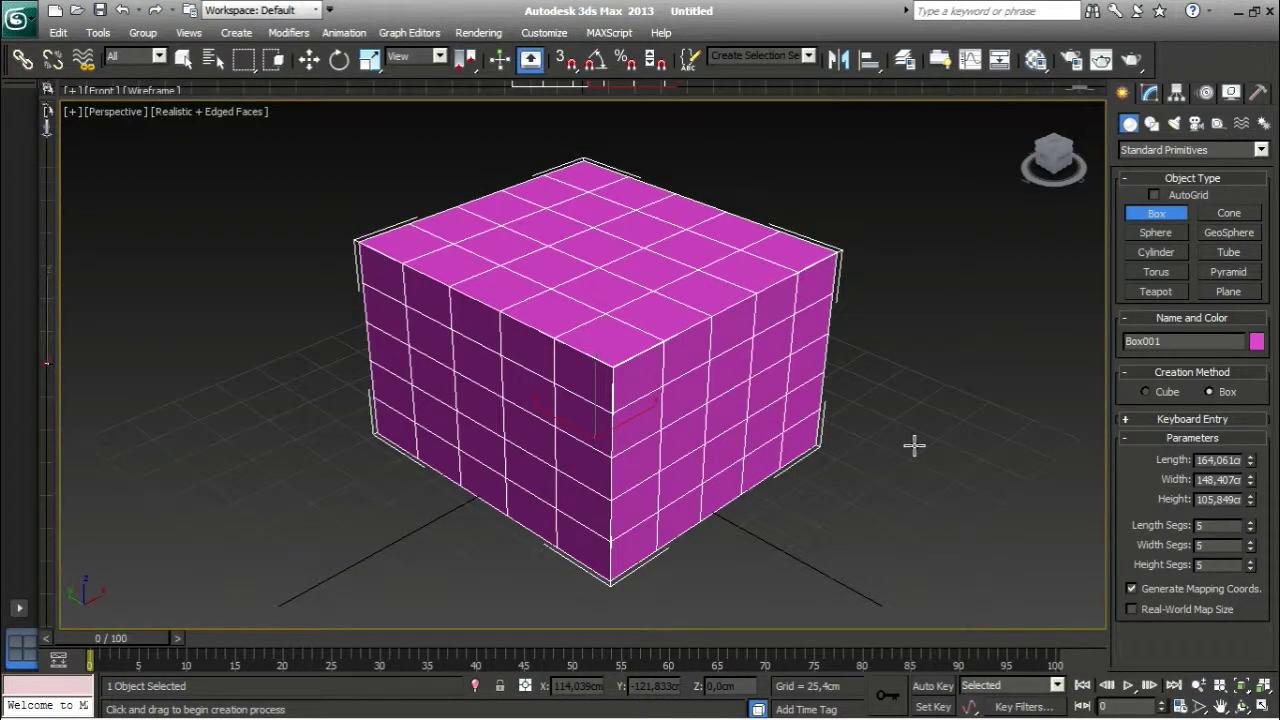
pyautogui.moveTo(914, 446); pyautogui.dragTo(937, 474, button='middle')
pyautogui.press('F4')
pyautogui.press('F4')
pyautogui.moveTo(942, 381); pyautogui.dragTo(927, 365, button='middle')
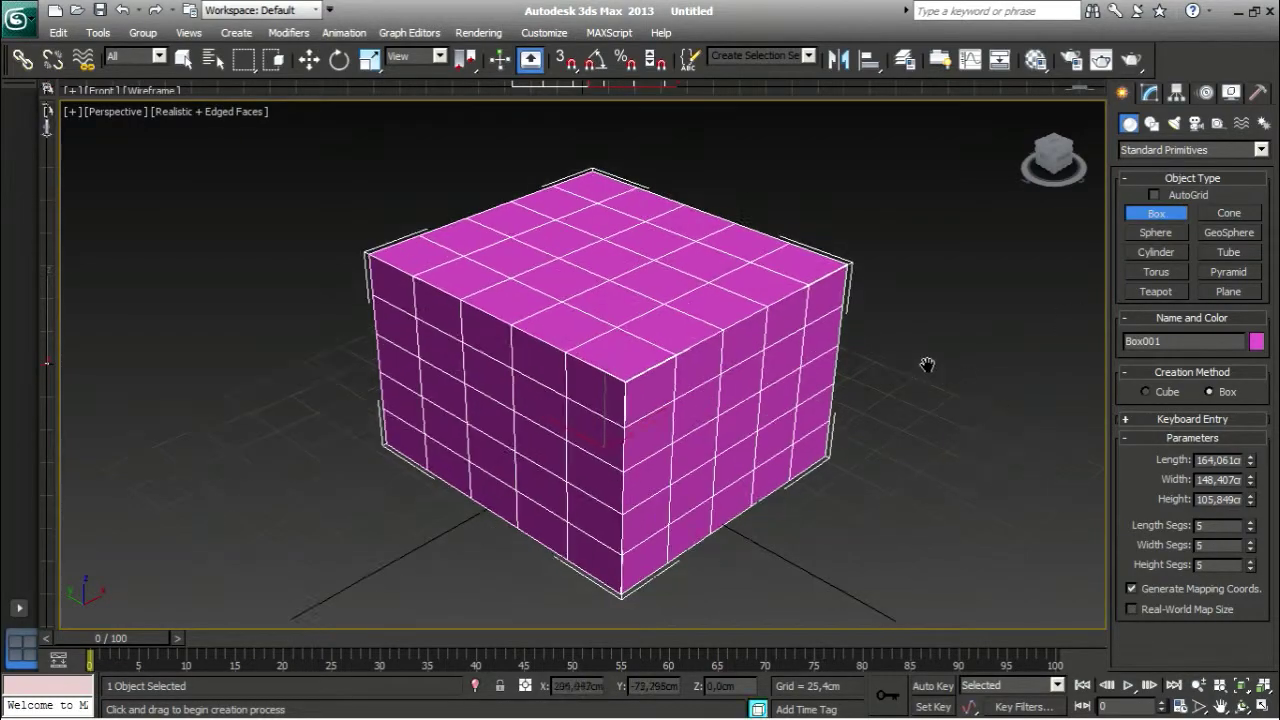
# Step: Activate the Move tool and convert the box to an Editable Poly
pyautogui.click(309, 59)
pyautogui.moveTo(626, 255); pyautogui.dragTo(605, 267, button='middle')
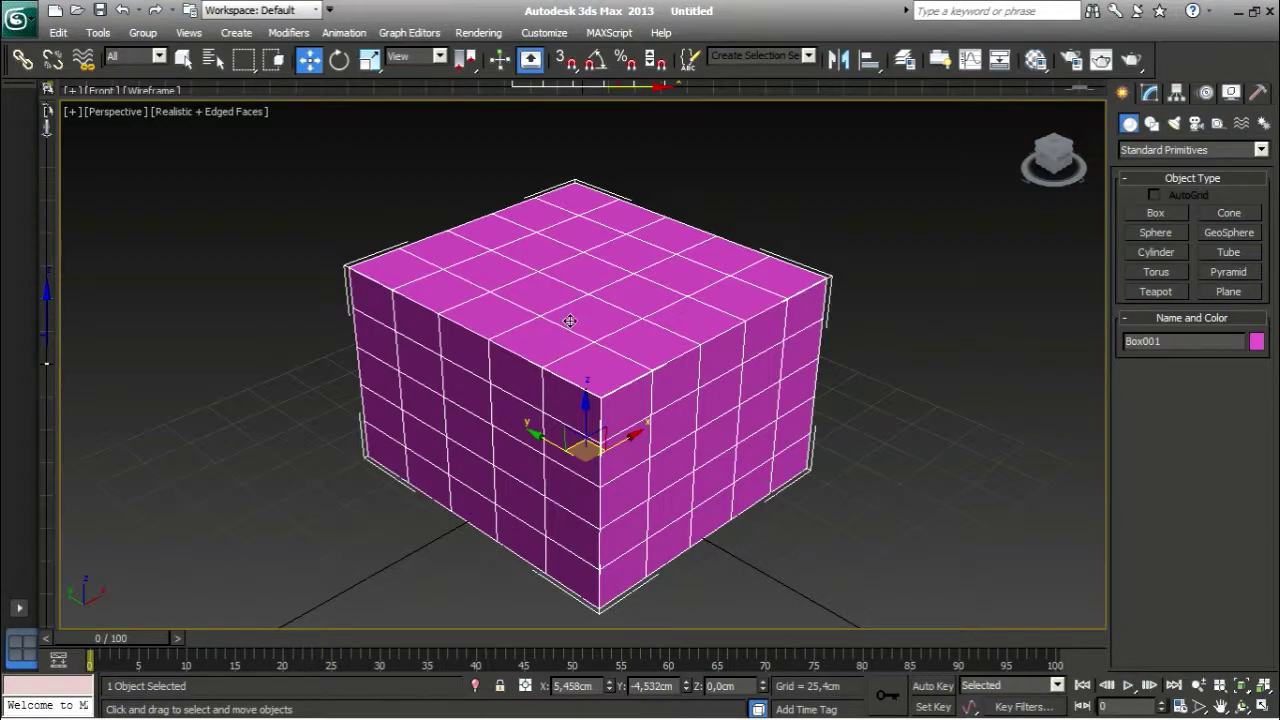
pyautogui.rightClick(651, 322)
pyautogui.moveTo(794, 495)
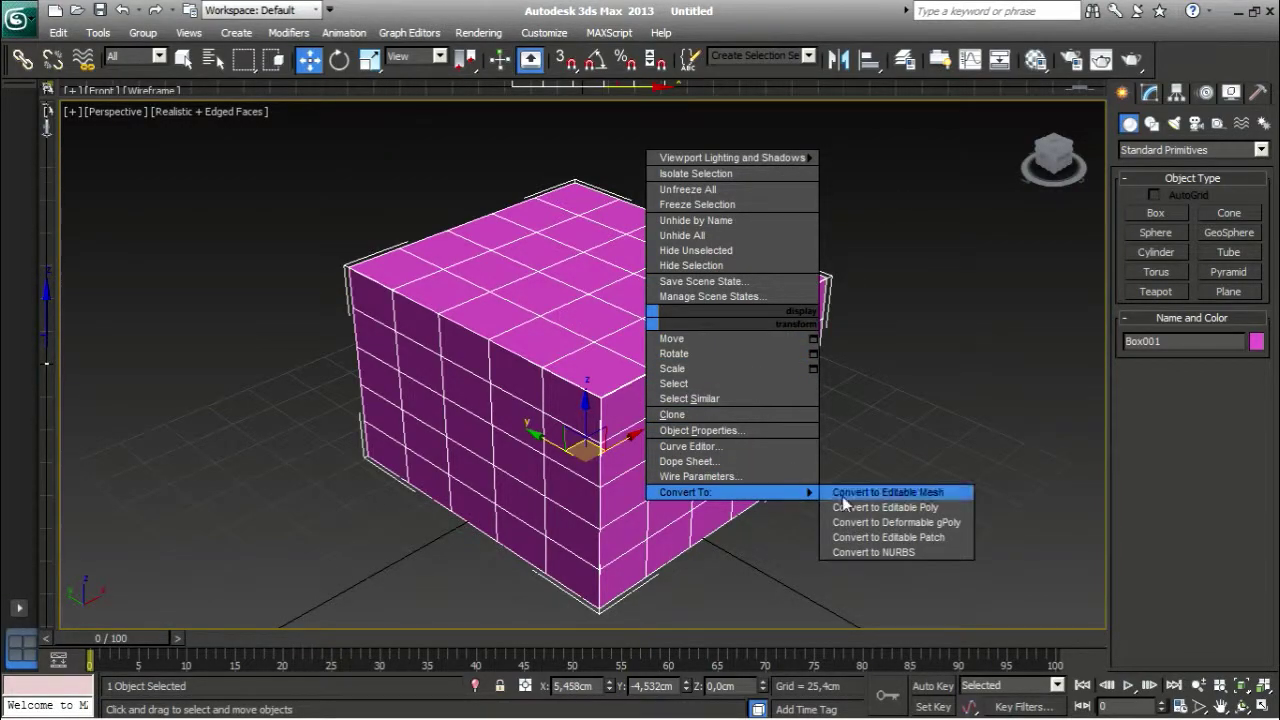
pyautogui.click(926, 509)
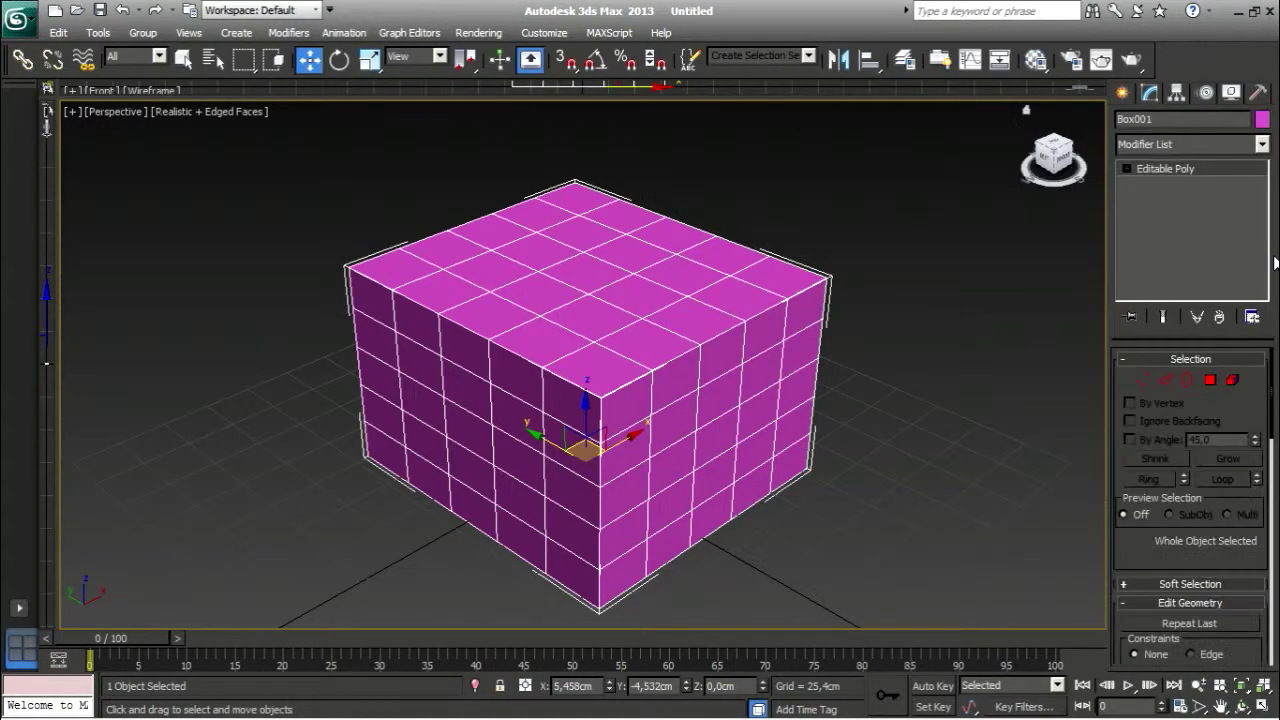
# Step: At vertex level, select two adjacent interior vertices on the box's top face and raise them to about Z 149 cm
pyautogui.moveTo(937, 379); pyautogui.dragTo(910, 364, button='middle')
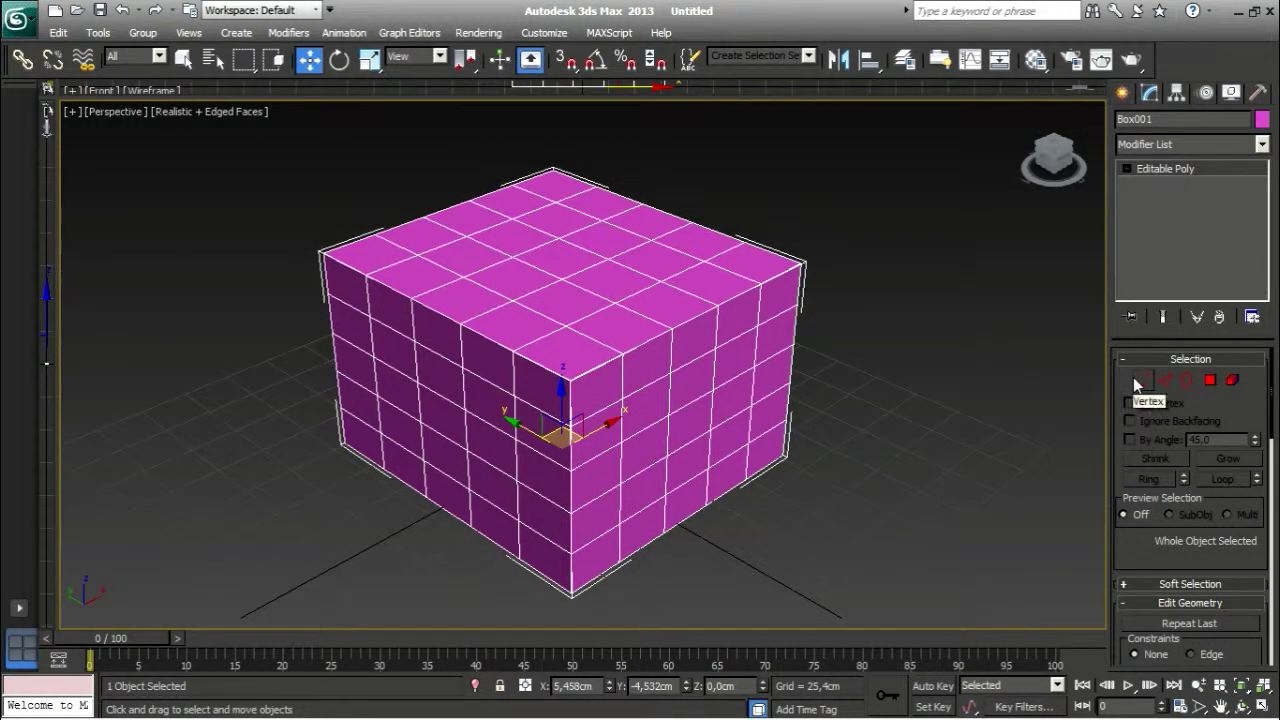
pyautogui.moveTo(807, 405); pyautogui.dragTo(818, 396, button='middle')
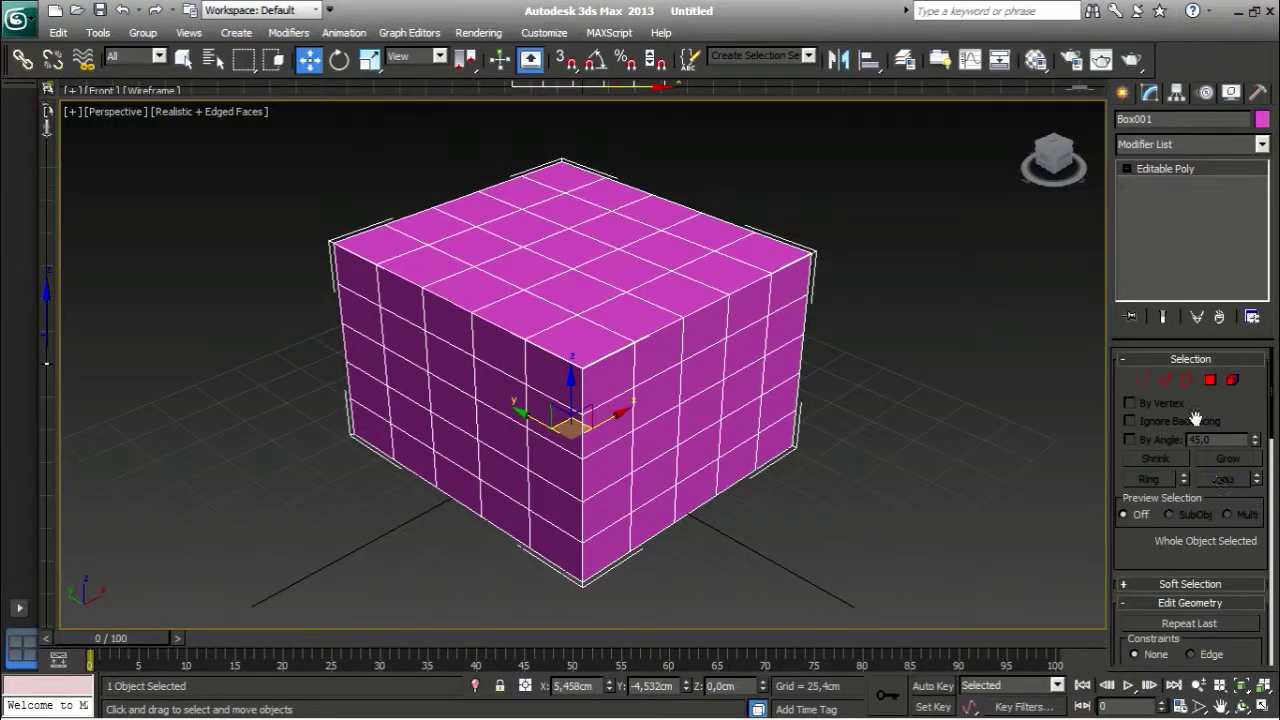
pyautogui.moveTo(1274, 418)
pyautogui.mouseDown()
pyautogui.moveTo(1276, 590)
pyautogui.moveTo(1271, 440)
pyautogui.mouseUp()
pyautogui.click(1148, 380)
pyautogui.moveTo(1042, 397); pyautogui.dragTo(969, 448, button='middle')
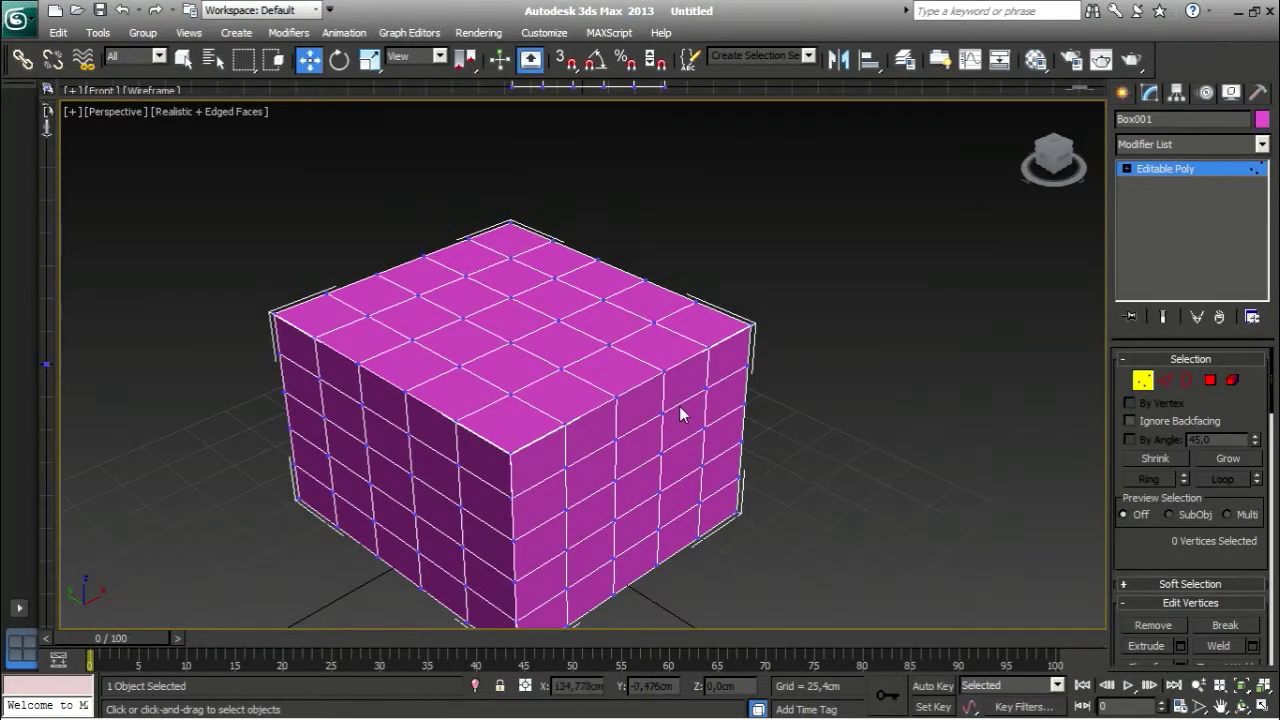
pyautogui.scroll(4, 613, 352)
pyautogui.click(624, 323)
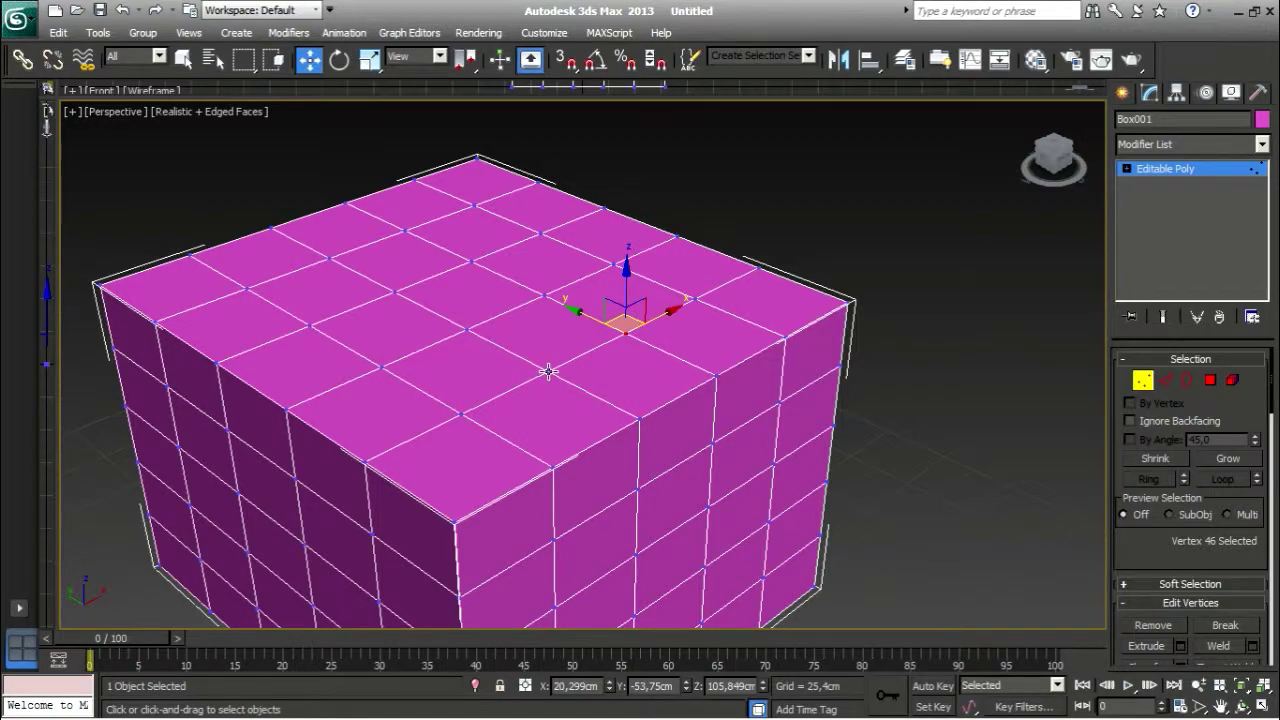
pyautogui.keyDown('ctrl'); pyautogui.click(548, 371); pyautogui.keyUp('ctrl')
pyautogui.moveTo(634, 400); pyautogui.dragTo(700, 443, button='middle')
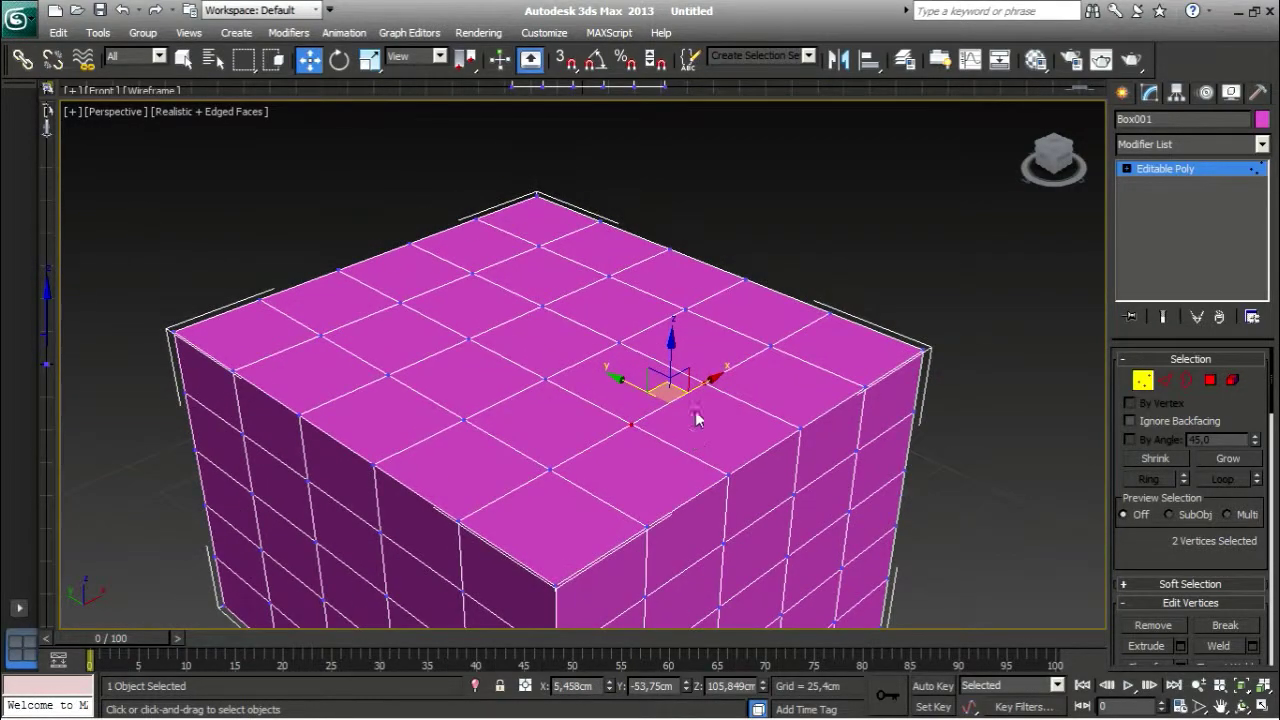
pyautogui.moveTo(676, 346); pyautogui.dragTo(678, 210)
pyautogui.keyDown('alt'); pyautogui.moveTo(787, 396); pyautogui.dragTo(825, 393, button='middle'); pyautogui.keyUp('alt')
# Step: Try Target Weld to merge one raised vertex into the other, and undo the weld
pyautogui.moveTo(1268, 364); pyautogui.dragTo(1274, 426)
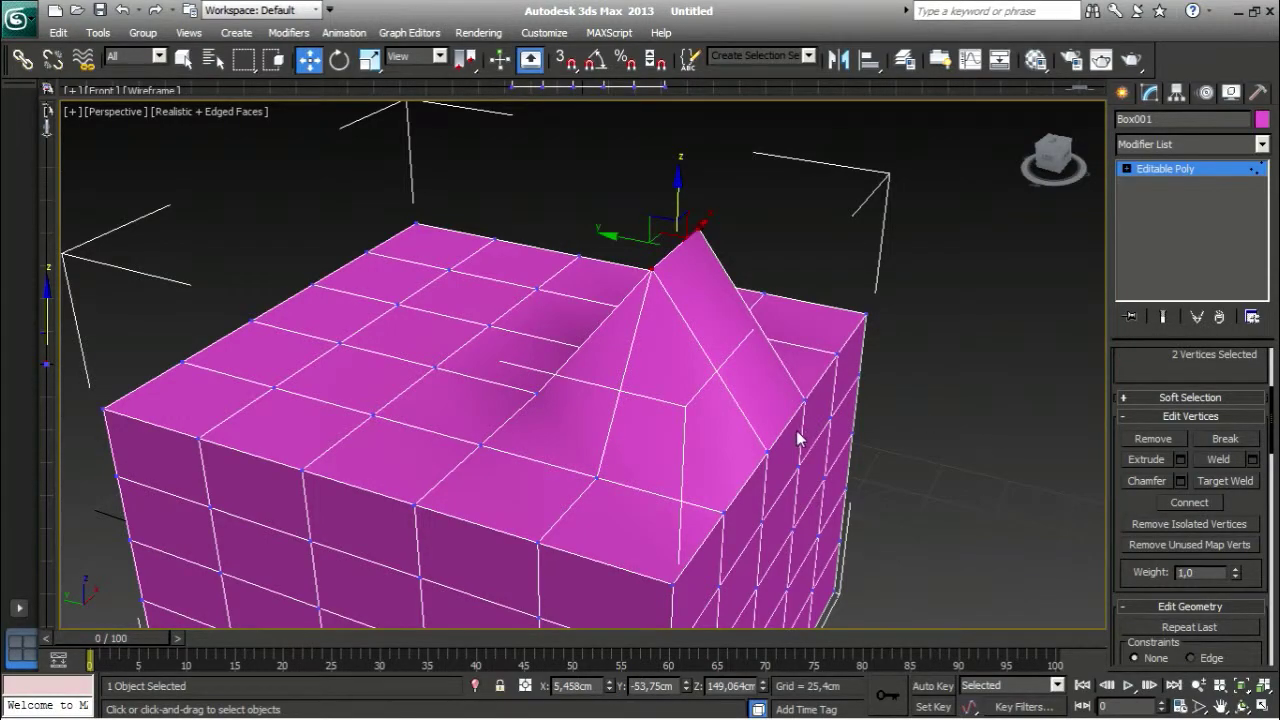
pyautogui.scroll(4, 798, 437)
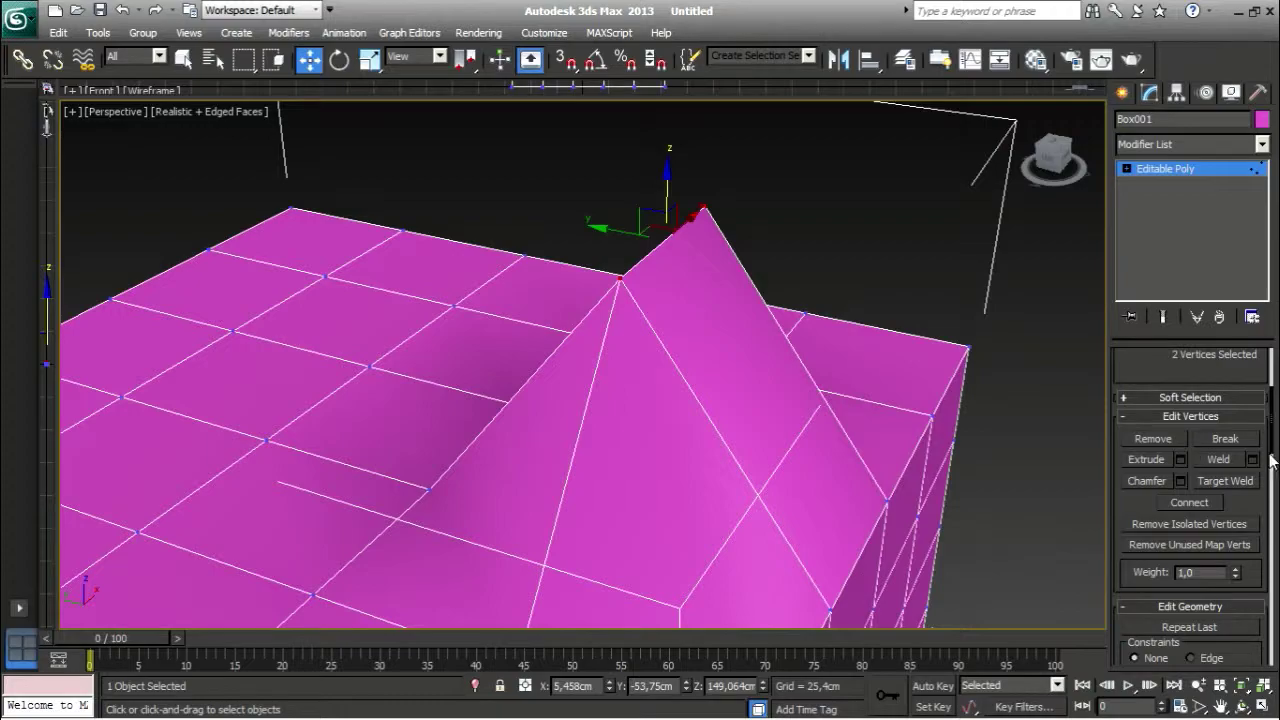
pyautogui.keyDown('alt'); pyautogui.moveTo(670, 330); pyautogui.dragTo(537, 358, button='middle'); pyautogui.keyUp('alt')
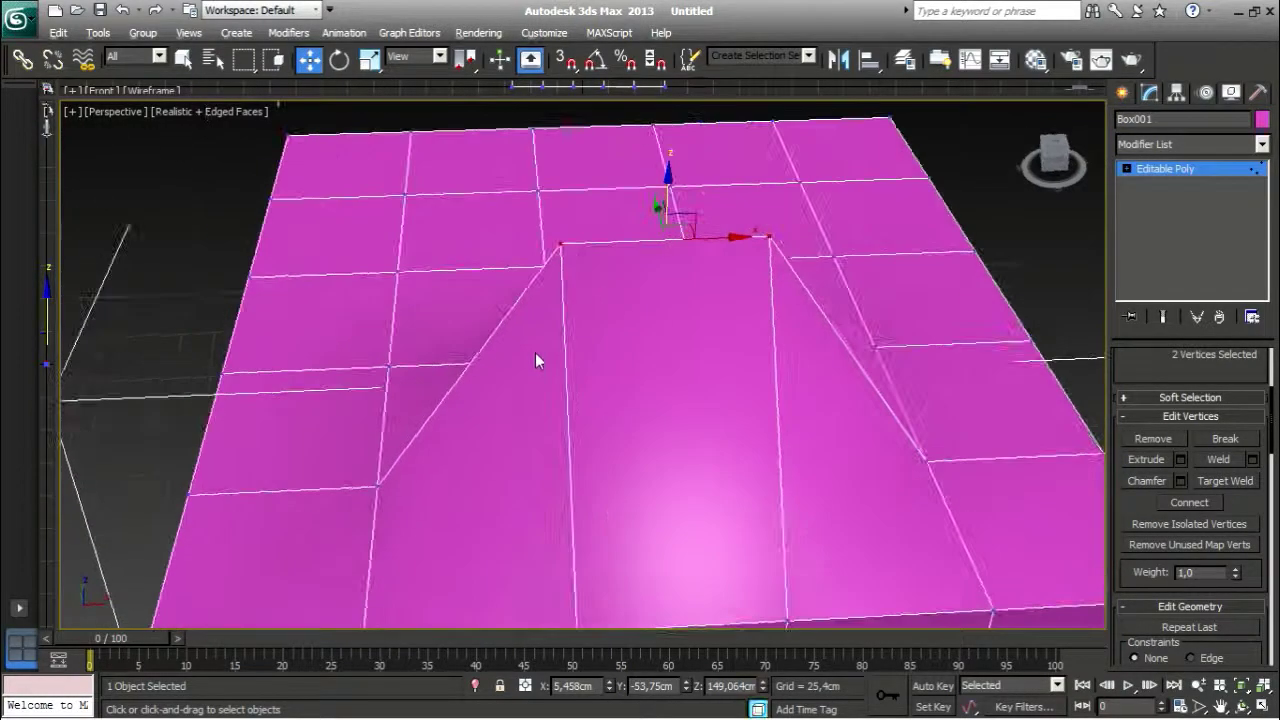
pyautogui.click(1218, 482)
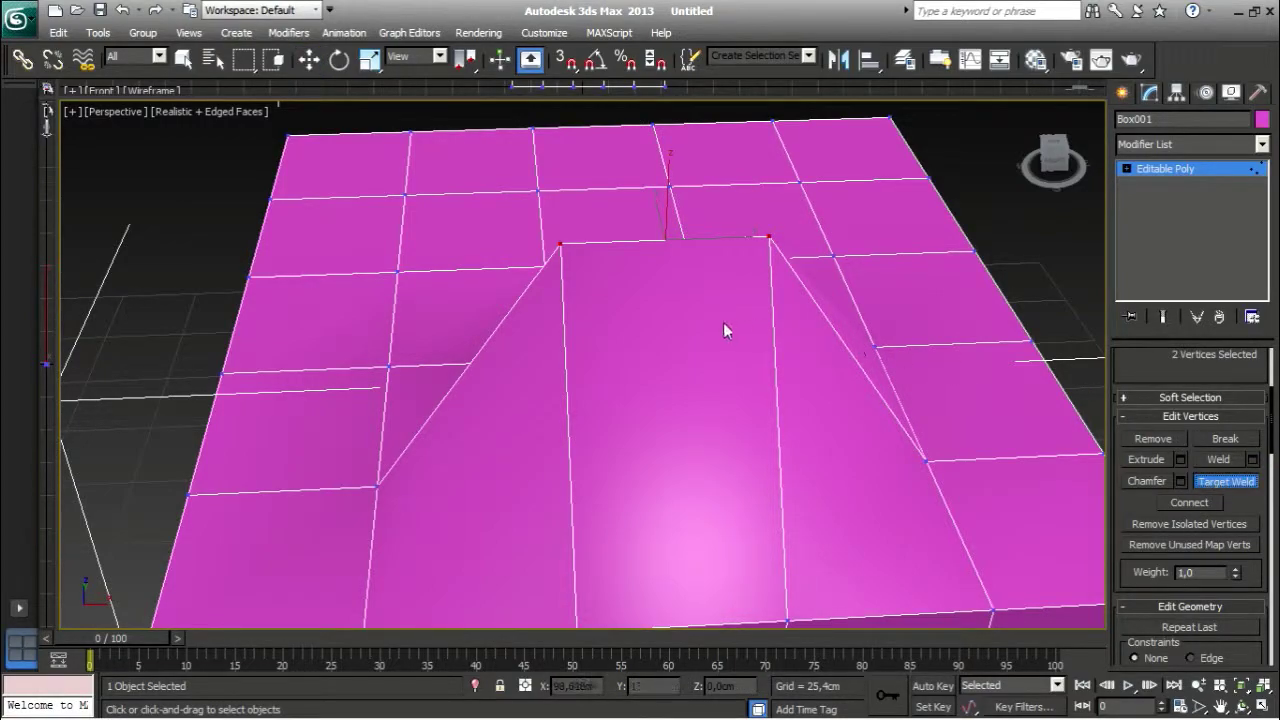
pyautogui.moveTo(723, 322); pyautogui.dragTo(701, 353, button='middle')
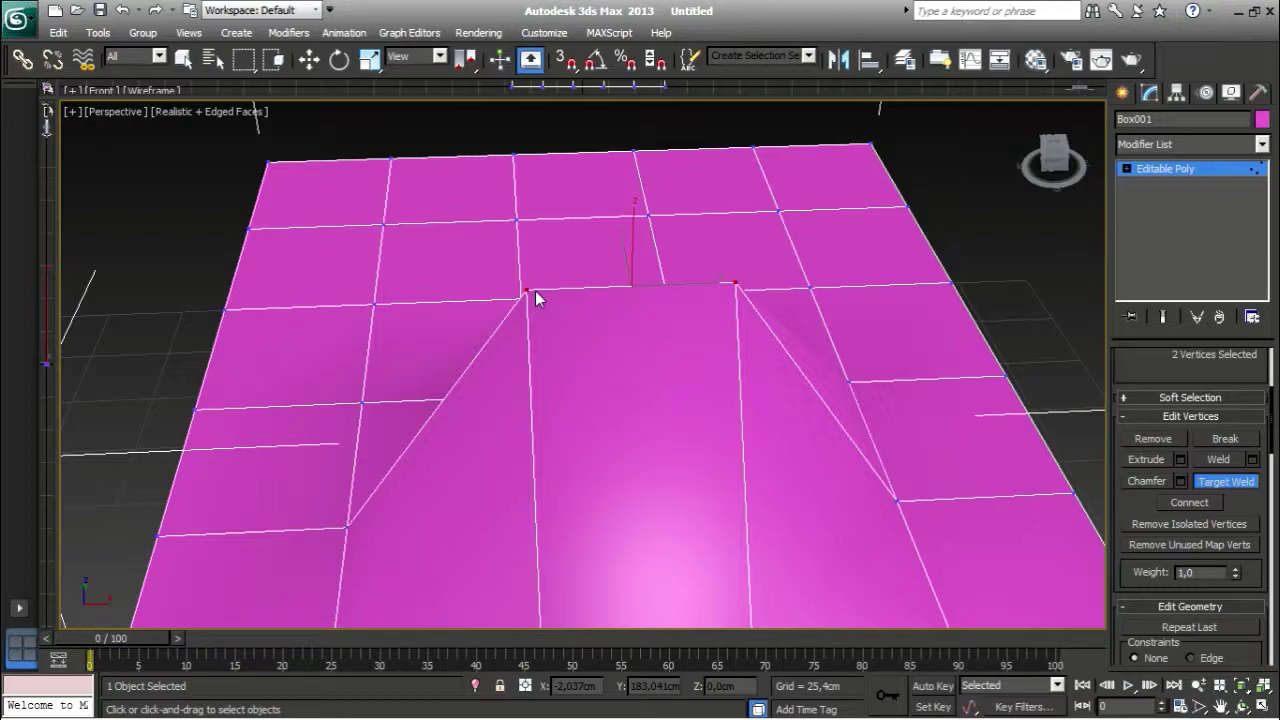
pyautogui.keyDown('alt'); pyautogui.moveTo(707, 344); pyautogui.dragTo(703, 420, button='middle'); pyautogui.keyUp('alt')
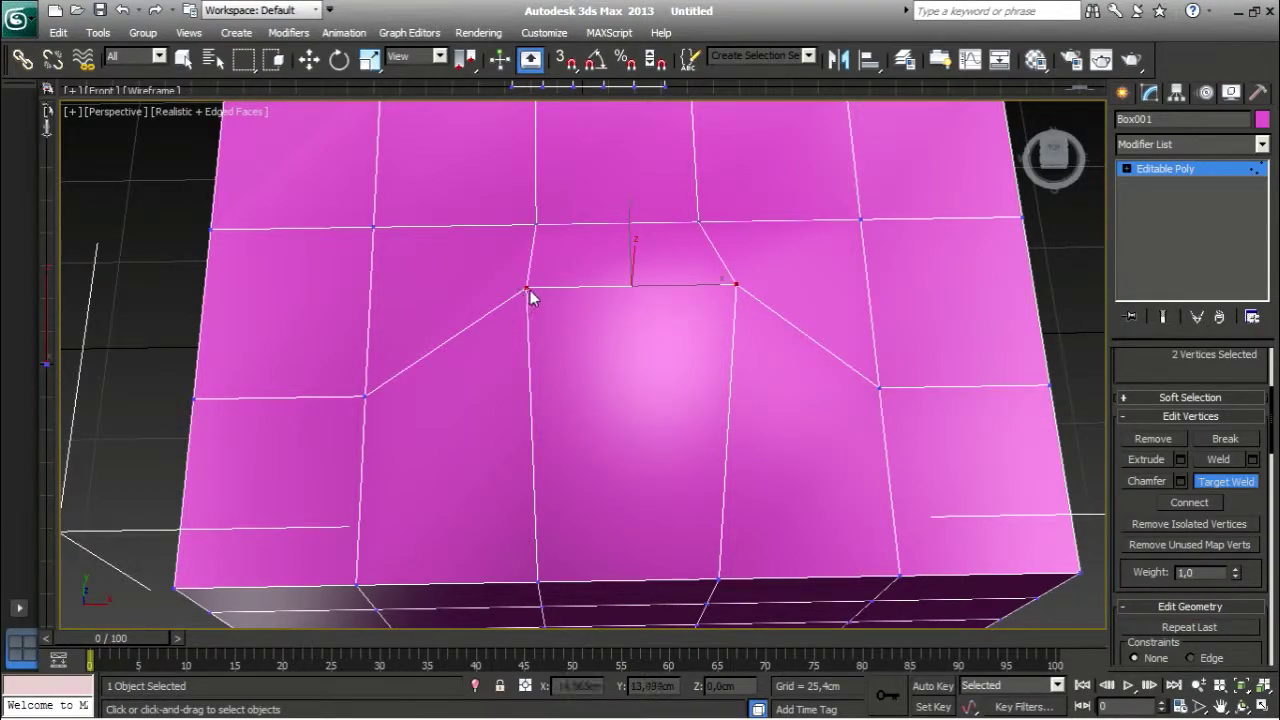
pyautogui.click(737, 285)
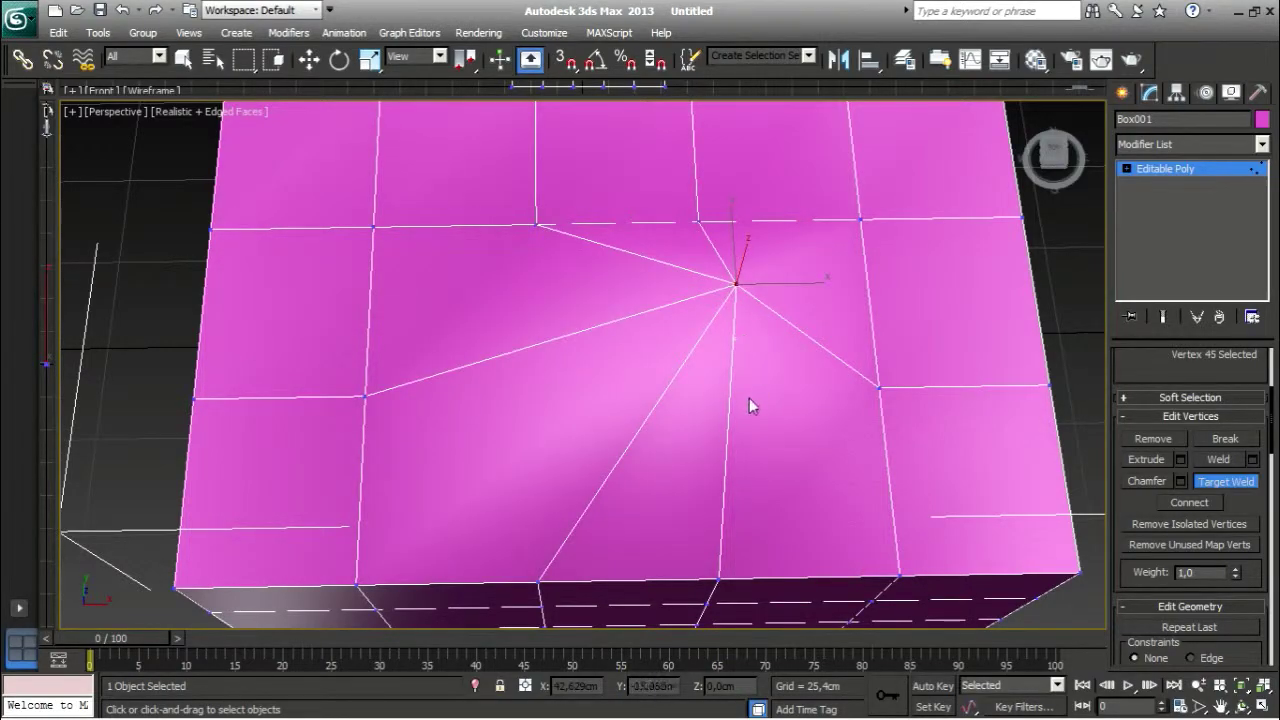
pyautogui.keyDown('alt'); pyautogui.moveTo(757, 434); pyautogui.dragTo(719, 445, button='middle'); pyautogui.keyUp('alt')
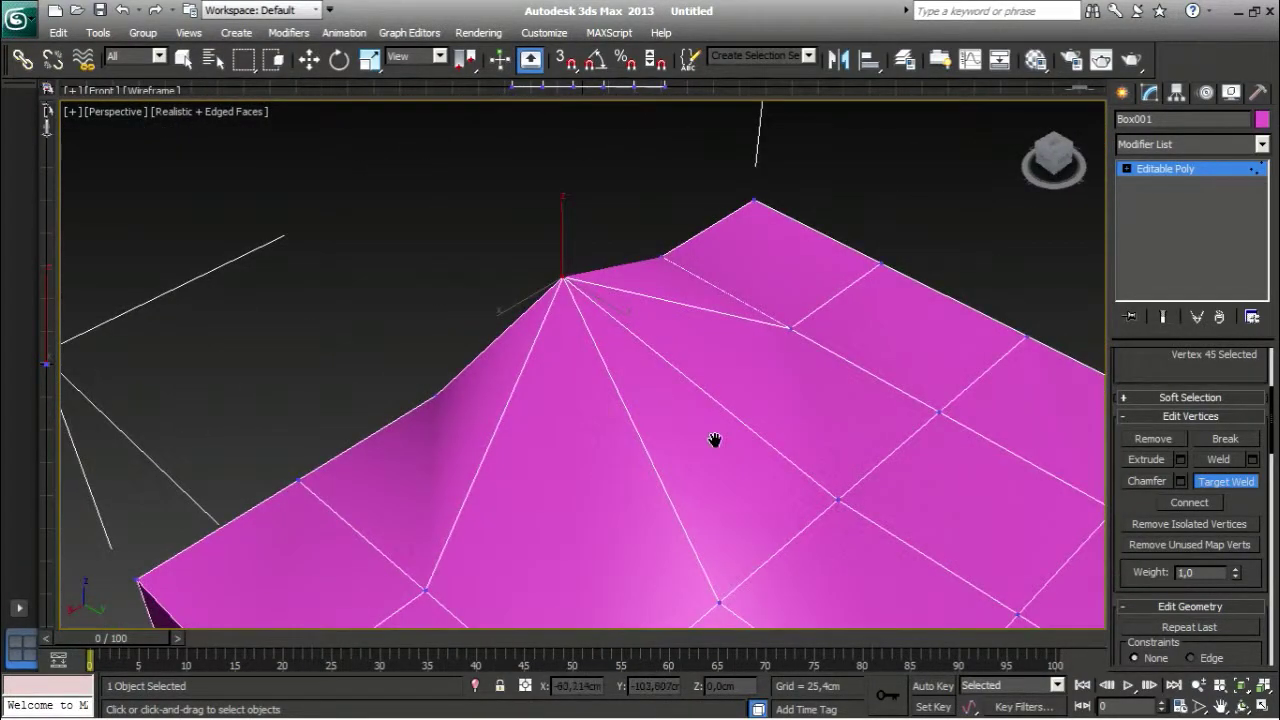
pyautogui.scroll(-5, 719, 445)
pyautogui.keyDown('alt'); pyautogui.moveTo(591, 331); pyautogui.dragTo(720, 417, button='middle'); pyautogui.keyUp('alt')
pyautogui.scroll(4, 674, 420)
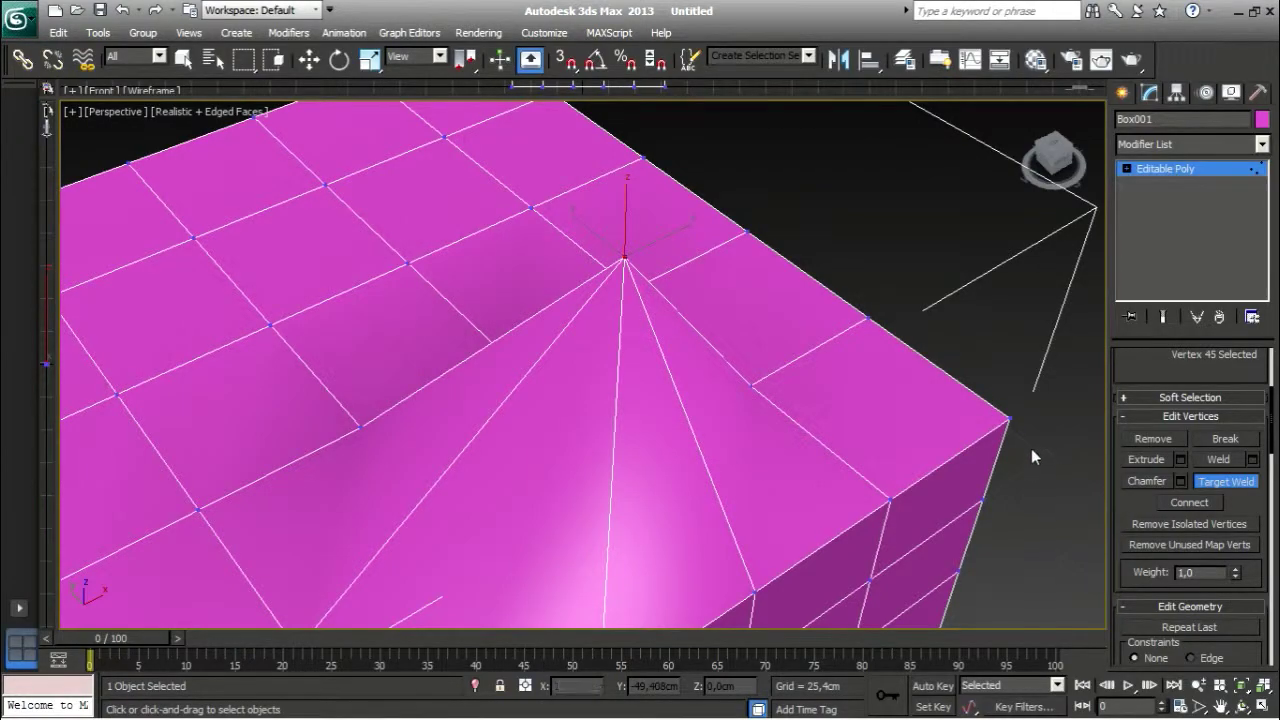
pyautogui.hotkey('ctrl', 'z')
pyautogui.keyDown('alt'); pyautogui.moveTo(1032, 447); pyautogui.dragTo(838, 460, button='middle'); pyautogui.keyUp('alt')
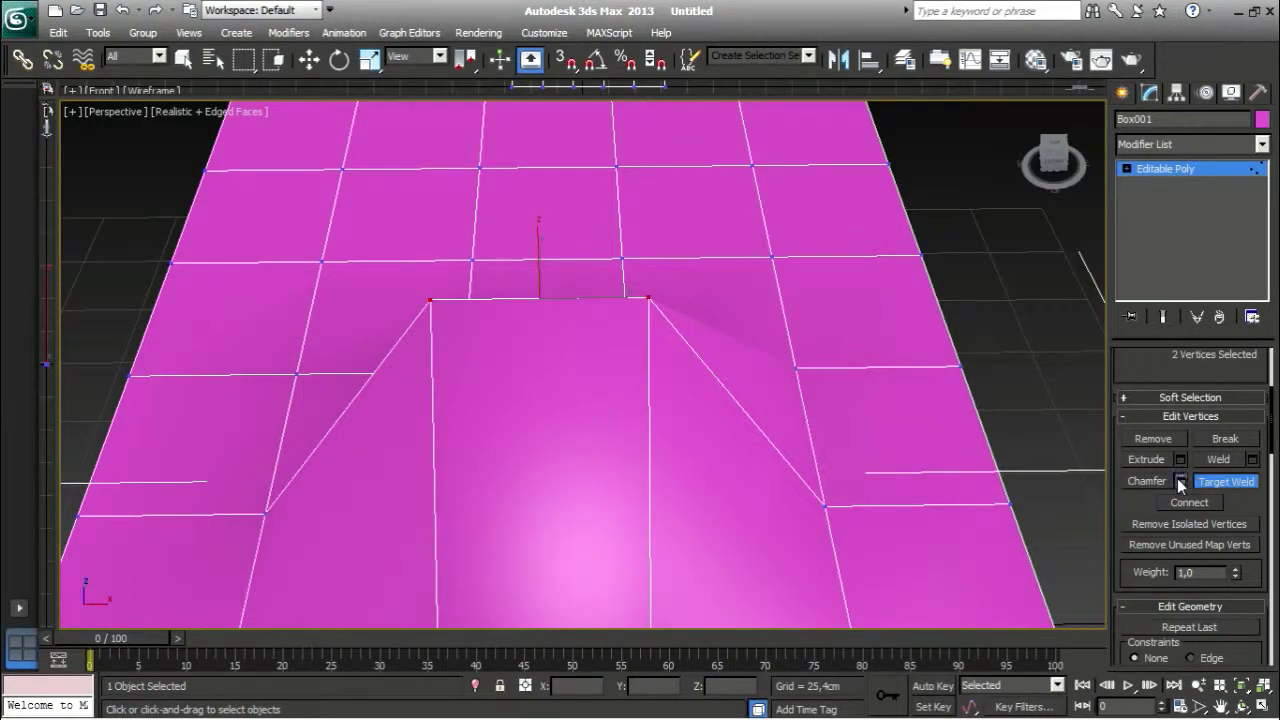
# Step: Chamfer the two raised vertices by about 11.2 cm and accept the result
pyautogui.keyDown('alt'); pyautogui.moveTo(819, 380); pyautogui.dragTo(590, 380, button='middle'); pyautogui.keyUp('alt')
pyautogui.moveTo(596, 375); pyautogui.dragTo(576, 360)
pyautogui.keyDown('alt'); pyautogui.moveTo(560, 330); pyautogui.dragTo(347, 326, button='middle'); pyautogui.keyUp('alt')
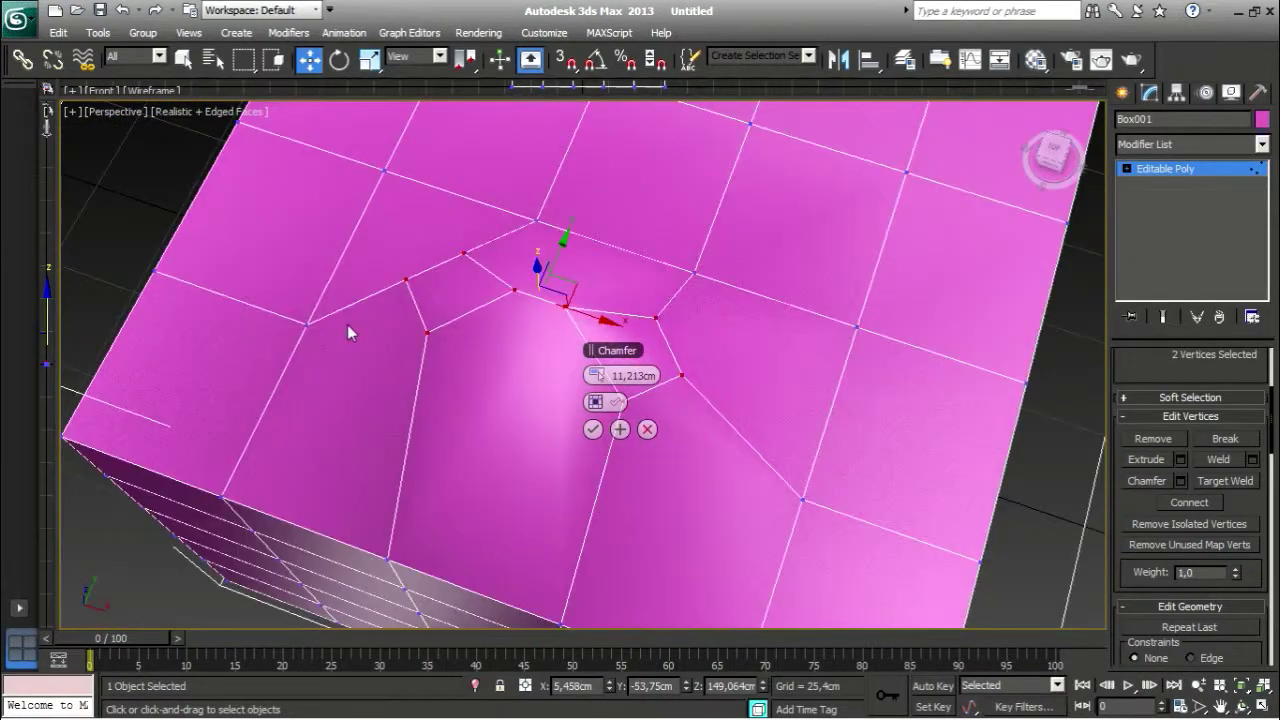
pyautogui.click(593, 429)
pyautogui.keyDown('alt'); pyautogui.moveTo(589, 431); pyautogui.dragTo(589, 363, button='middle'); pyautogui.keyUp('alt')
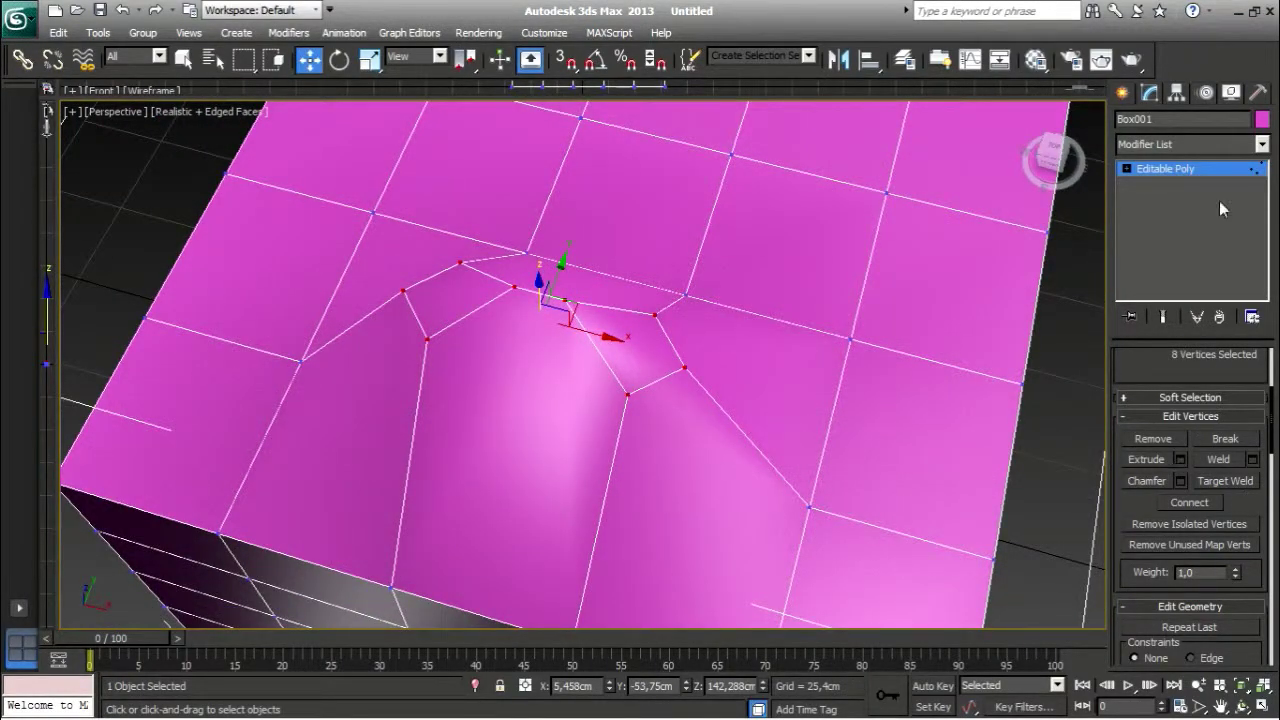
# Step: Apply a TurboSmooth modifier to the chamfered box
pyautogui.keyDown('alt'); pyautogui.moveTo(757, 272); pyautogui.dragTo(934, 194, button='middle'); pyautogui.keyUp('alt')
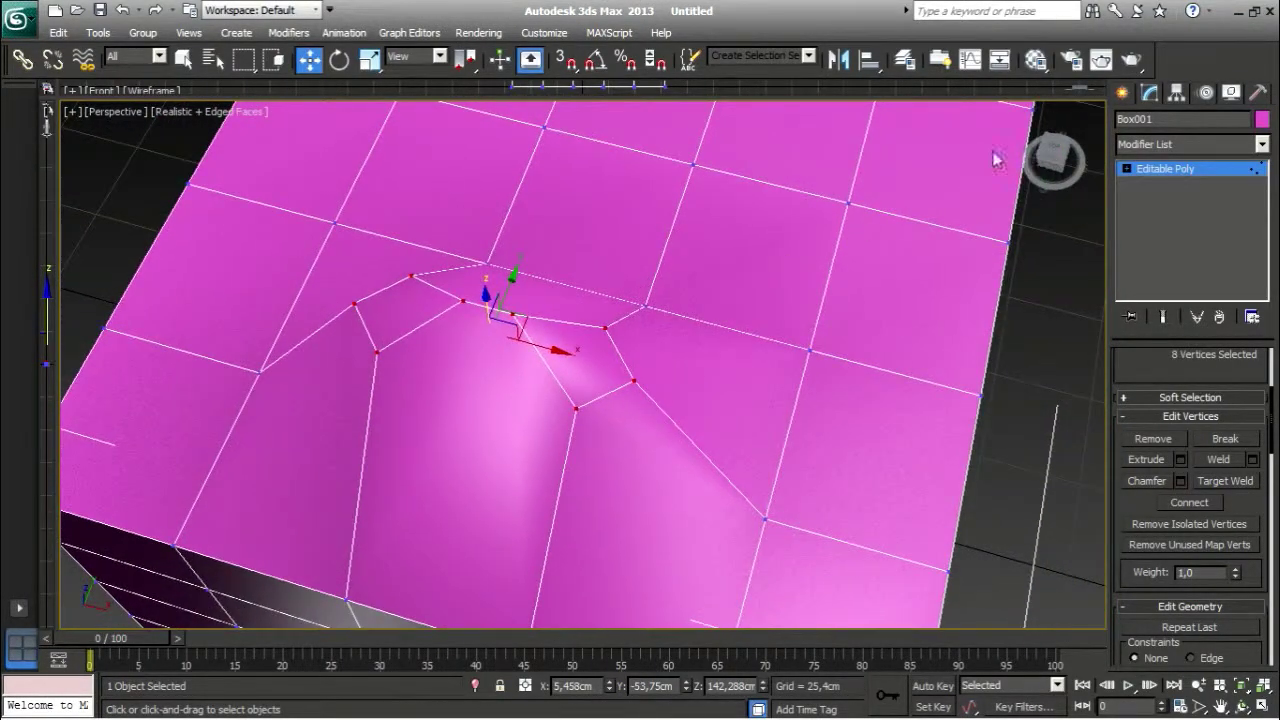
pyautogui.click(1260, 145)
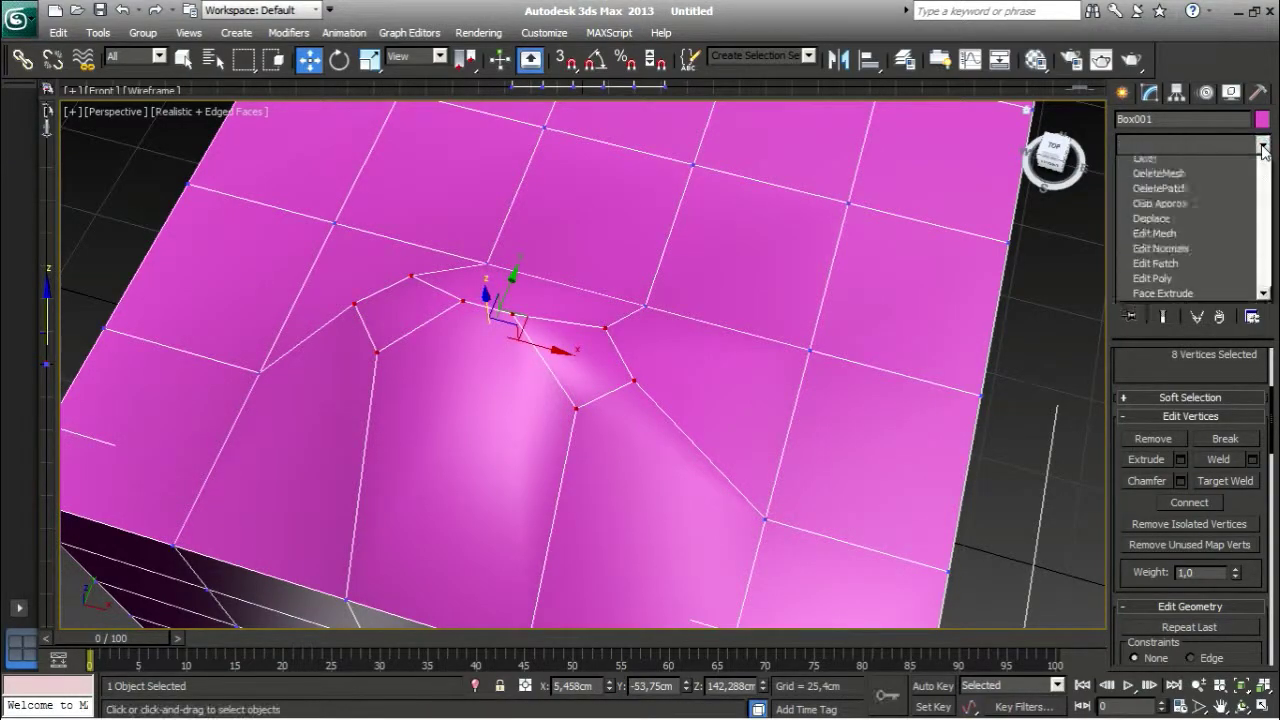
pyautogui.moveTo(1266, 205); pyautogui.dragTo(1275, 509)
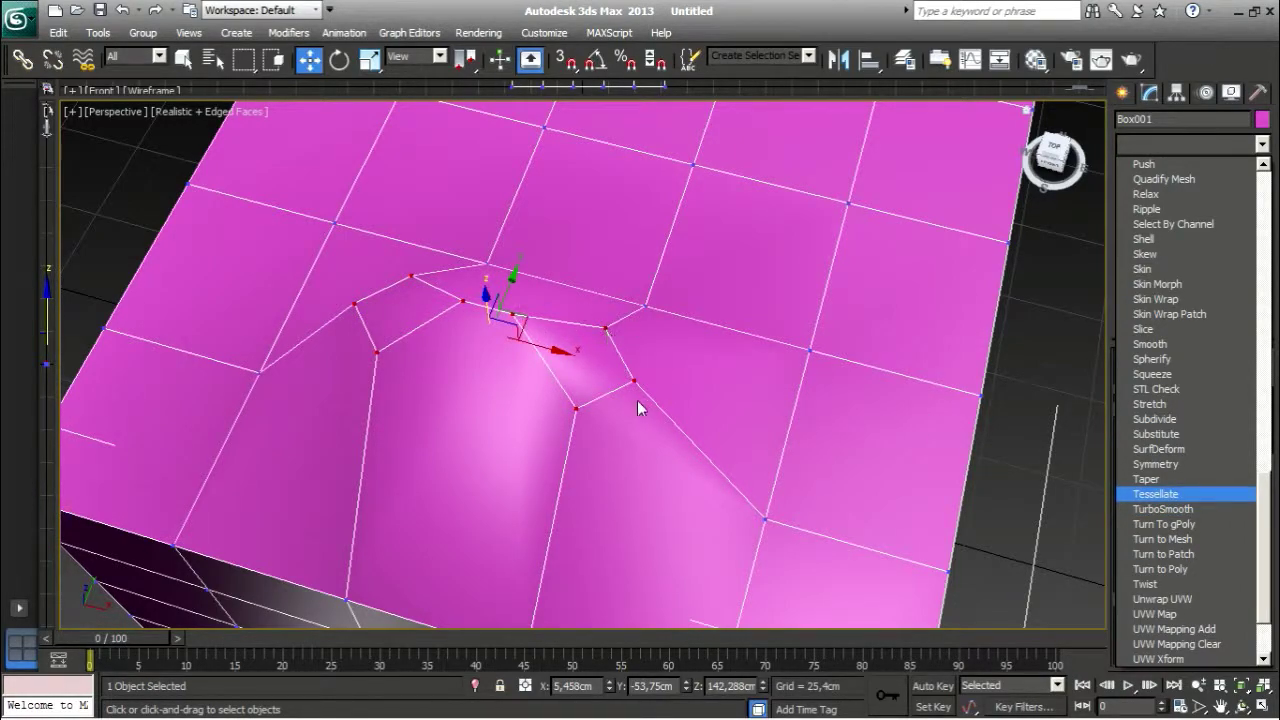
pyautogui.click(1165, 509)
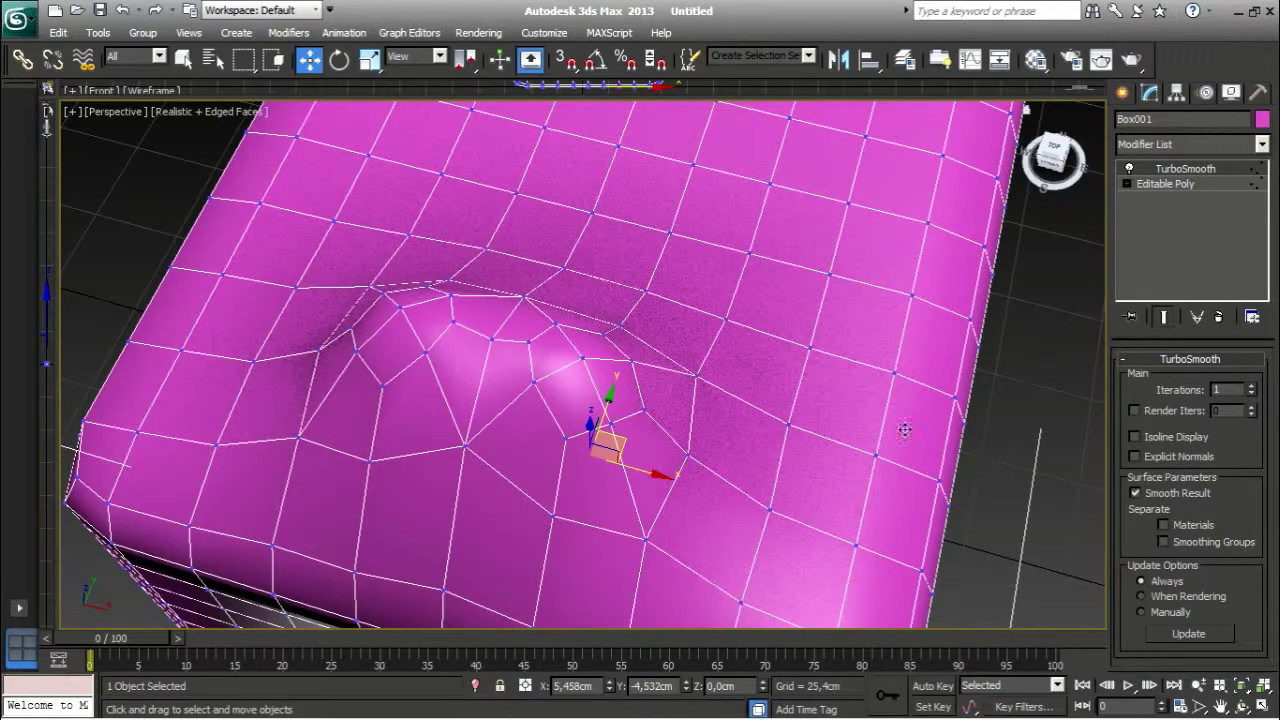
# Step: Examine the smoothed mesh and the raised peak from several angles and distances
pyautogui.keyDown('alt'); pyautogui.moveTo(820, 415); pyautogui.dragTo(630, 366, button='middle'); pyautogui.keyUp('alt')
pyautogui.keyDown('alt'); pyautogui.moveTo(654, 309); pyautogui.dragTo(749, 346, button='middle'); pyautogui.keyUp('alt')
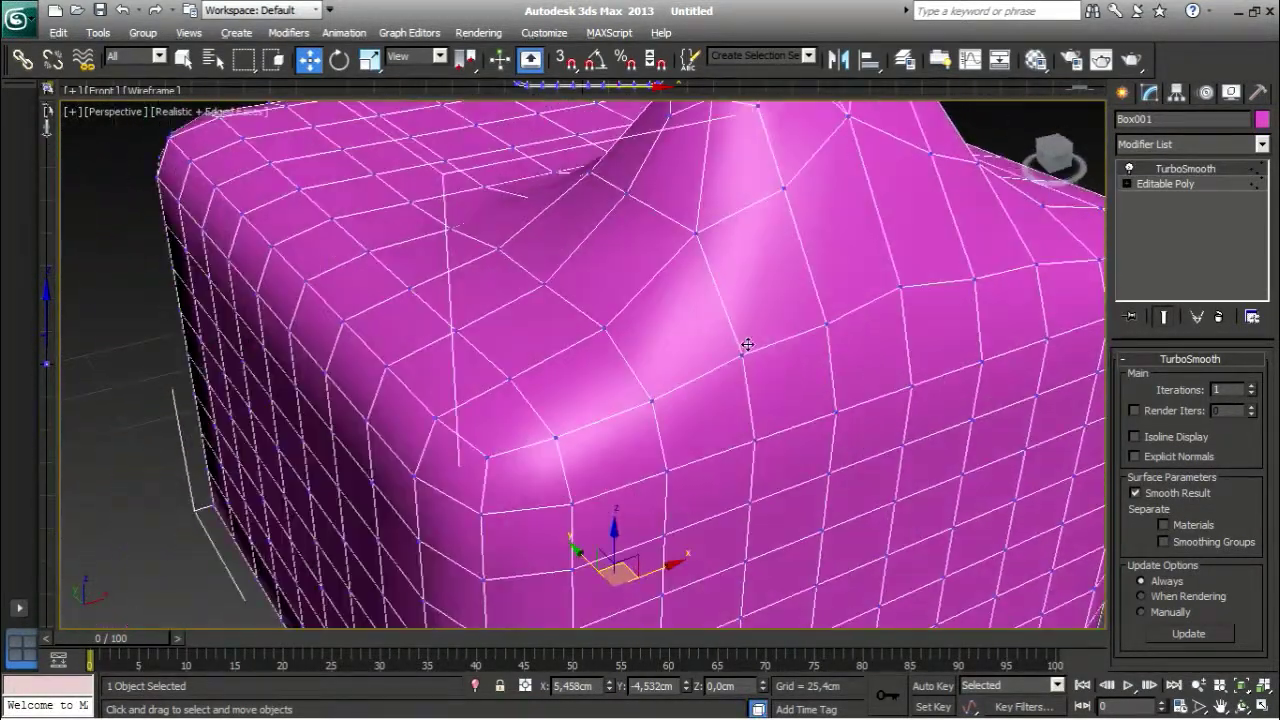
pyautogui.scroll(-4, 745, 343)
pyautogui.moveTo(697, 314); pyautogui.dragTo(636, 424, button='middle')
pyautogui.scroll(4, 692, 379)
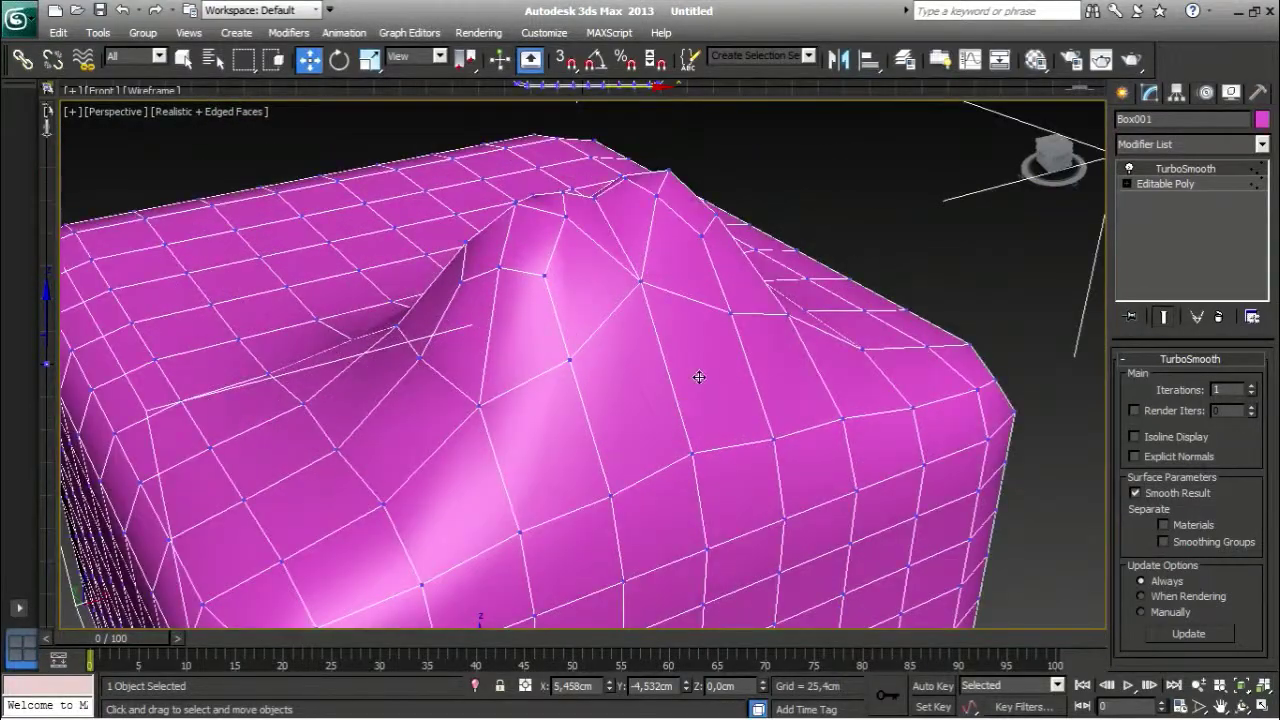
pyautogui.keyDown('alt'); pyautogui.moveTo(700, 377); pyautogui.dragTo(789, 397, button='middle'); pyautogui.keyUp('alt')
pyautogui.moveTo(788, 285); pyautogui.dragTo(682, 437, button='middle')
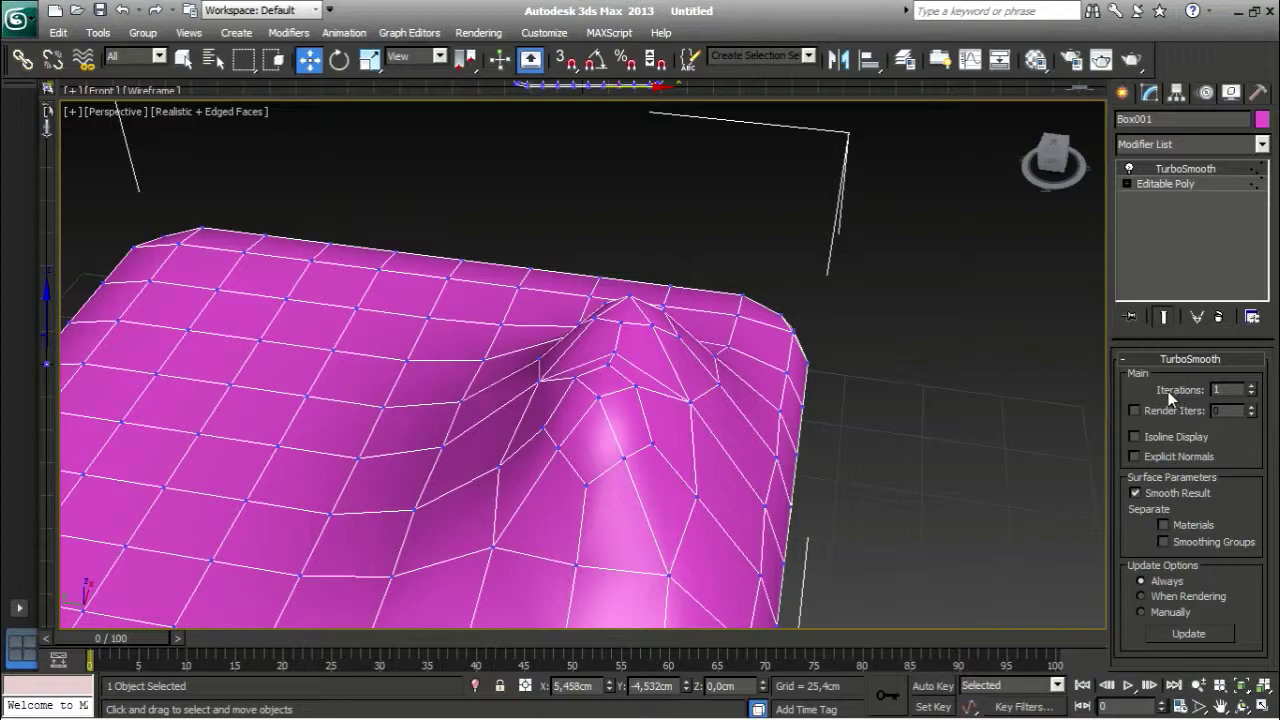
pyautogui.moveTo(762, 368)
pyautogui.mouseDown(button='middle')
pyautogui.moveTo(677, 366)
pyautogui.moveTo(783, 411)
pyautogui.moveTo(814, 382)
pyautogui.moveTo(766, 377)
pyautogui.mouseUp(button='middle')
pyautogui.scroll(3, 785, 420)
pyautogui.scroll(-3, 783, 420)
pyautogui.scroll(2, 766, 377)
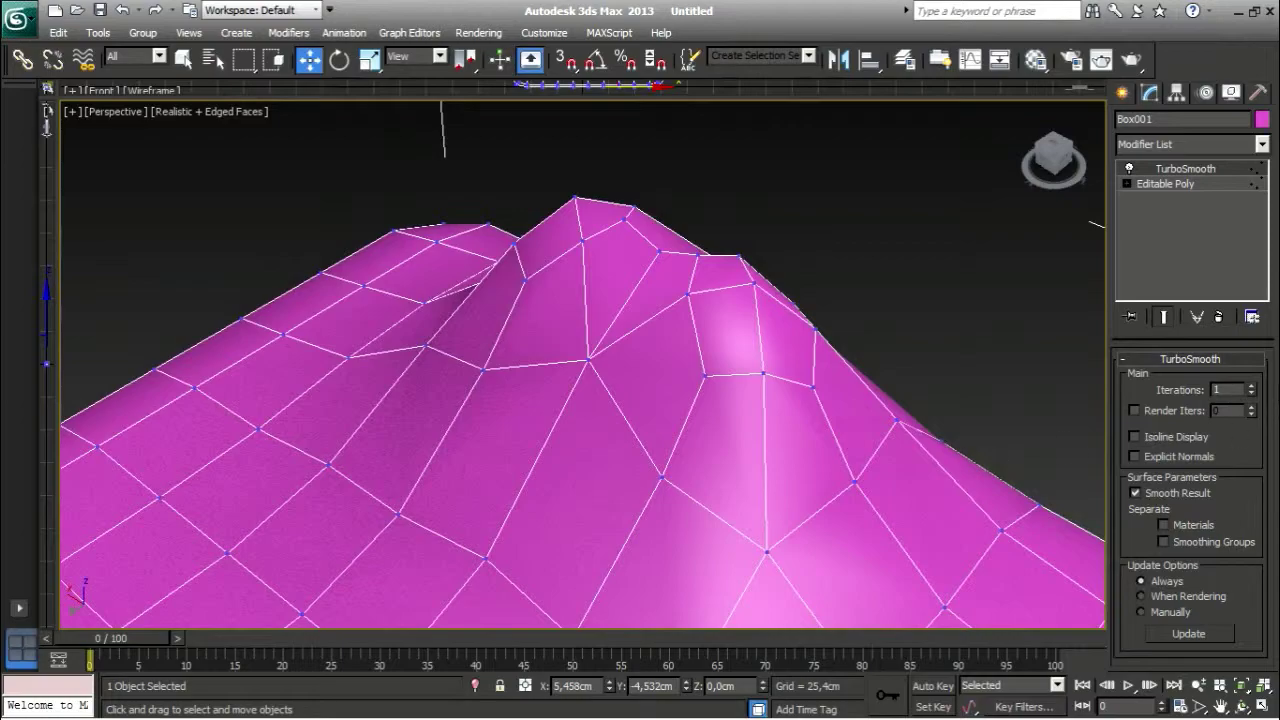
# Step: Raise the TurboSmooth iterations to 3 for a denser smoothed mesh
pyautogui.click(1248, 386)
pyautogui.scroll(-3, 771, 357)
pyautogui.scroll(3, 860, 400)
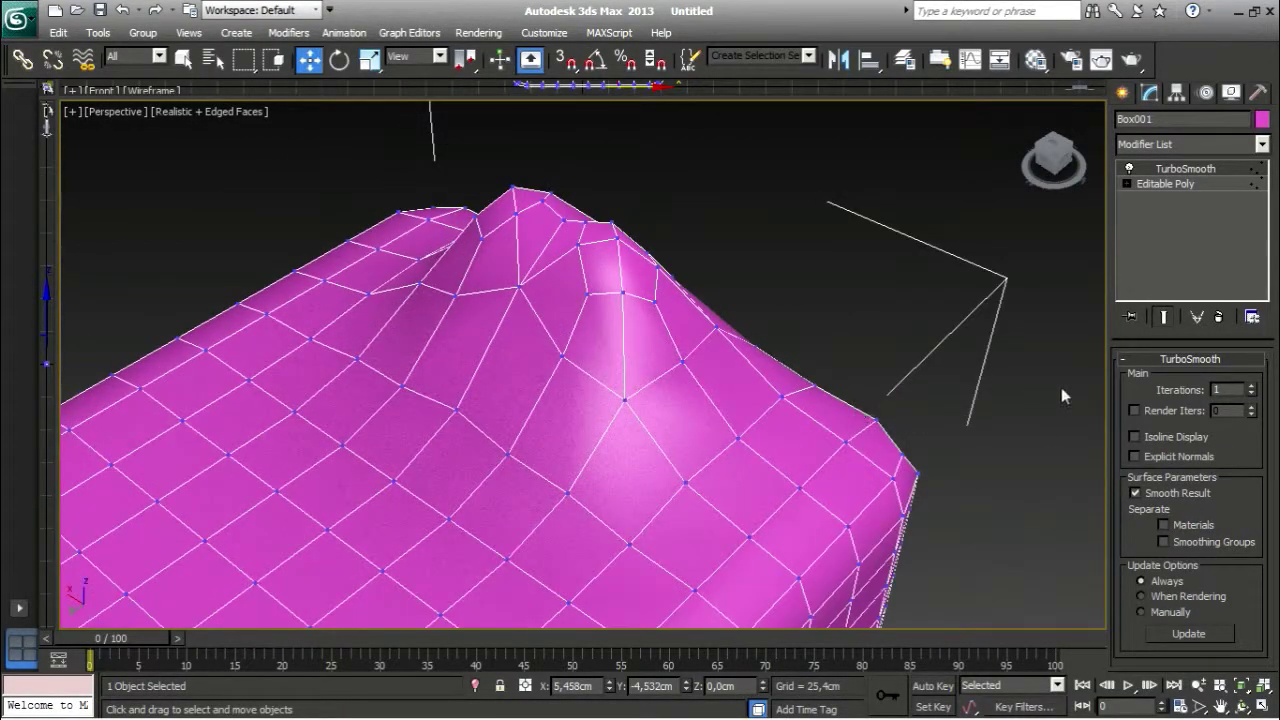
pyautogui.click(1250, 386)
pyautogui.click(1250, 386)
pyautogui.keyDown('alt'); pyautogui.moveTo(779, 408); pyautogui.dragTo(620, 349, button='middle'); pyautogui.keyUp('alt')
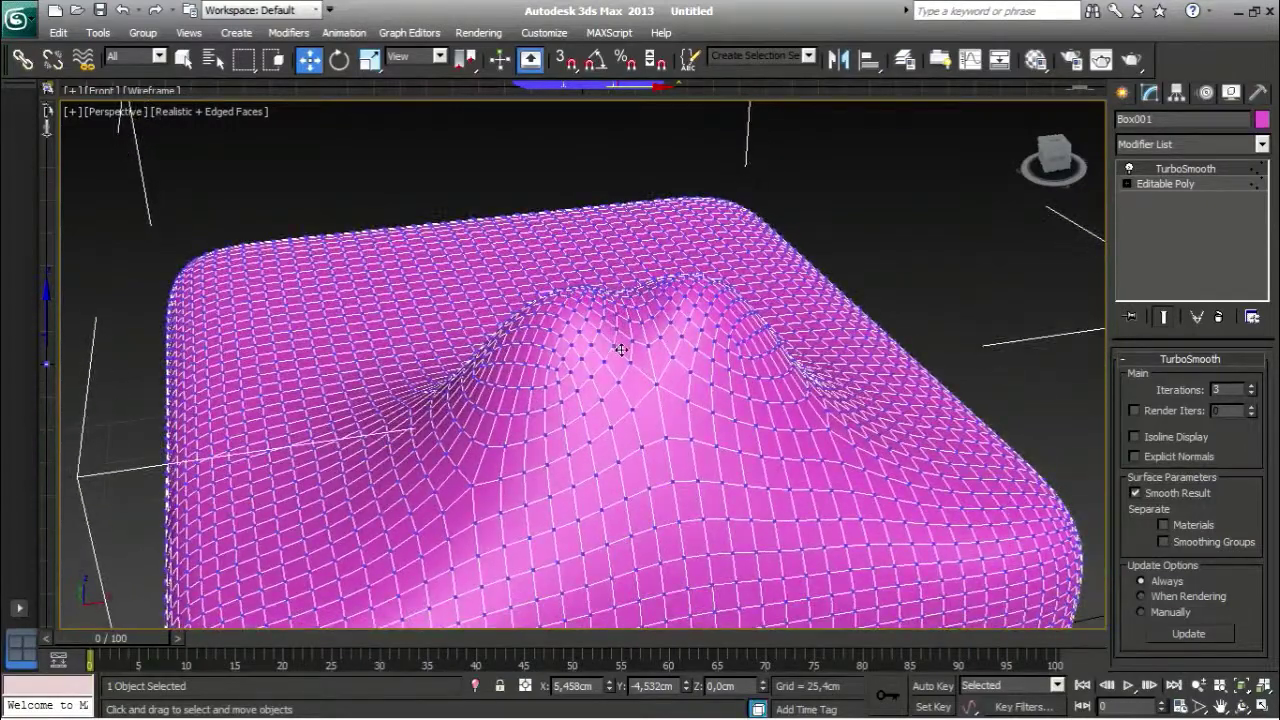
# Step: Compare the Editable Poly base with the TurboSmooth result by switching stack levels and toggling the modifier's visibility
pyautogui.click(1165, 184)
pyautogui.keyDown('alt'); pyautogui.moveTo(1084, 241); pyautogui.dragTo(834, 360, button='middle'); pyautogui.keyUp('alt')
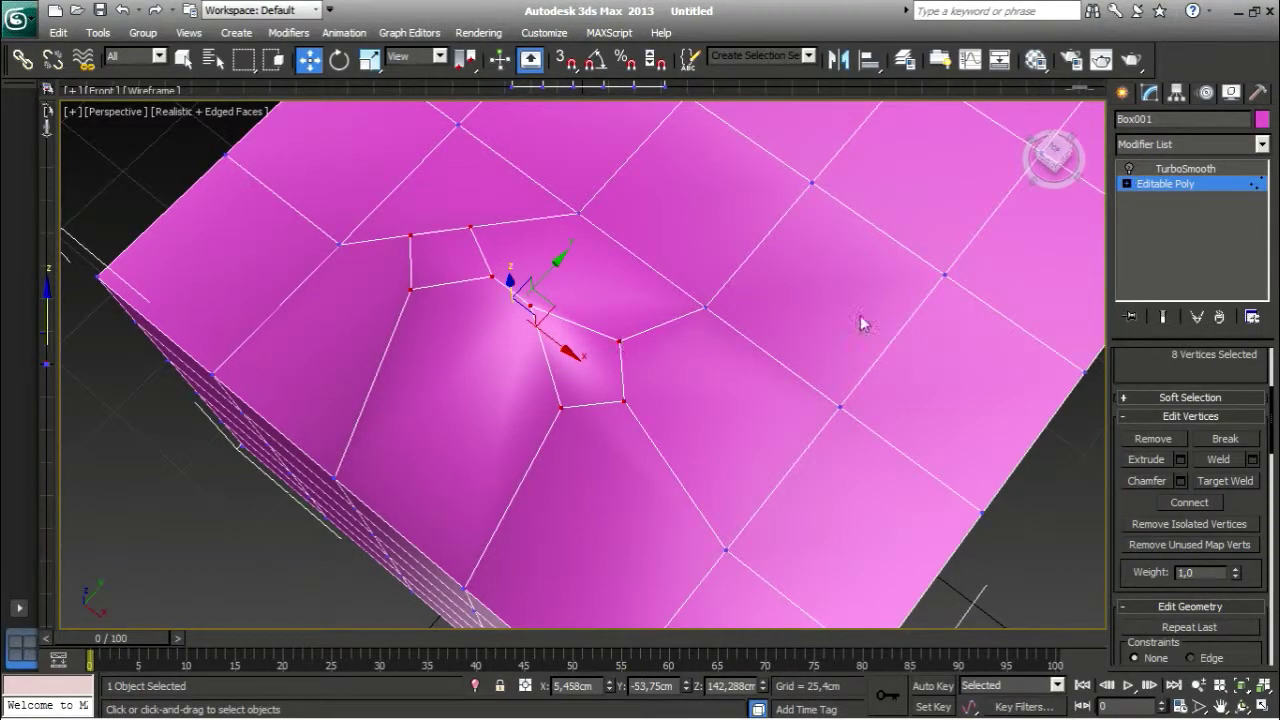
pyautogui.click(1198, 169)
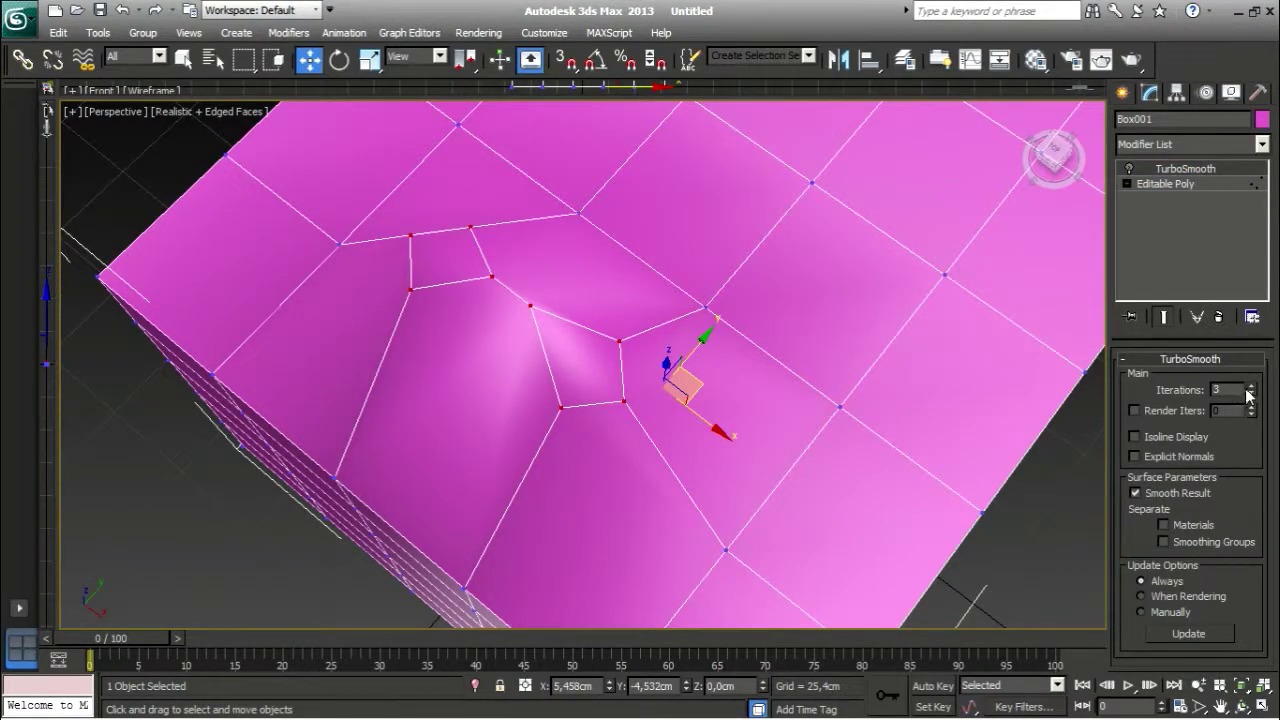
pyautogui.click(1129, 169)
pyautogui.click(1129, 169)
pyautogui.click(1129, 169)
pyautogui.click(1129, 169)
pyautogui.click(1154, 188)
pyautogui.keyDown('alt'); pyautogui.moveTo(740, 340); pyautogui.dragTo(864, 345, button='middle'); pyautogui.keyUp('alt')
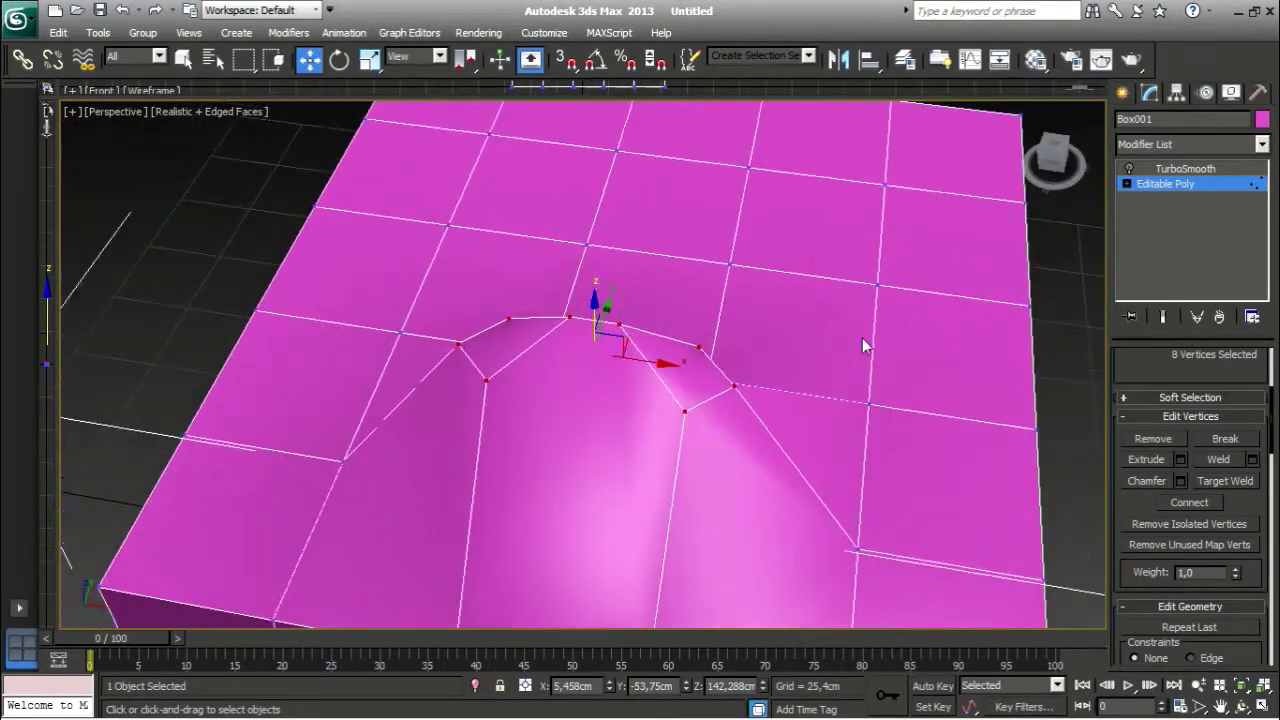
pyautogui.scroll(3, 864, 345)
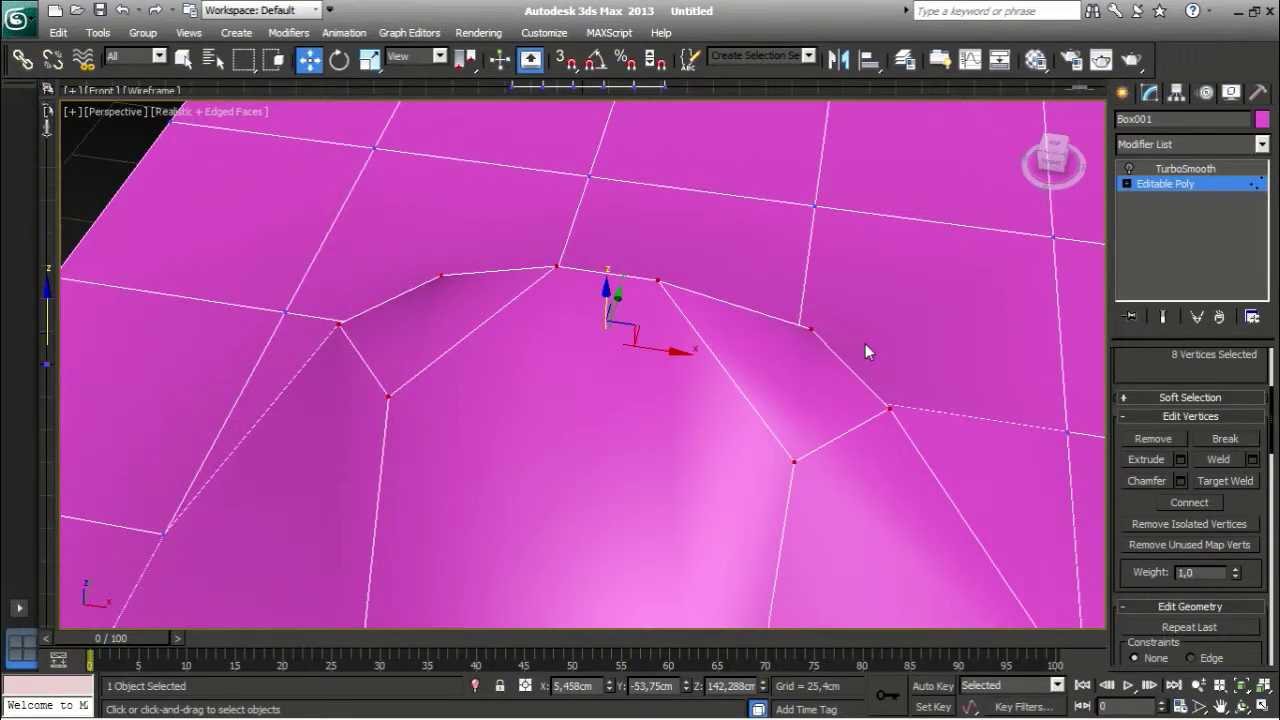
# Step: Undo the TurboSmooth modifier and the chamfer of the two raised vertices
pyautogui.hotkey('ctrl', 'z')
pyautogui.moveTo(904, 375); pyautogui.dragTo(811, 362, button='middle')
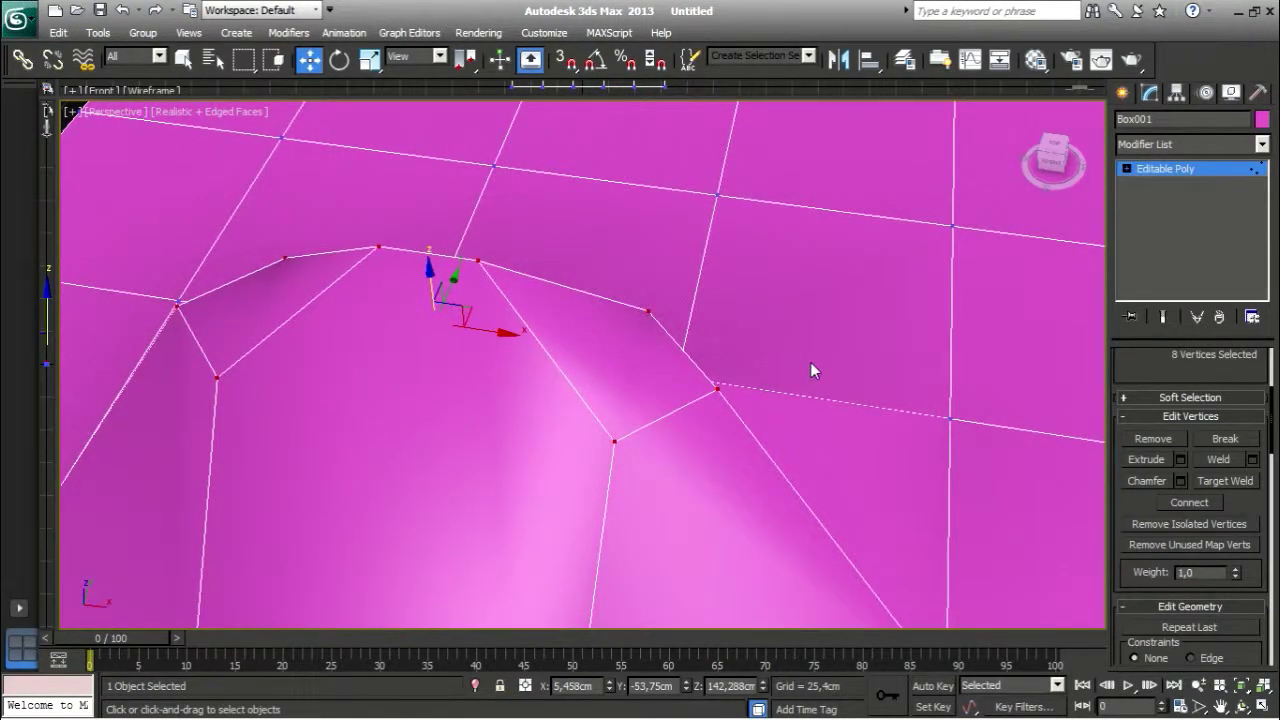
pyautogui.hotkey('ctrl', 'z')
pyautogui.scroll(-5, 812, 363)
pyautogui.scroll(3, 662, 399)
pyautogui.keyDown('alt'); pyautogui.moveTo(662, 399); pyautogui.dragTo(723, 456, button='middle'); pyautogui.keyUp('alt')
pyautogui.scroll(3, 784, 398)
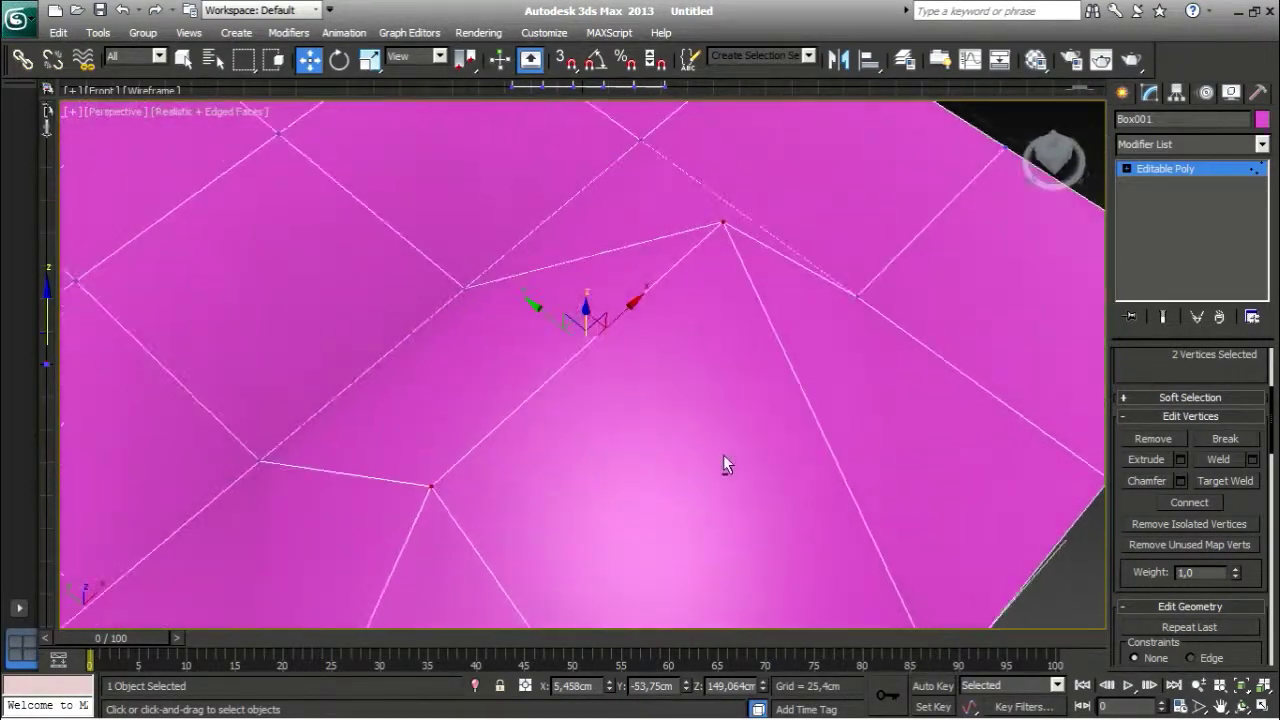
# Step: Extrude the two raised vertices with a height of 25,4 cm and a width of 7,62 cm, and accept the result
pyautogui.click(1177, 458)
pyautogui.keyDown('alt'); pyautogui.moveTo(895, 344); pyautogui.dragTo(498, 330, button='middle'); pyautogui.keyUp('alt')
pyautogui.scroll(-4, 784, 340)
pyautogui.scroll(5, 536, 341)
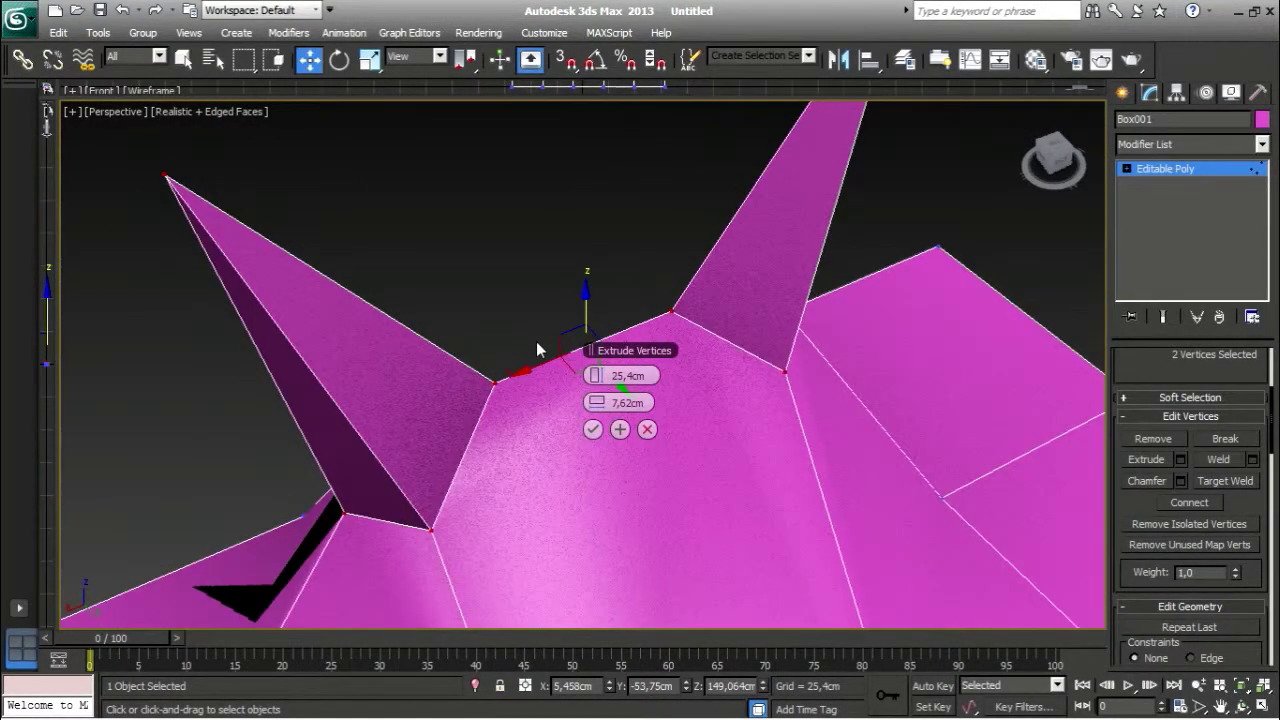
pyautogui.scroll(-3, 536, 341)
pyautogui.keyDown('alt'); pyautogui.moveTo(688, 370); pyautogui.dragTo(310, 372, button='middle'); pyautogui.keyUp('alt')
pyautogui.click(593, 429)
# Step: Look over the two extruded spikes from several angles, and undo the vertex extrusion
pyautogui.keyDown('alt'); pyautogui.moveTo(596, 428); pyautogui.dragTo(518, 367, button='middle'); pyautogui.keyUp('alt')
pyautogui.keyDown('alt'); pyautogui.moveTo(547, 416); pyautogui.dragTo(693, 377, button='middle'); pyautogui.keyUp('alt')
pyautogui.keyDown('alt'); pyautogui.moveTo(758, 226); pyautogui.dragTo(664, 366, button='middle'); pyautogui.keyUp('alt')
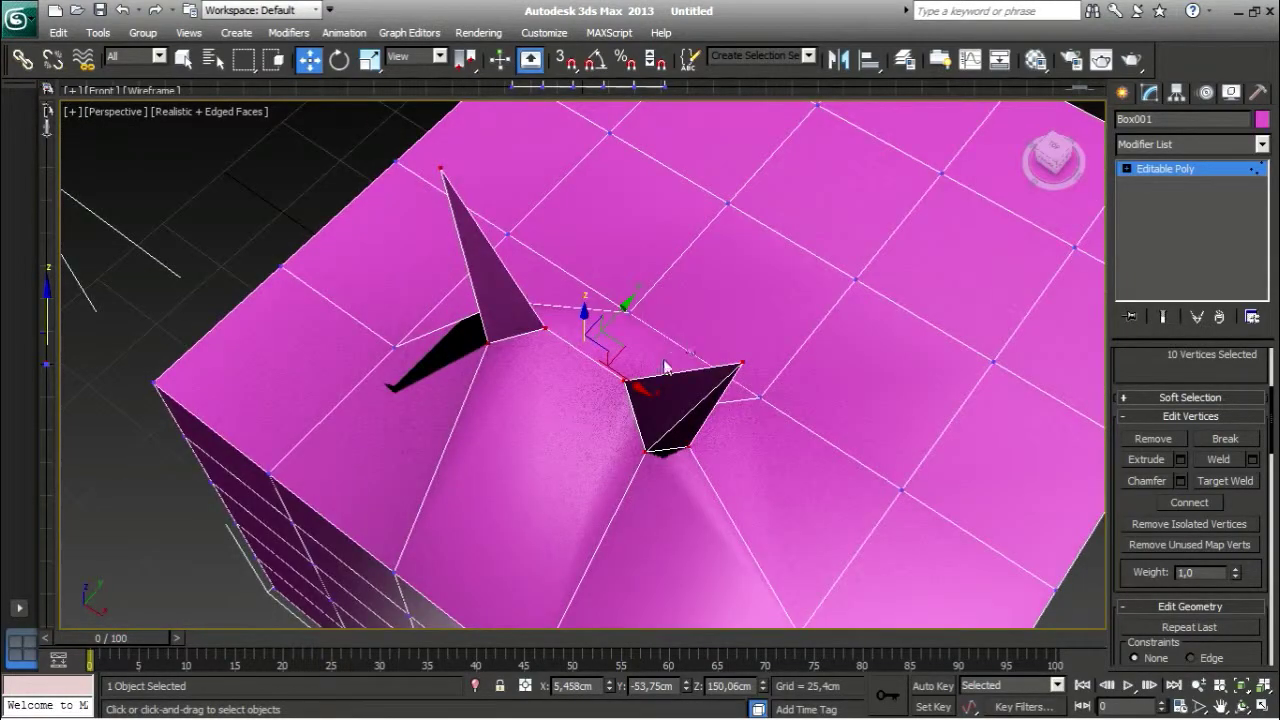
pyautogui.keyDown('alt'); pyautogui.moveTo(738, 348); pyautogui.dragTo(533, 390, button='middle'); pyautogui.keyUp('alt')
pyautogui.moveTo(494, 437); pyautogui.dragTo(523, 506, button='middle')
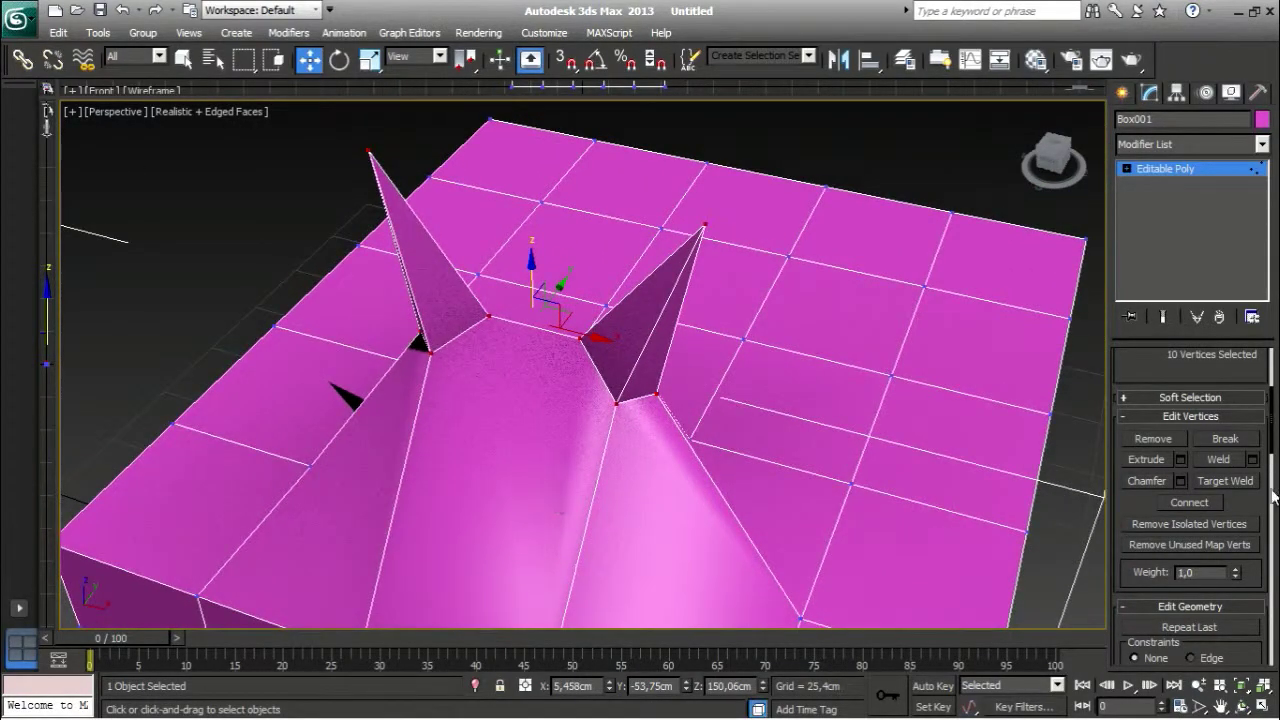
pyautogui.hotkey('ctrl', 'z')
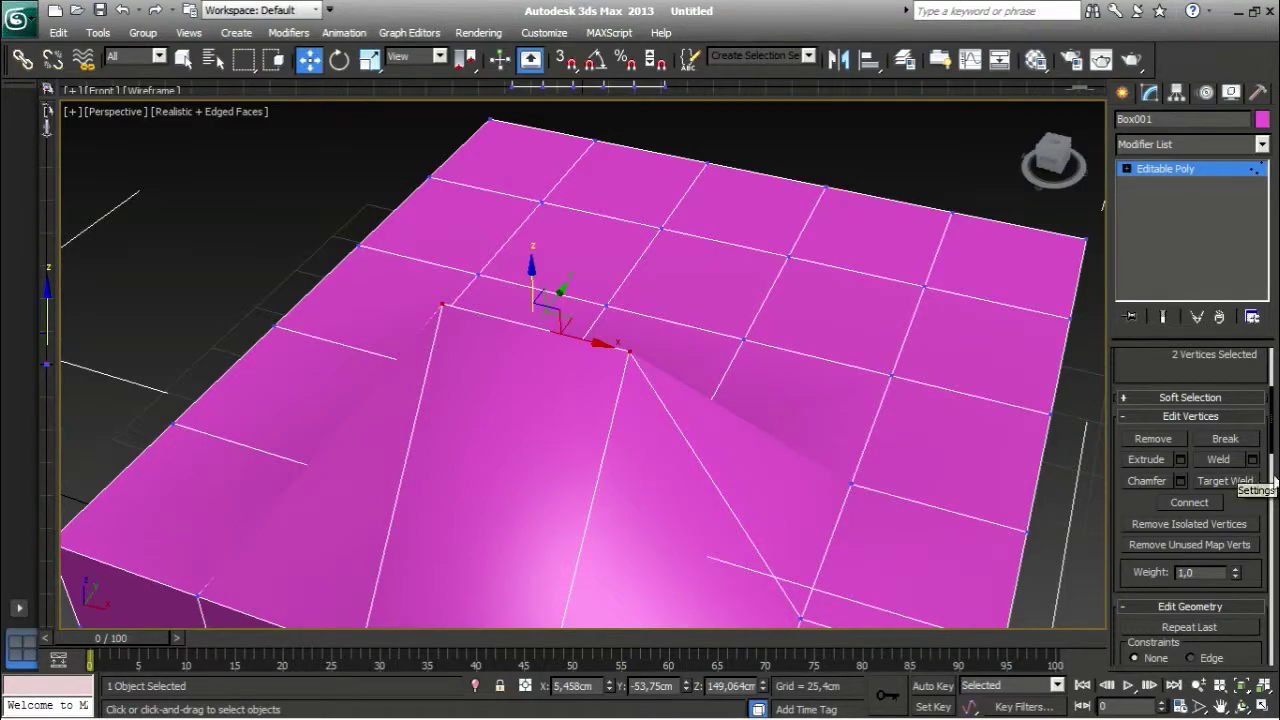
# Step: Switch to Edge level and select the edge joining the two raised vertices
pyautogui.moveTo(1272, 441)
pyautogui.mouseDown()
pyautogui.moveTo(1274, 468)
pyautogui.moveTo(1274, 449)
pyautogui.mouseUp()
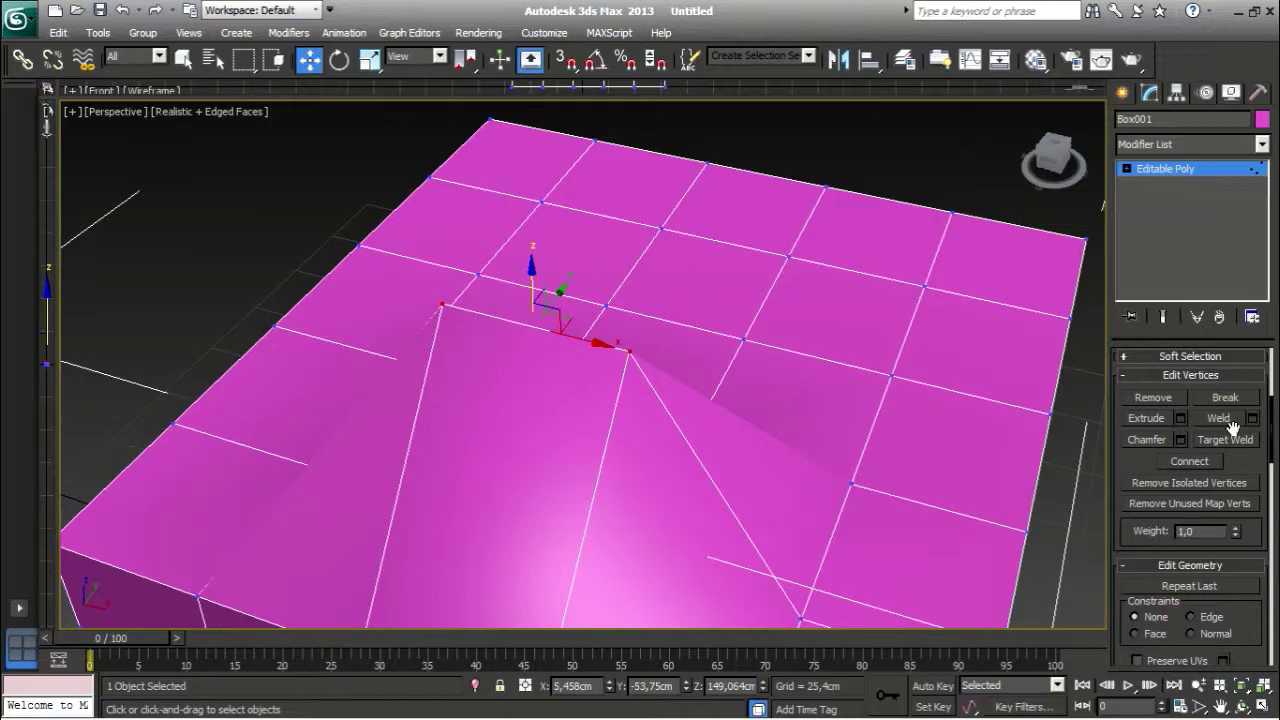
pyautogui.scroll(6, 660, 468)
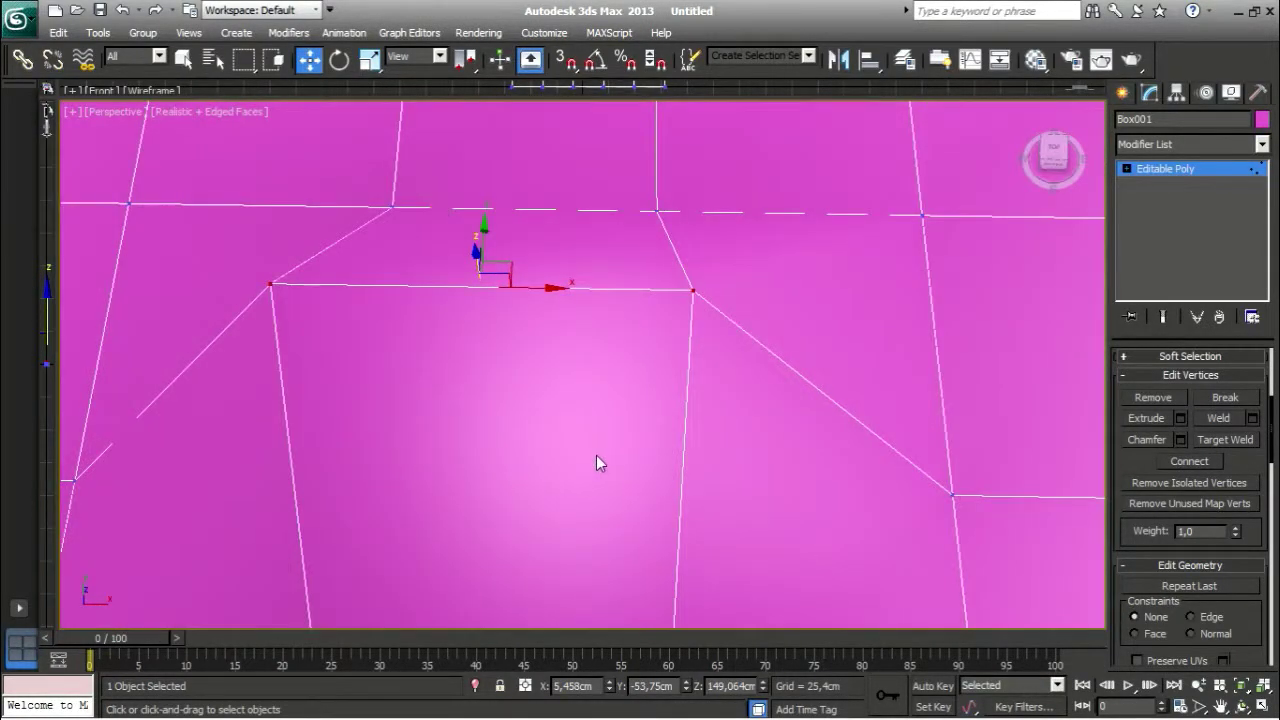
pyautogui.keyDown('alt'); pyautogui.moveTo(596, 462); pyautogui.dragTo(657, 487, button='middle'); pyautogui.keyUp('alt')
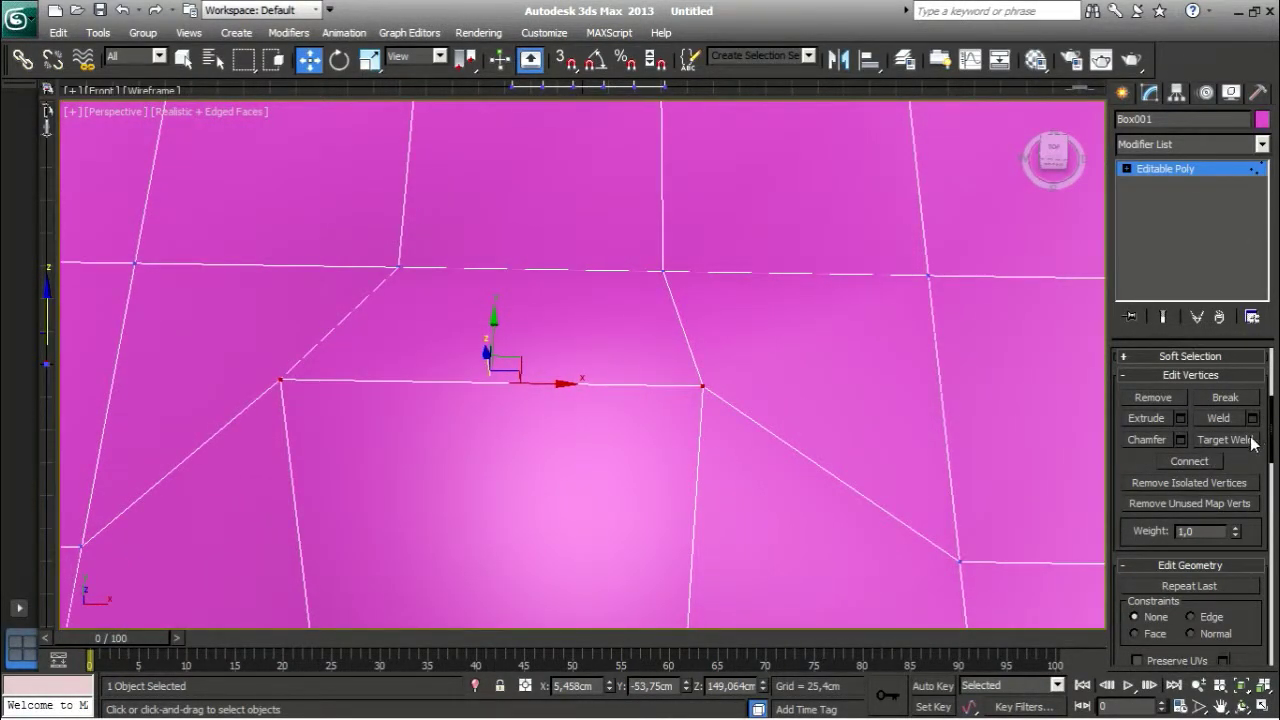
pyautogui.moveTo(1275, 447); pyautogui.dragTo(1274, 392)
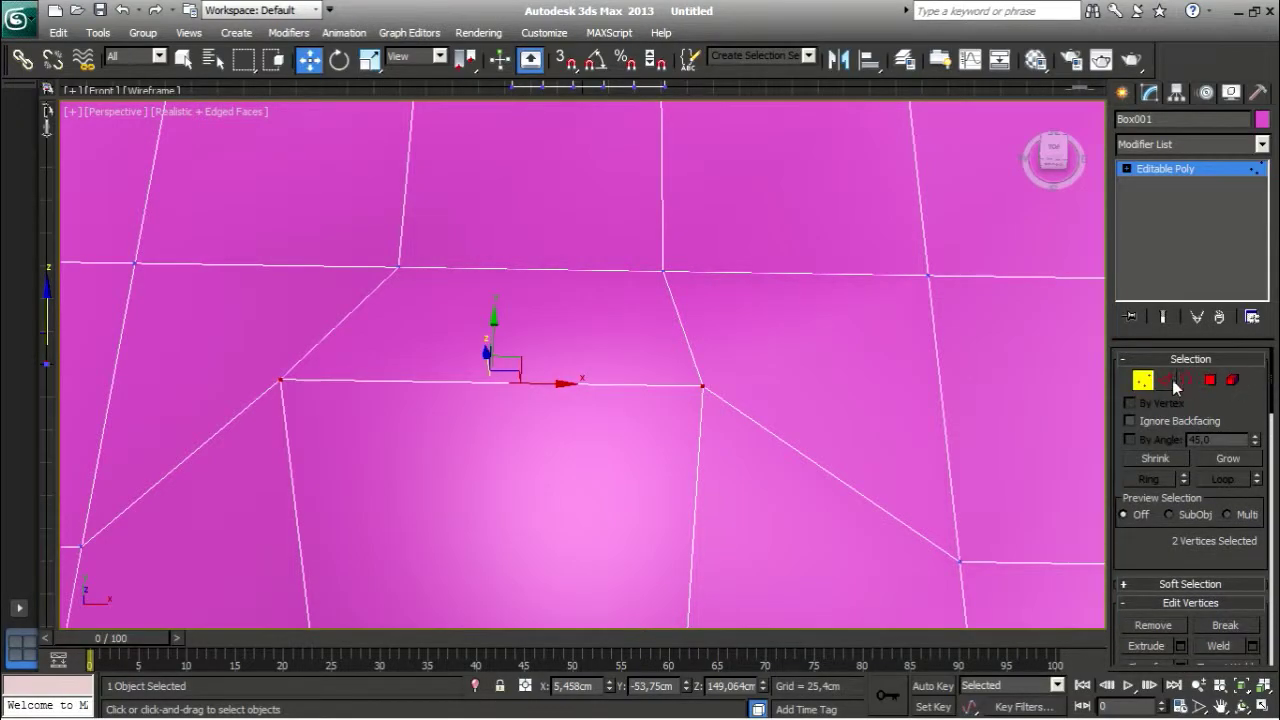
pyautogui.click(1166, 381)
pyautogui.click(623, 382)
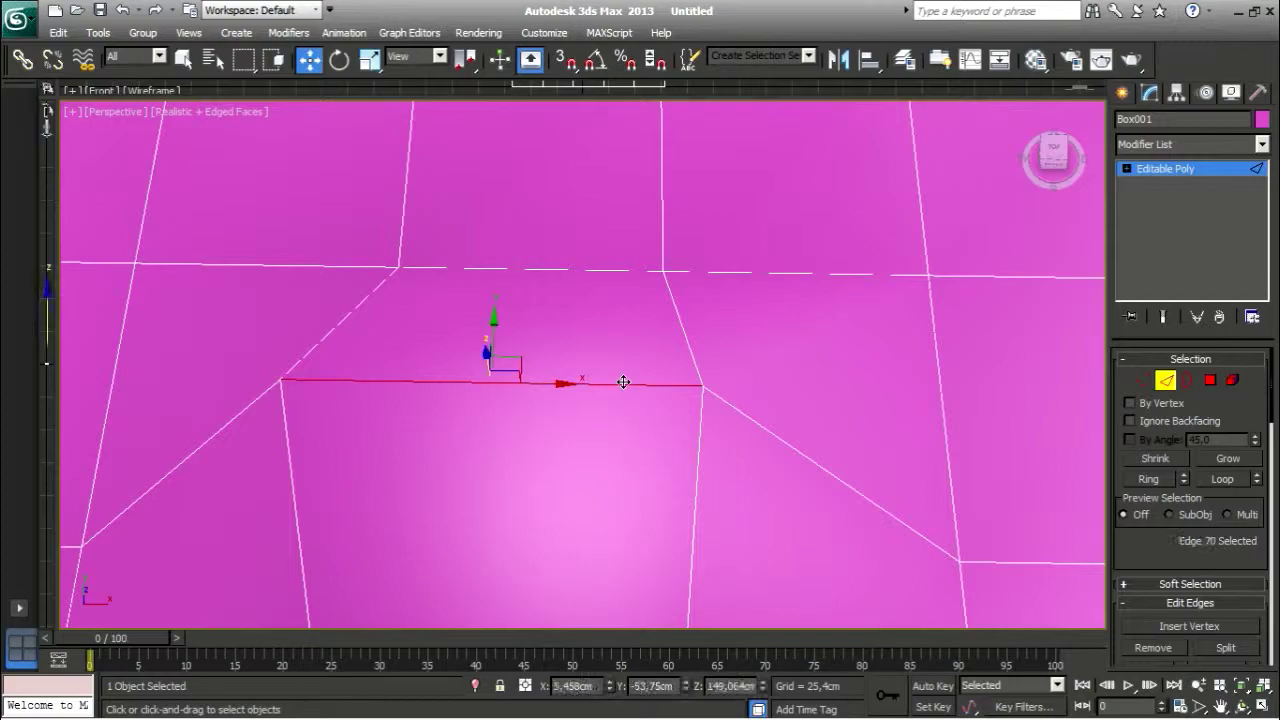
# Step: Try removing the selected edge between the two raised vertices, and undo the removal
pyautogui.moveTo(647, 440); pyautogui.dragTo(748, 436, button='middle')
pyautogui.moveTo(1273, 392); pyautogui.dragTo(1274, 436)
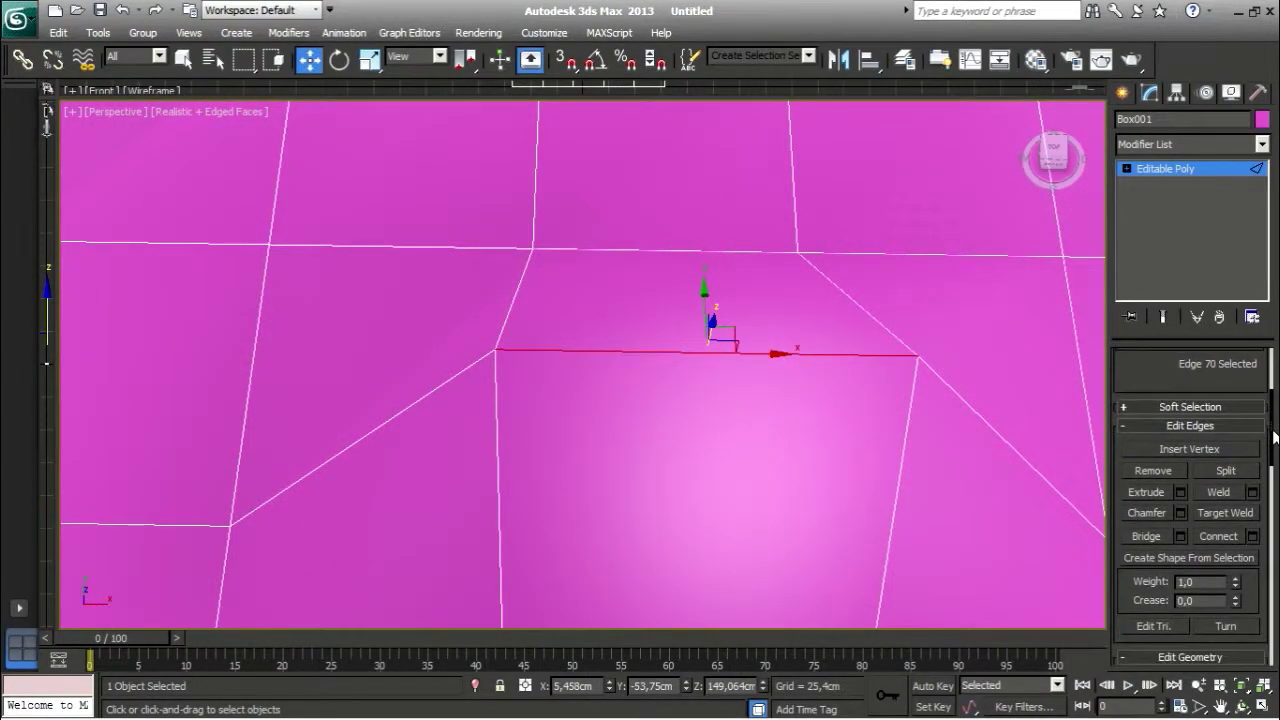
pyautogui.click(1153, 470)
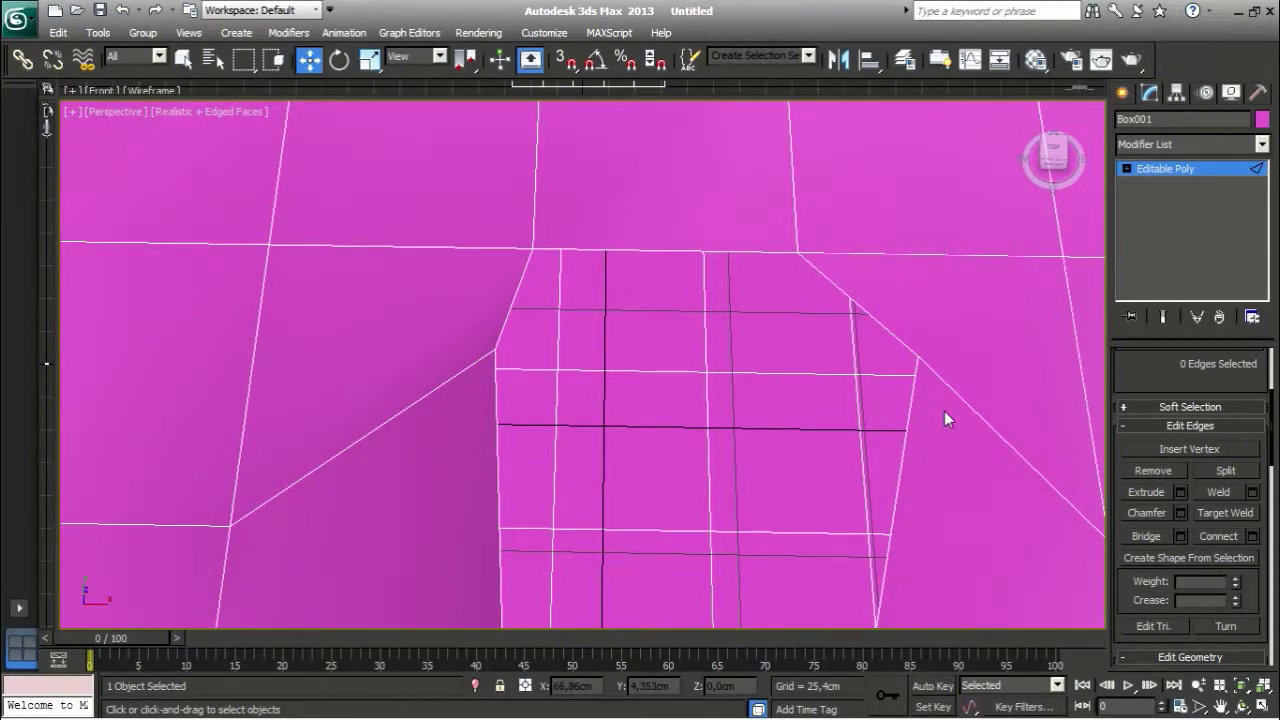
pyautogui.click(851, 382)
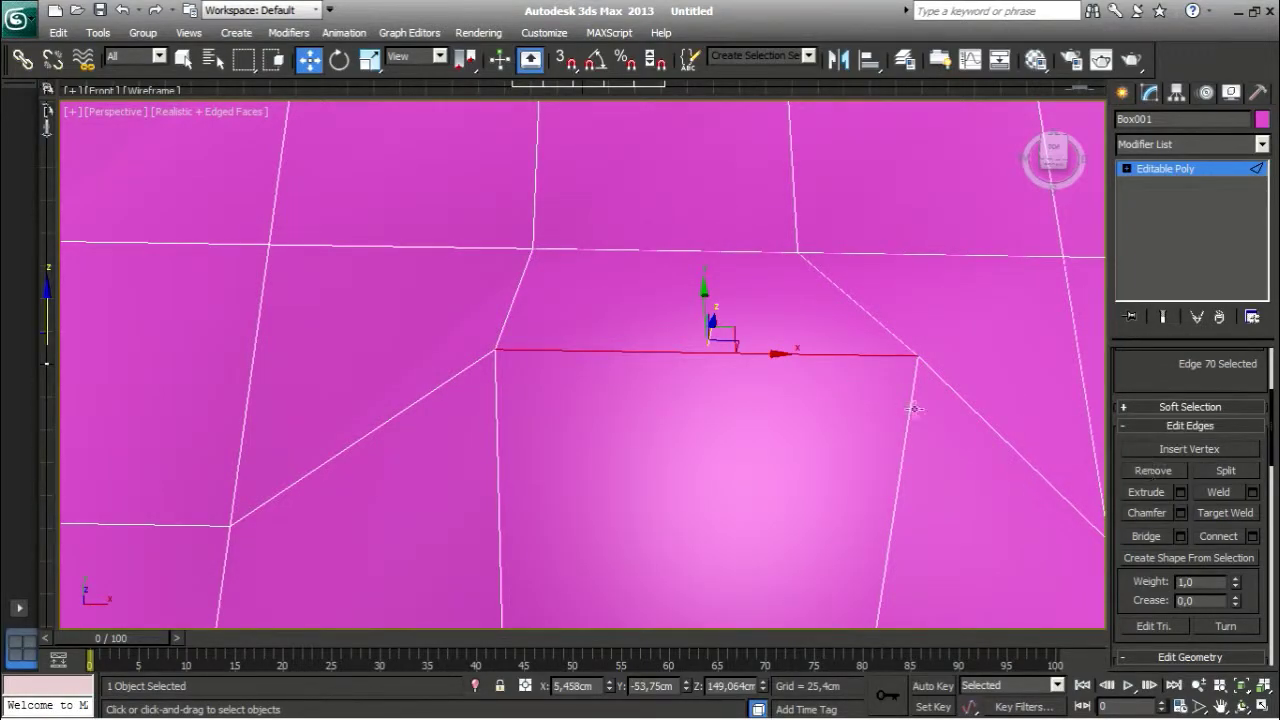
# Step: Remove the edge that joins the two raised vertices along the ridge
pyautogui.keyDown('alt'); pyautogui.moveTo(737, 430); pyautogui.dragTo(507, 423, button='middle'); pyautogui.keyUp('alt')
pyautogui.scroll(-3, 1273, 378)
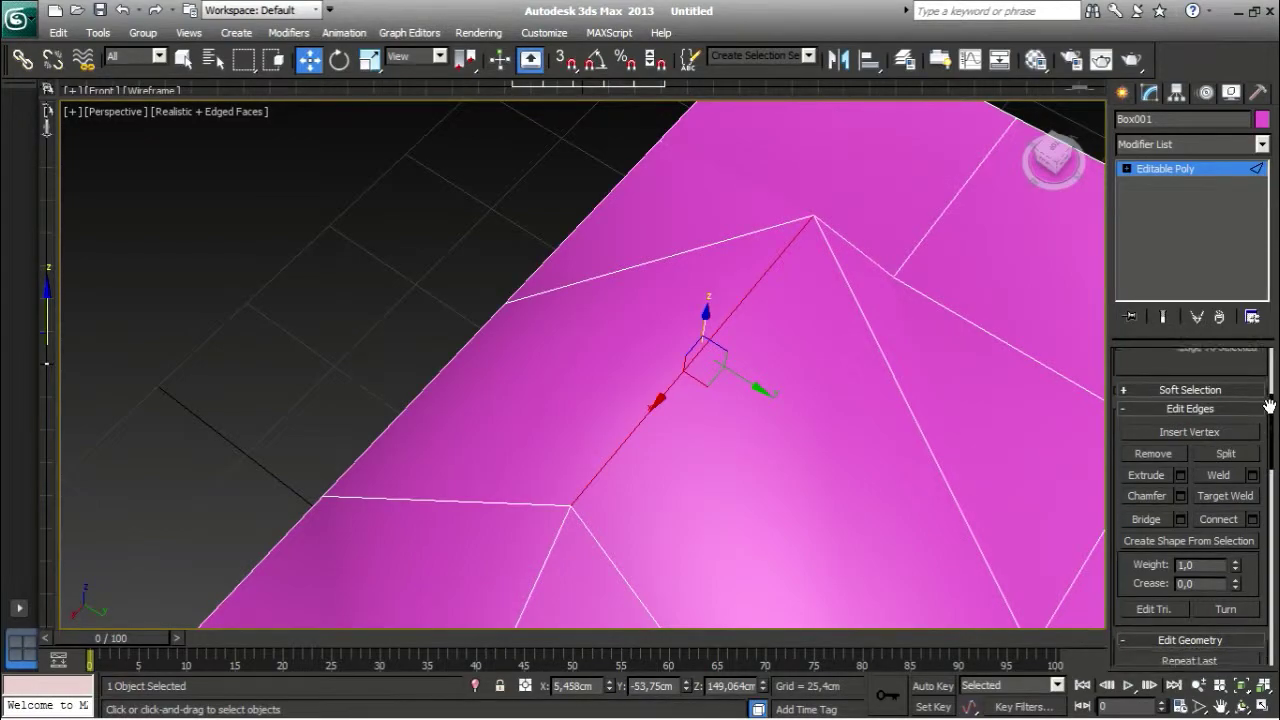
pyautogui.scroll(5, 1275, 438)
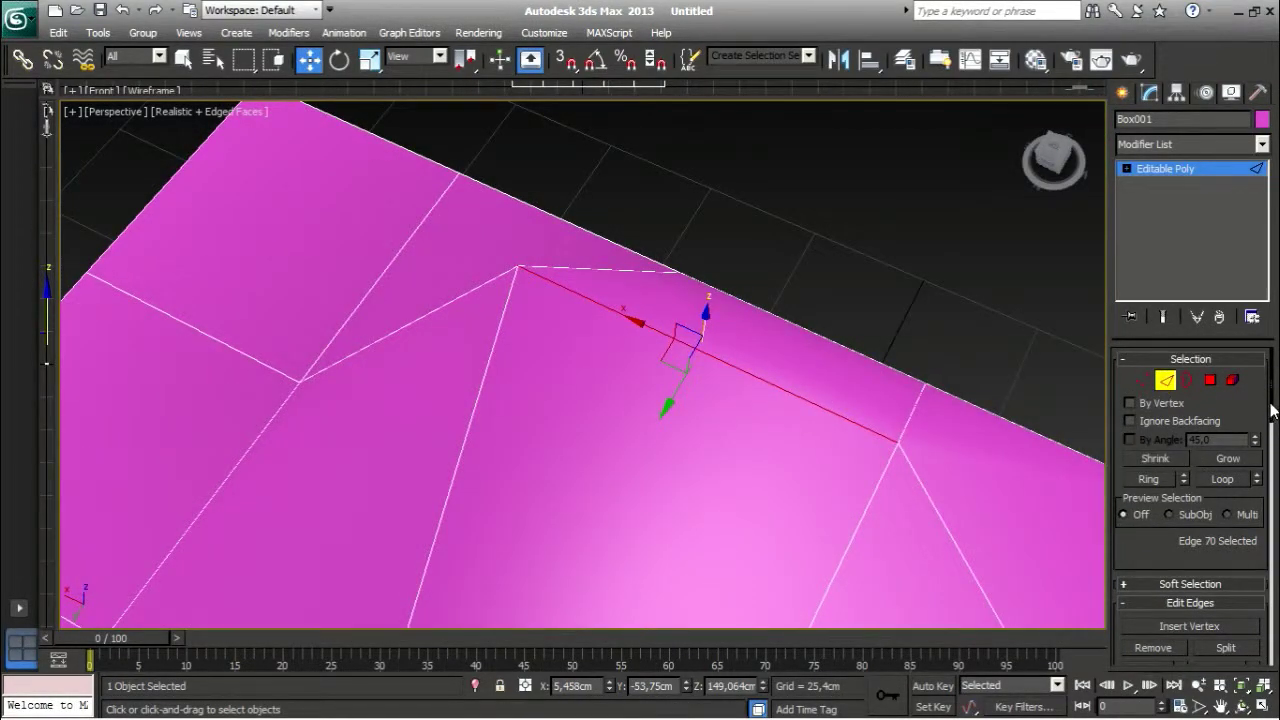
pyautogui.scroll(-5, 1273, 410)
pyautogui.click(1150, 430)
# Step: Examine the ridge without its top edge from several angles, turning the edged-faces display off and on again
pyautogui.keyDown('alt'); pyautogui.moveTo(871, 434); pyautogui.dragTo(506, 306, button='middle'); pyautogui.keyUp('alt')
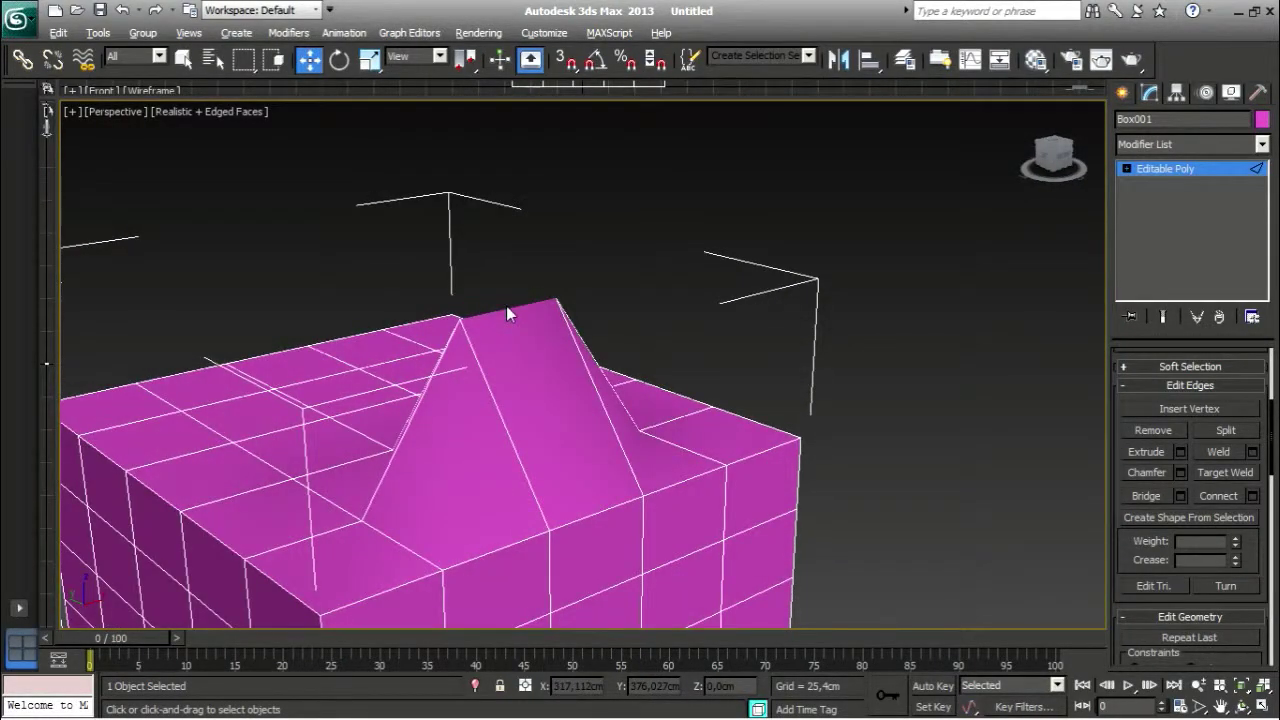
pyautogui.press('F4')
pyautogui.keyDown('alt'); pyautogui.moveTo(560, 375); pyautogui.dragTo(613, 376, button='middle'); pyautogui.keyUp('alt')
pyautogui.press('F4')
pyautogui.keyDown('alt'); pyautogui.moveTo(534, 384); pyautogui.dragTo(631, 343, button='middle'); pyautogui.keyUp('alt')
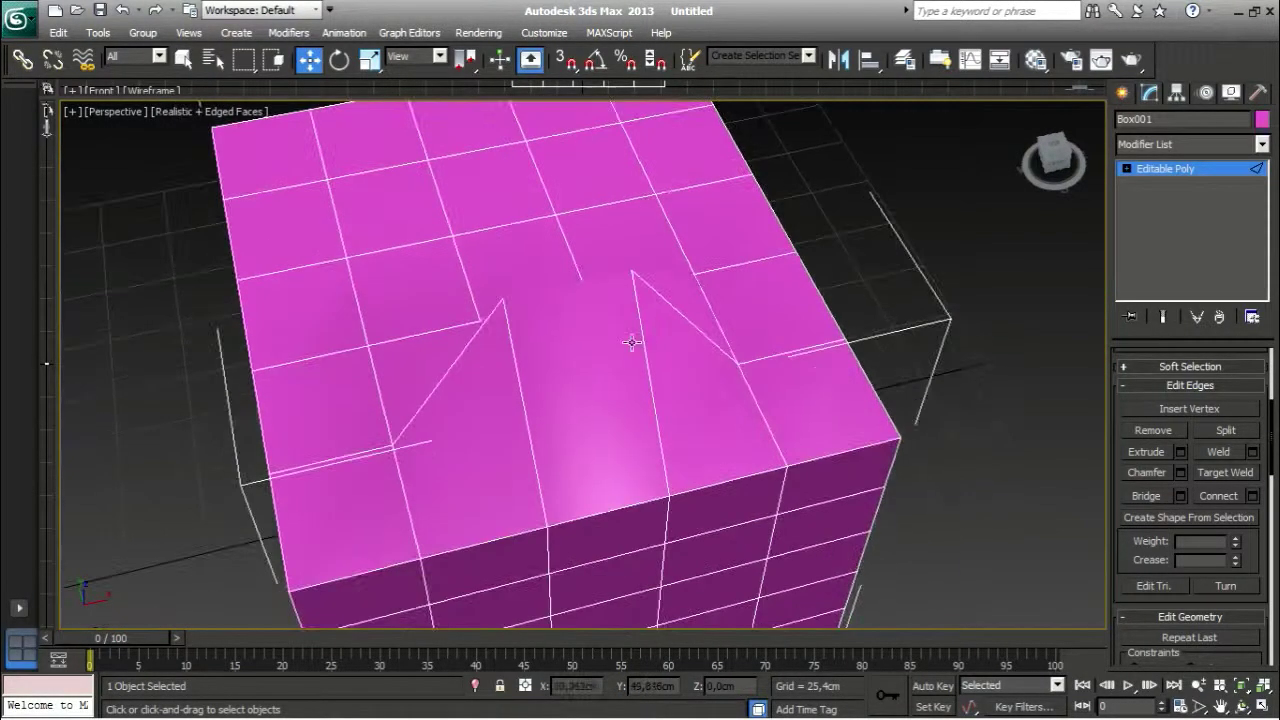
pyautogui.scroll(4, 634, 350)
pyautogui.scroll(-2, 650, 405)
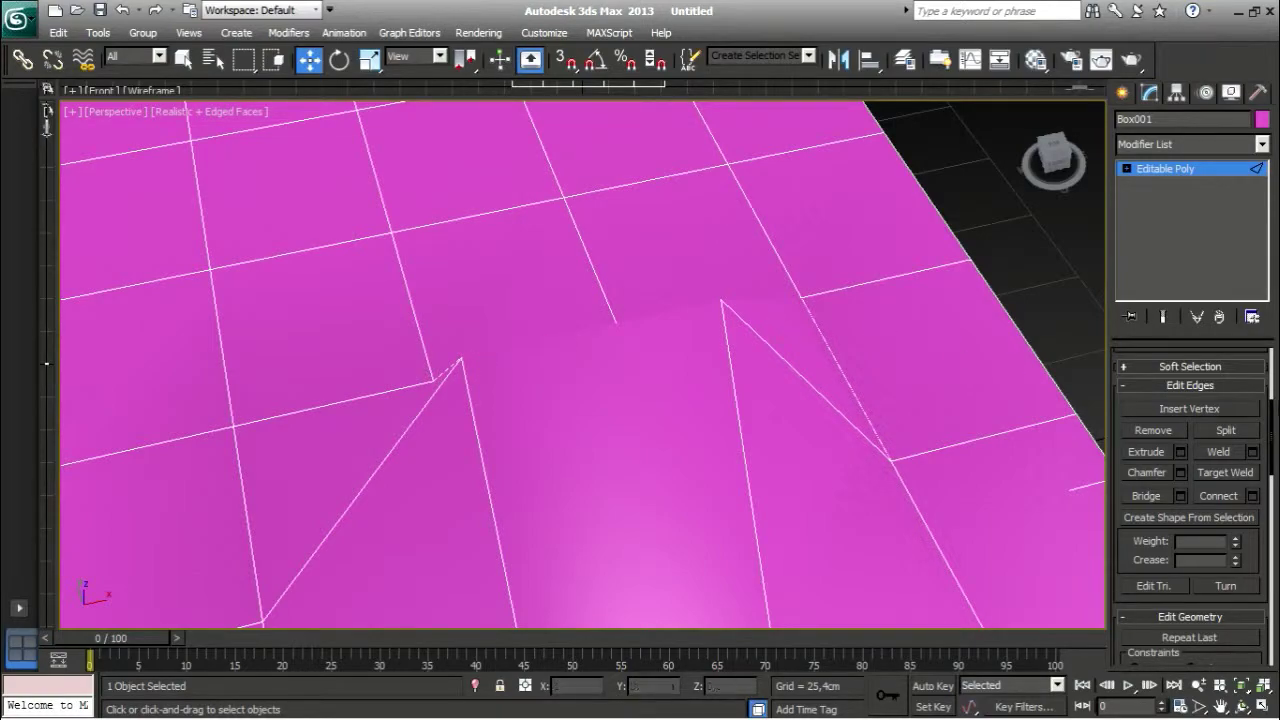
pyautogui.keyDown('alt'); pyautogui.moveTo(826, 414); pyautogui.dragTo(811, 437, button='middle'); pyautogui.keyUp('alt')
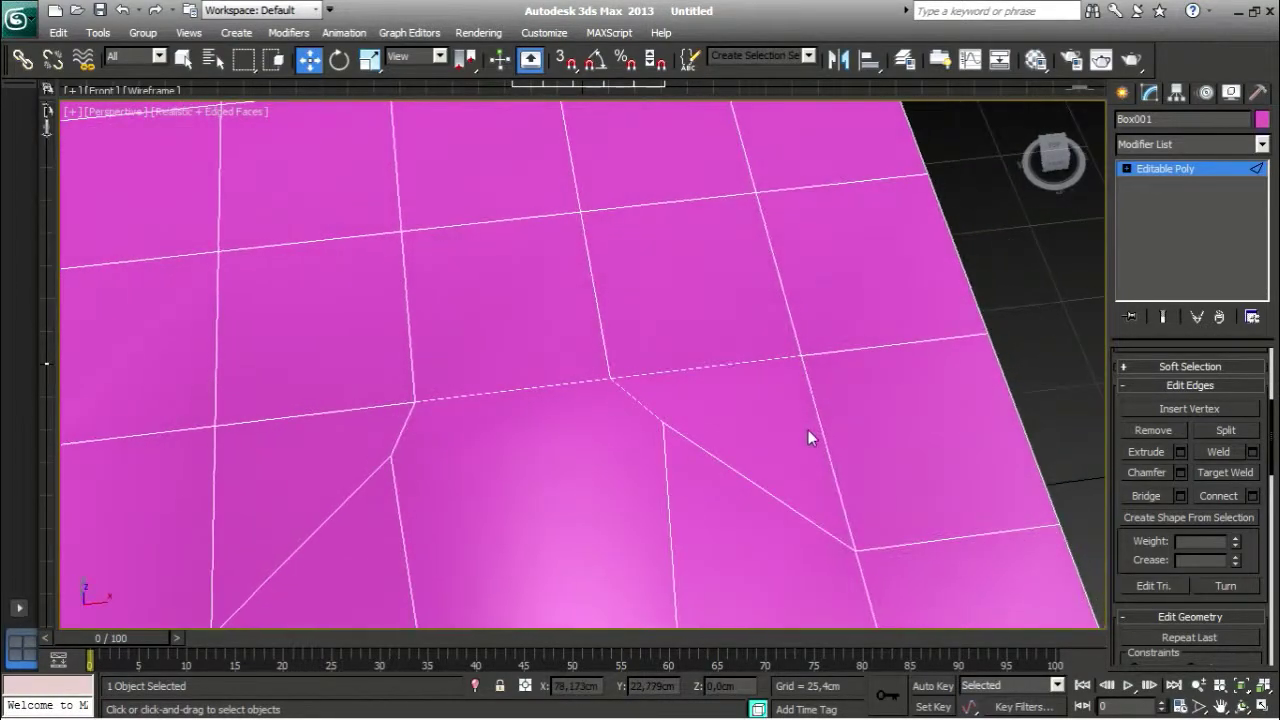
# Step: Select the two raised vertices at Vertex level and join them with a new edge using Connect
pyautogui.moveTo(1267, 419); pyautogui.dragTo(1267, 371)
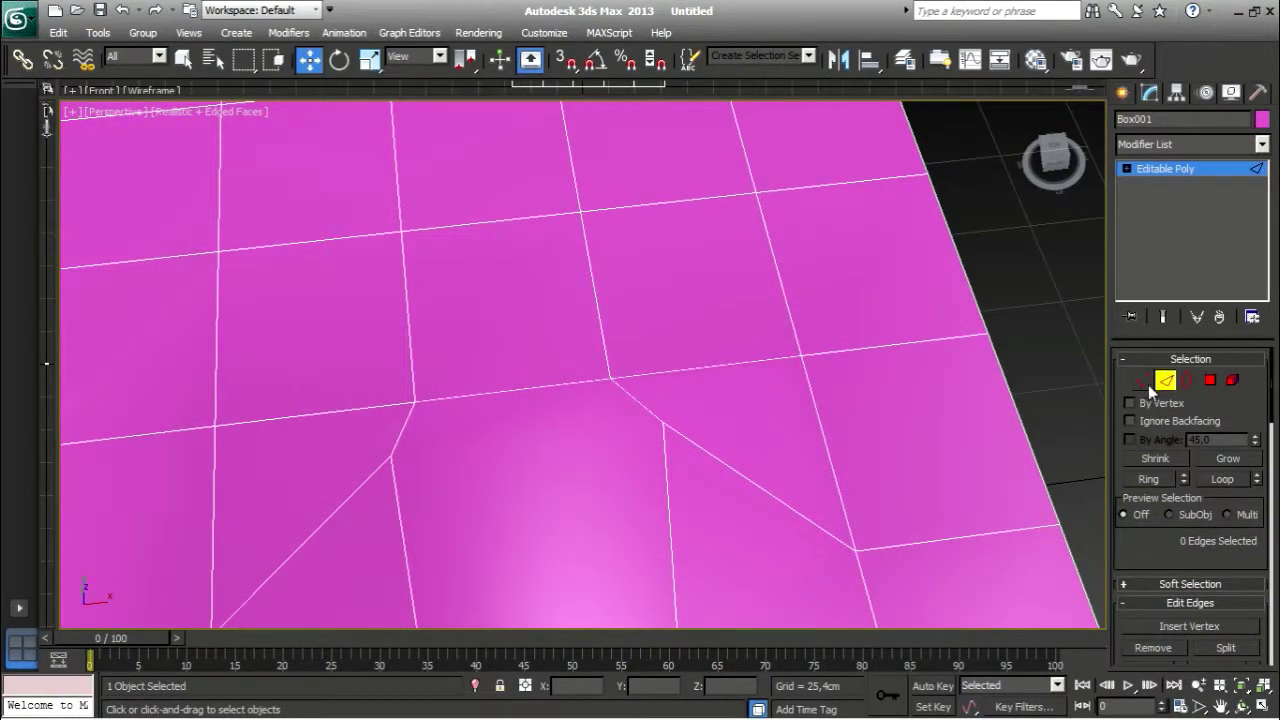
pyautogui.click(1143, 381)
pyautogui.press('z')
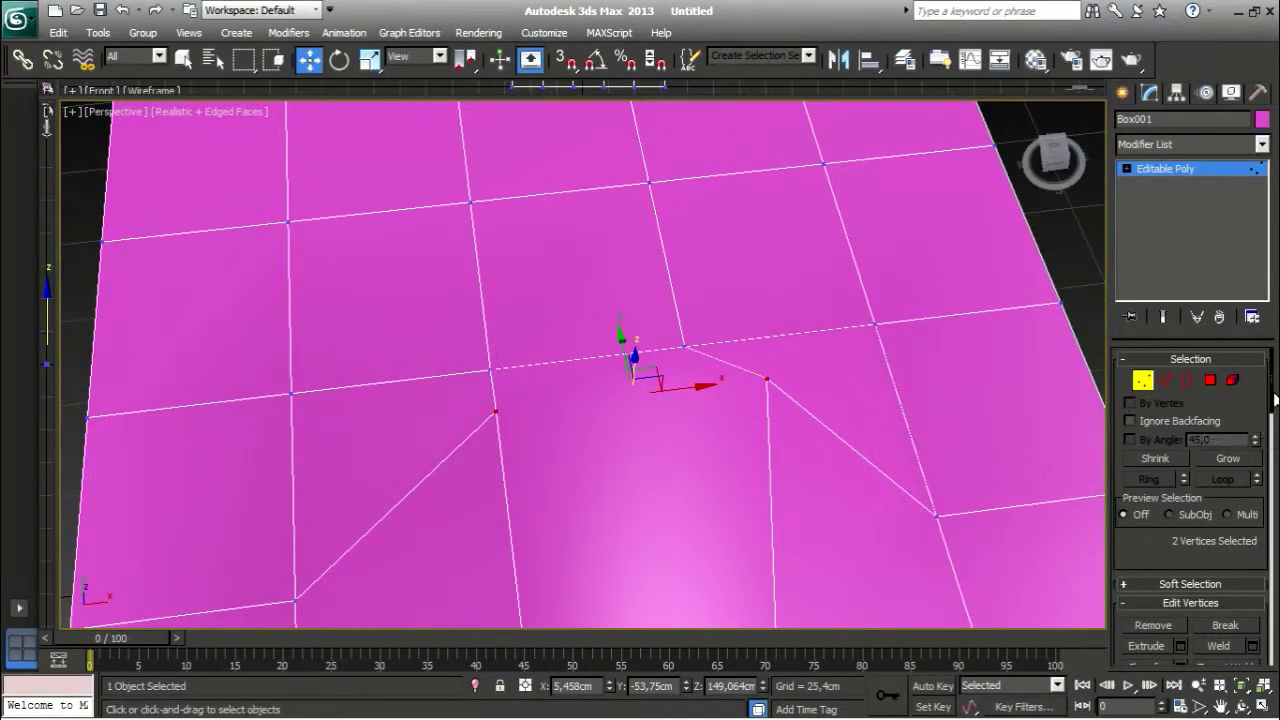
pyautogui.click(797, 368)
pyautogui.click(767, 378)
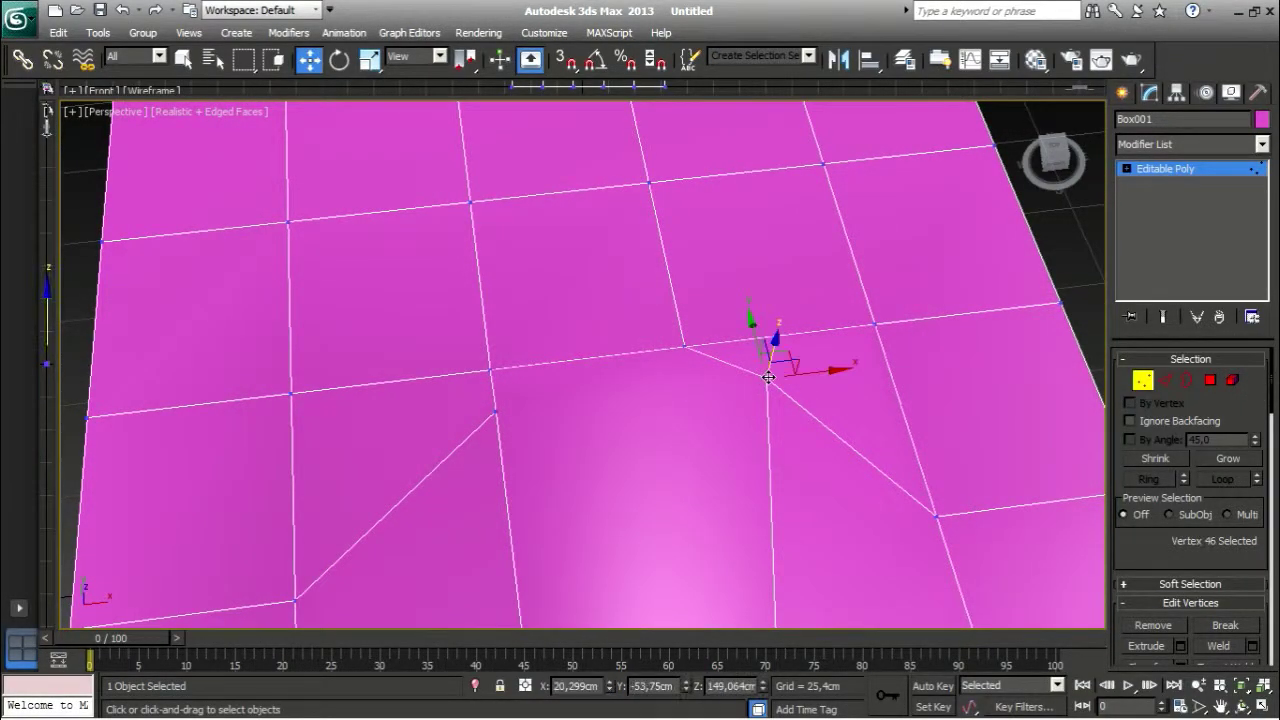
pyautogui.keyDown('ctrl'); pyautogui.click(494, 410); pyautogui.keyUp('ctrl')
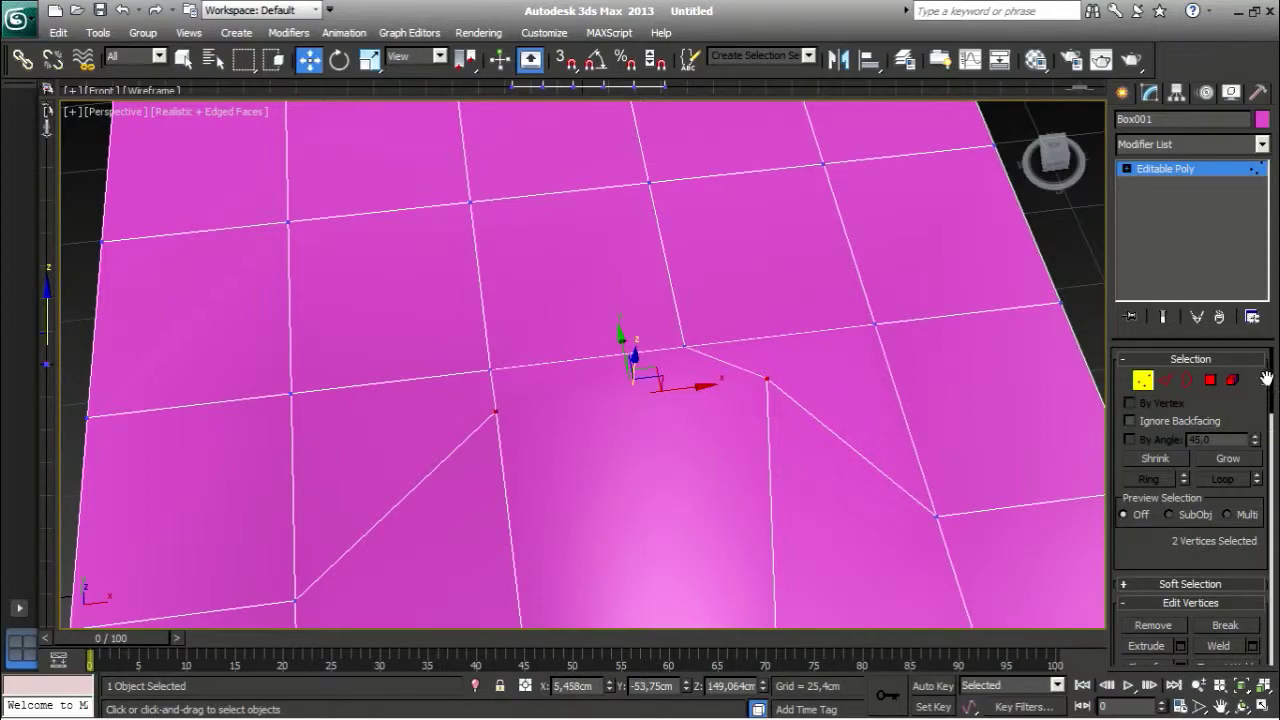
pyautogui.moveTo(1274, 390); pyautogui.dragTo(1274, 432)
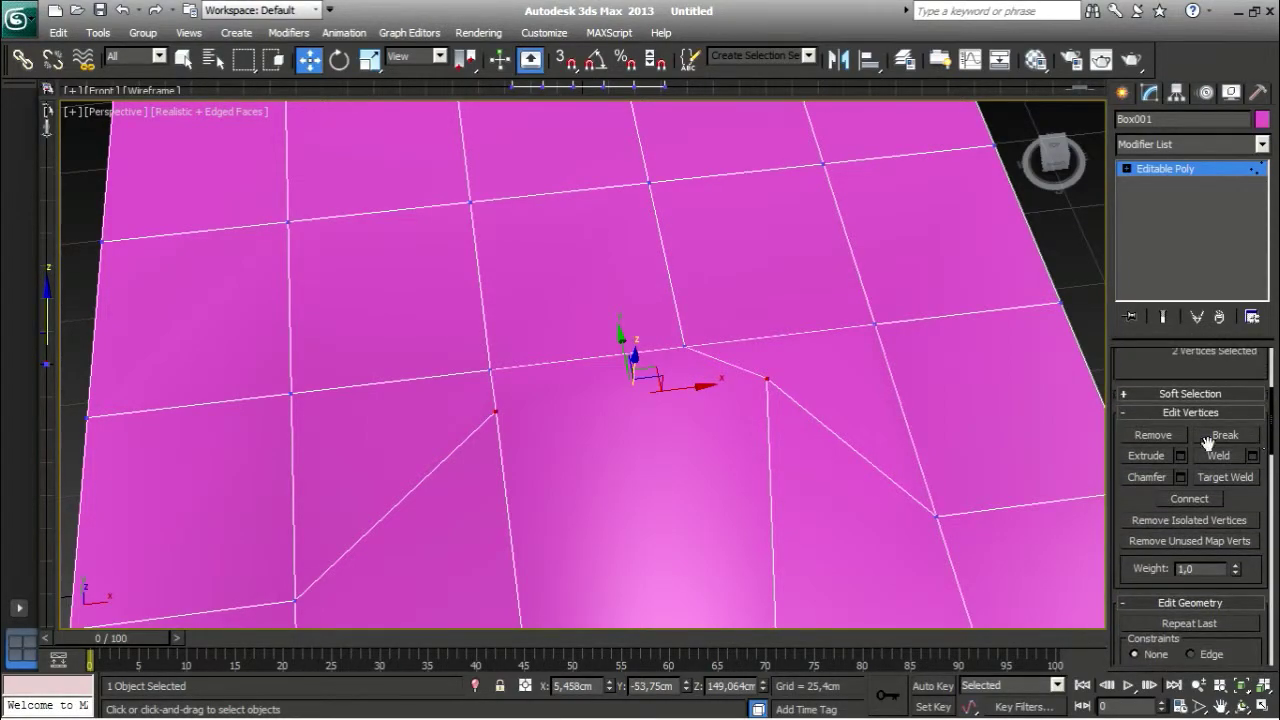
pyautogui.click(1188, 498)
pyautogui.moveTo(808, 476)
pyautogui.keyDown('alt'); pyautogui.mouseDown(button='middle')
pyautogui.moveTo(720, 430)
pyautogui.moveTo(716, 488)
pyautogui.moveTo(769, 529)
pyautogui.moveTo(822, 497)
pyautogui.mouseUp(button='middle'); pyautogui.keyUp('alt')
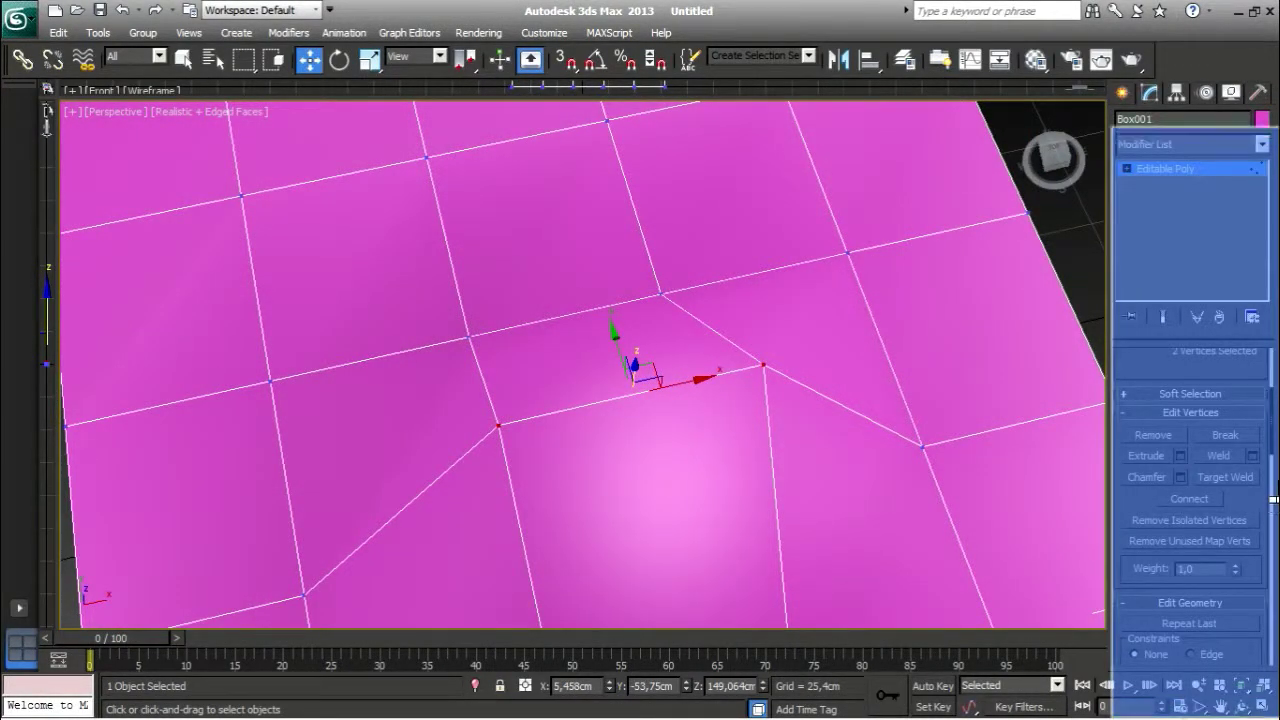
# Step: Switch to Edge level and bring the edge editing commands into view, with the ridge edge selected
pyautogui.moveTo(1274, 440); pyautogui.dragTo(1246, 376)
pyautogui.moveTo(749, 450); pyautogui.dragTo(712, 431, button='middle')
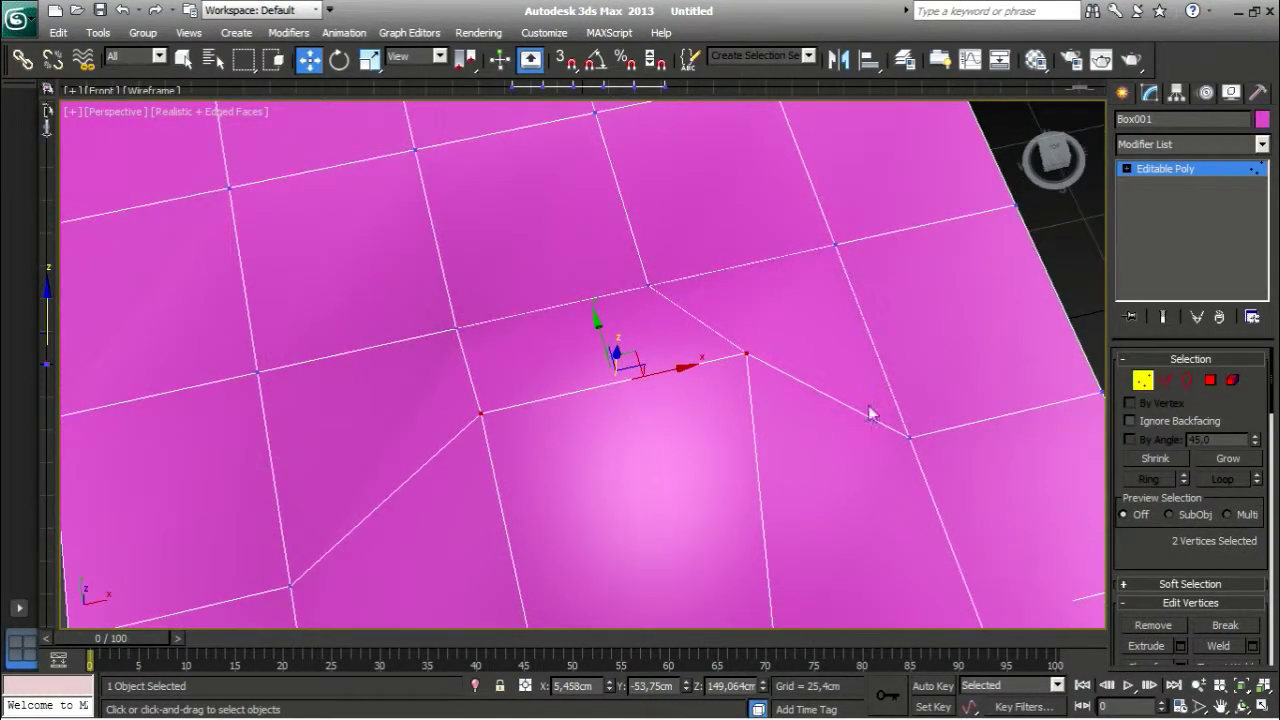
pyautogui.click(1167, 381)
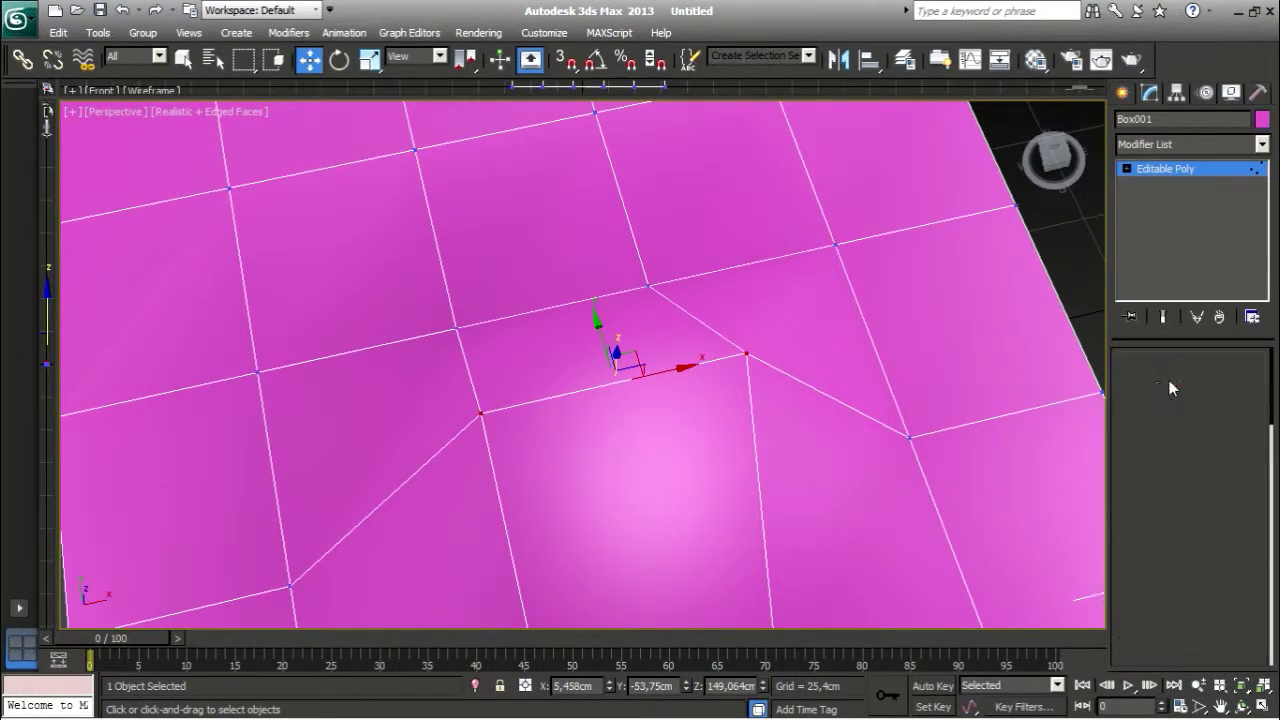
pyautogui.scroll(-5, 1252, 390)
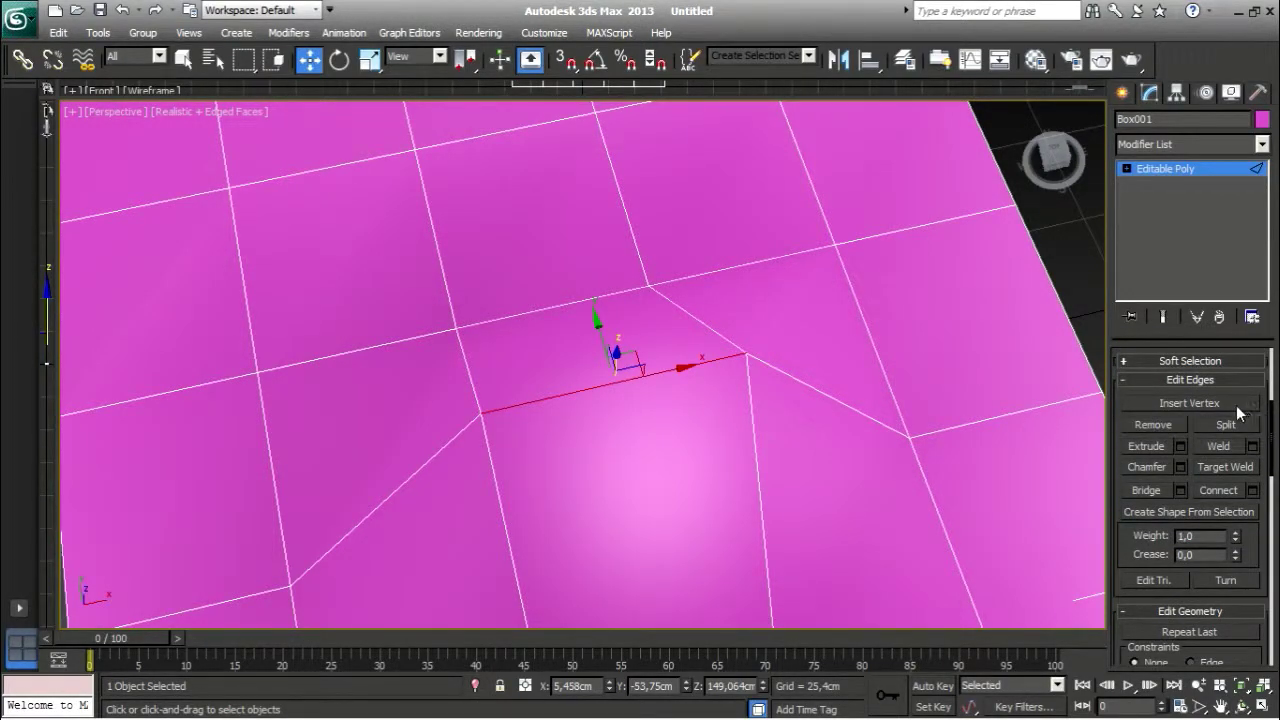
pyautogui.keyDown('alt'); pyautogui.moveTo(679, 402); pyautogui.dragTo(765, 420, button='middle'); pyautogui.keyUp('alt')
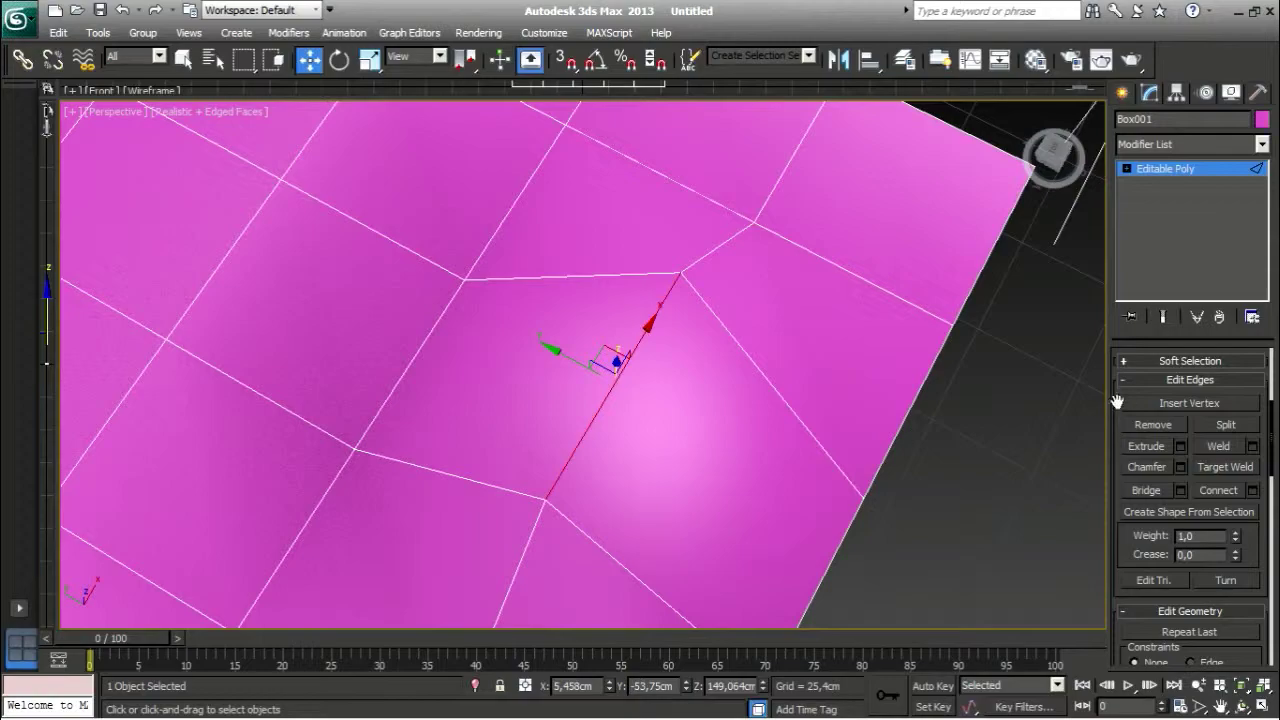
pyautogui.keyDown('alt'); pyautogui.moveTo(760, 372); pyautogui.dragTo(680, 366, button='middle'); pyautogui.keyUp('alt')
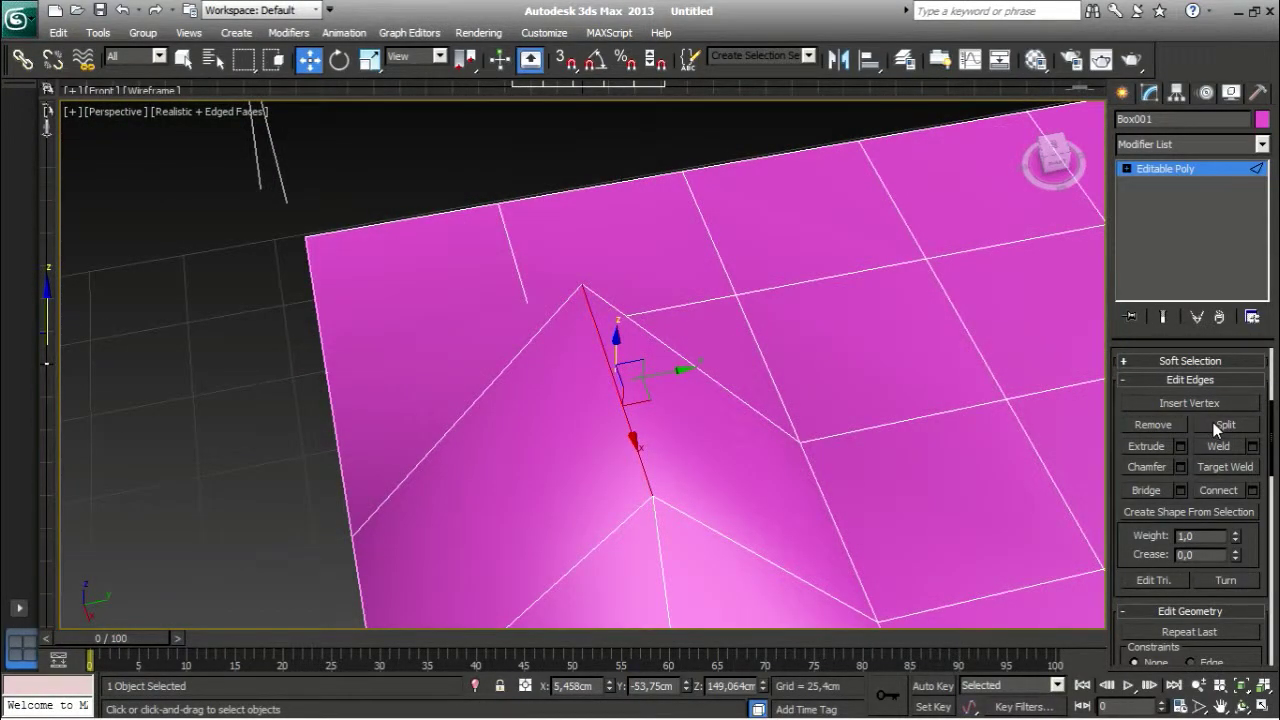
pyautogui.keyDown('alt'); pyautogui.moveTo(556, 448); pyautogui.dragTo(604, 424, button='middle'); pyautogui.keyUp('alt')
# Step: Apply Split to the middle edge on the box's upper rim
pyautogui.moveTo(716, 472); pyautogui.dragTo(549, 211, button='middle')
pyautogui.scroll(-5, 674, 337)
pyautogui.moveTo(674, 337); pyautogui.dragTo(646, 306, button='middle')
pyautogui.scroll(3, 500, 454)
pyautogui.scroll(1, 500, 454)
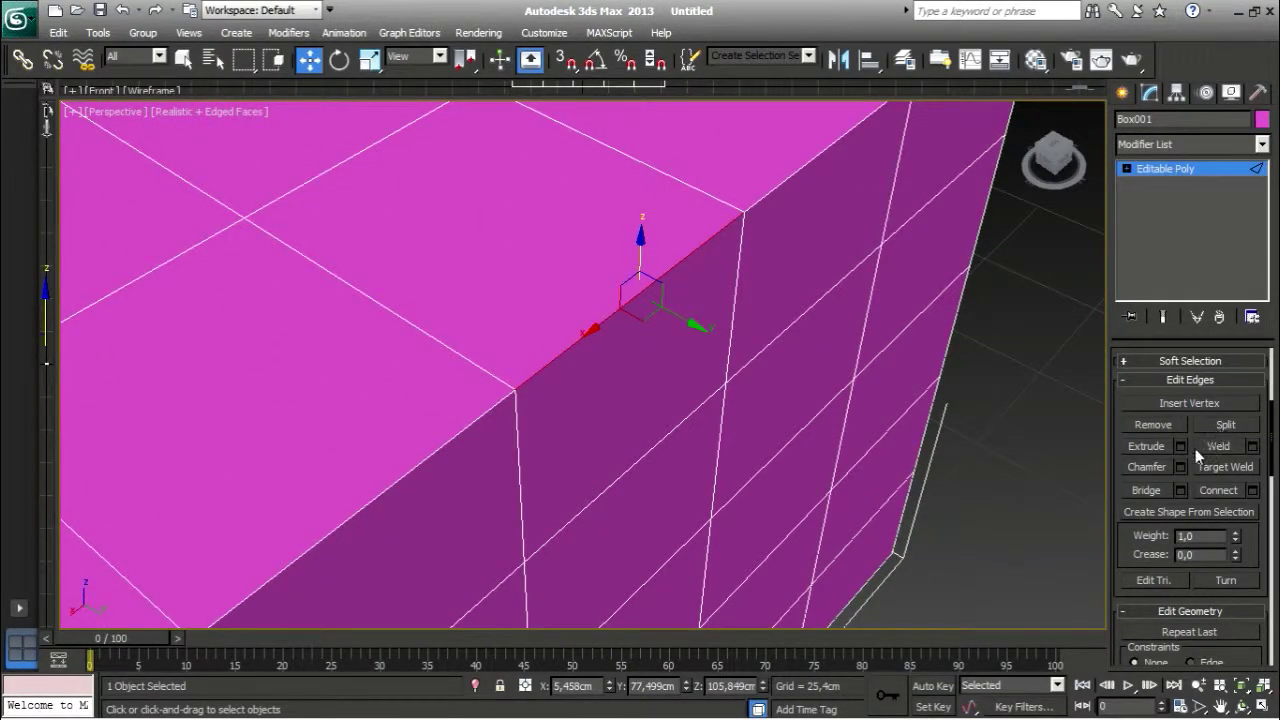
pyautogui.click(1222, 424)
# Step: Move the rim edge up to Z about 122.98 cm and outward to Y about 89.8 cm, checking whether it separates
pyautogui.keyDown('alt'); pyautogui.moveTo(643, 218); pyautogui.dragTo(674, 361, button='middle'); pyautogui.keyUp('alt')
pyautogui.moveTo(690, 420); pyautogui.dragTo(682, 250)
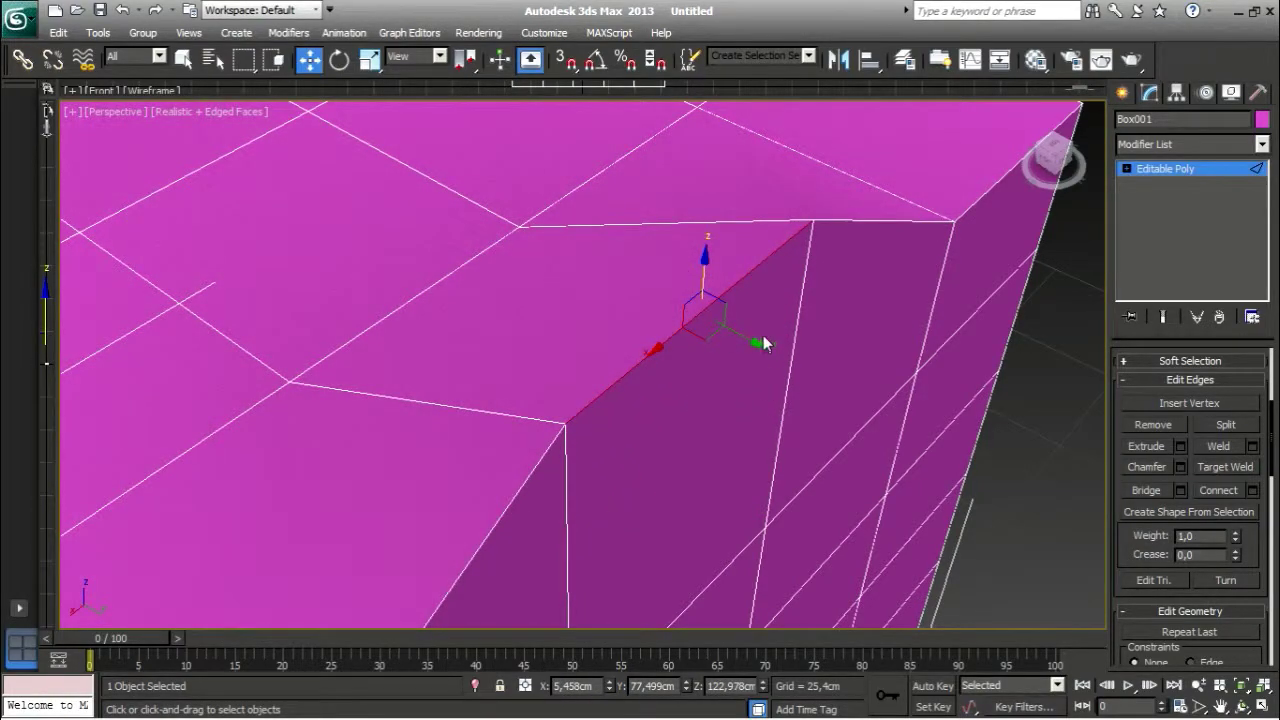
pyautogui.moveTo(764, 345); pyautogui.dragTo(917, 437)
pyautogui.keyDown('alt'); pyautogui.moveTo(917, 437); pyautogui.dragTo(817, 432, button='middle'); pyautogui.keyUp('alt')
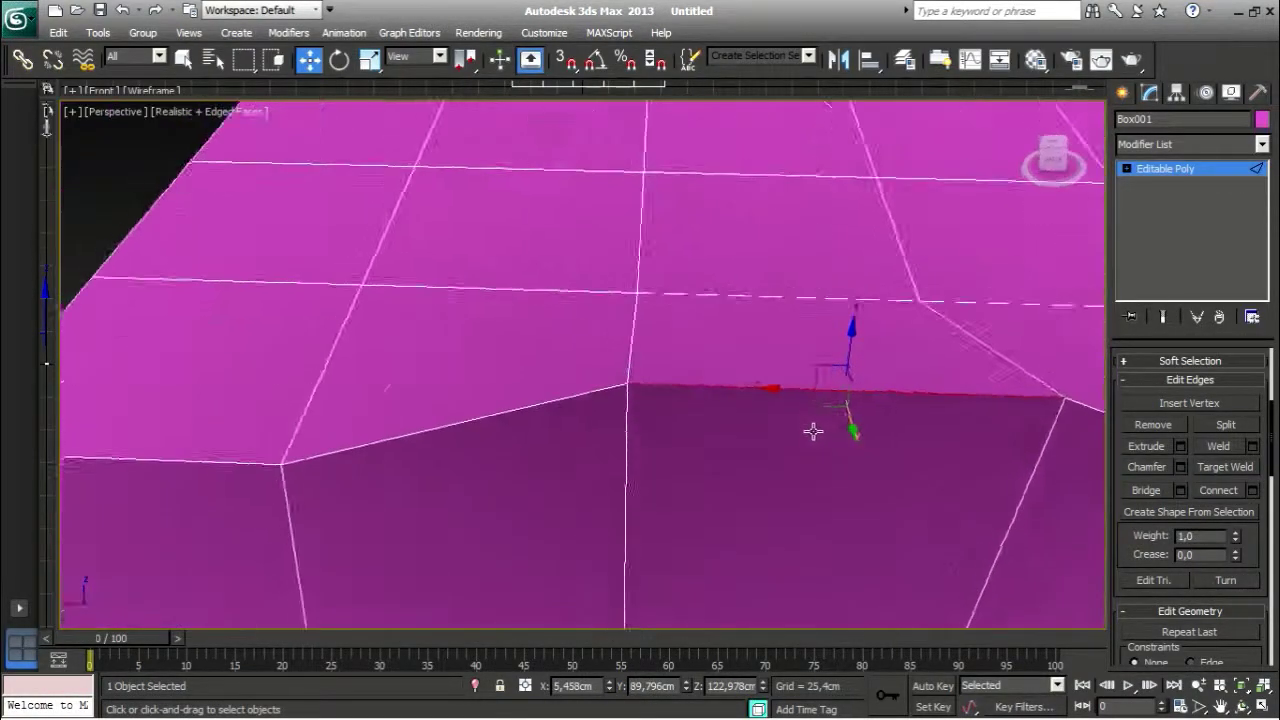
pyautogui.scroll(-3, 766, 417)
pyautogui.scroll(-5, 880, 440)
pyautogui.scroll(3, 878, 428)
pyautogui.keyDown('alt'); pyautogui.moveTo(894, 414); pyautogui.dragTo(766, 363, button='middle'); pyautogui.keyUp('alt')
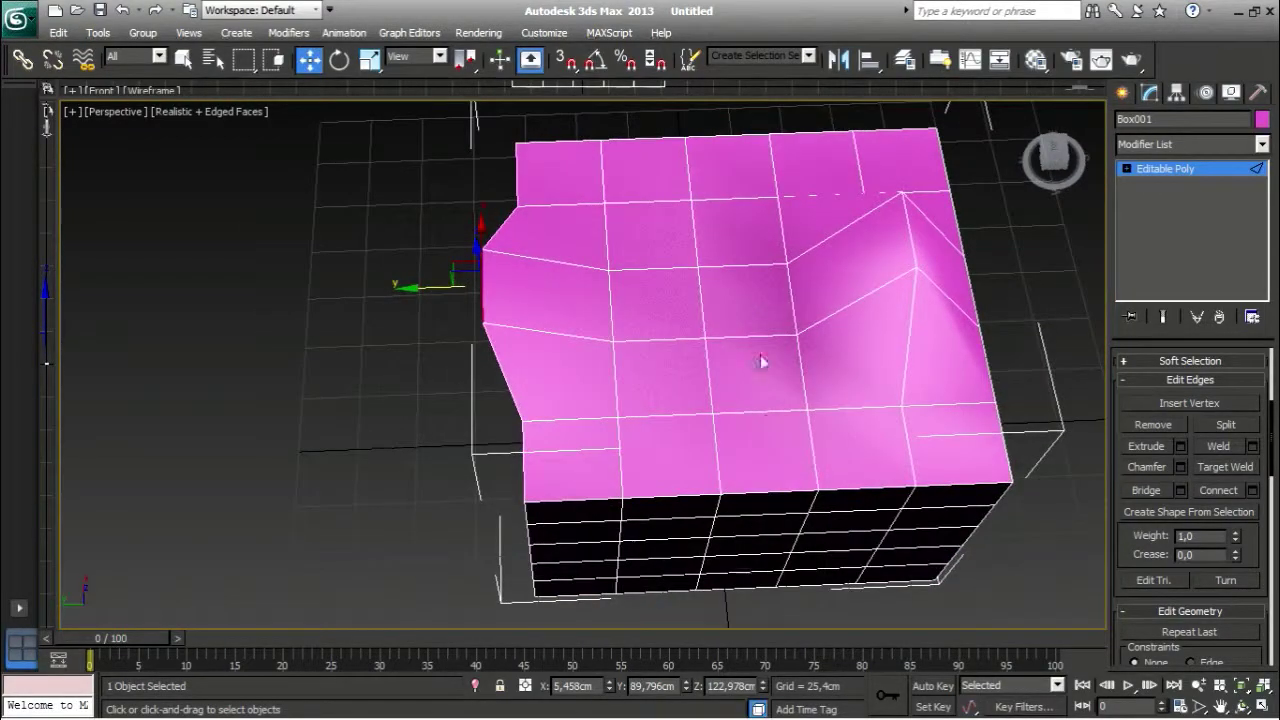
# Step: Select the complete edge loop that runs around the box beside the raised ridge
pyautogui.click(688, 164)
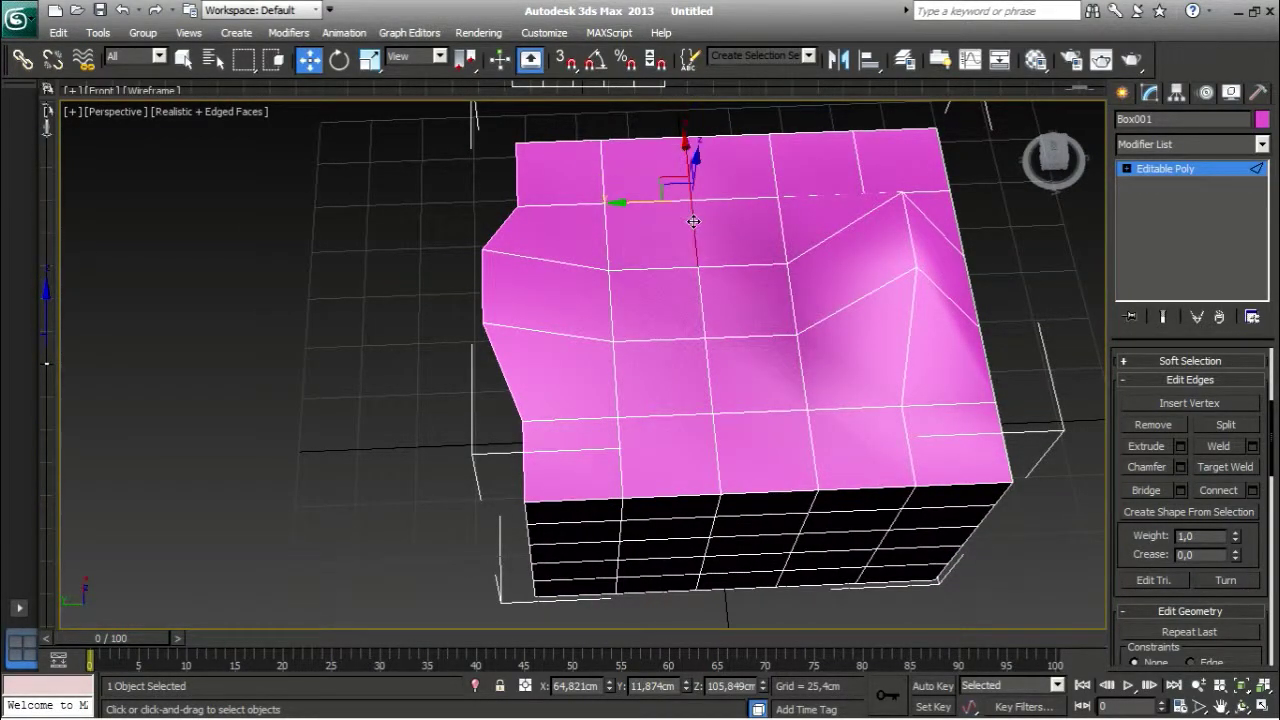
pyautogui.scroll(5, 701, 303)
pyautogui.moveTo(699, 318); pyautogui.dragTo(663, 386, button='middle')
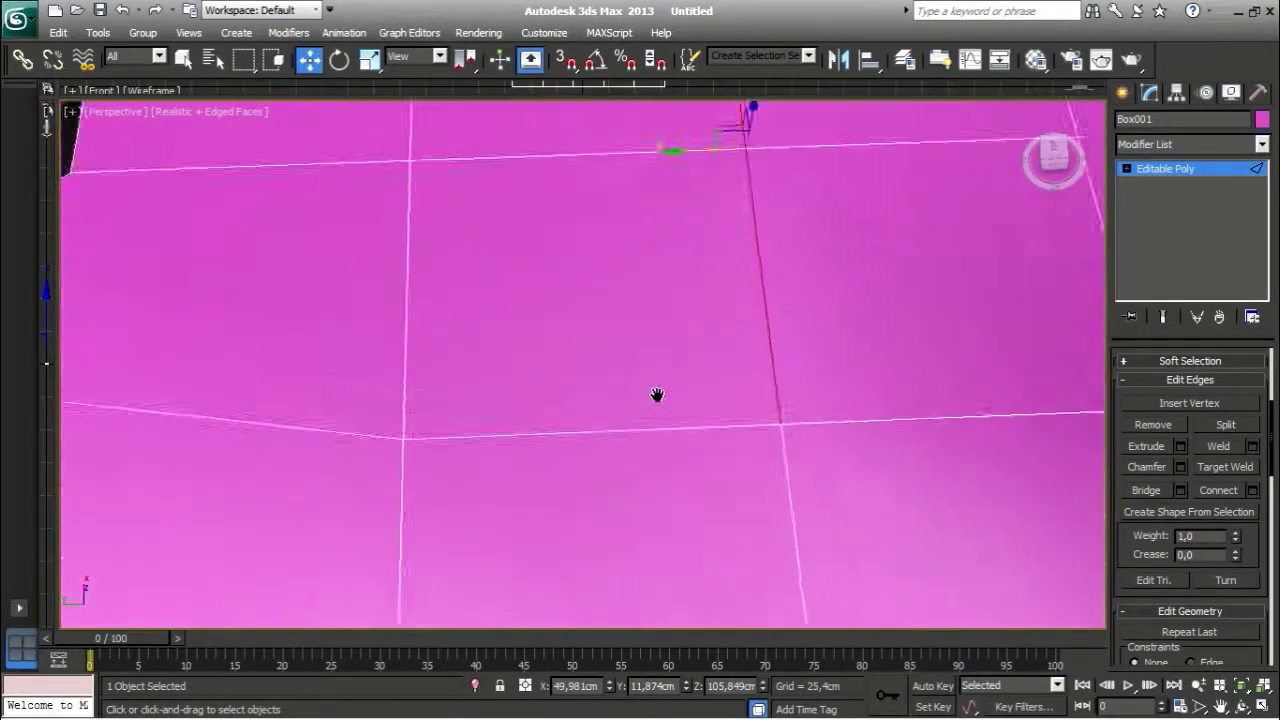
pyautogui.scroll(-5, 680, 350)
pyautogui.click(693, 287)
pyautogui.click(616, 313)
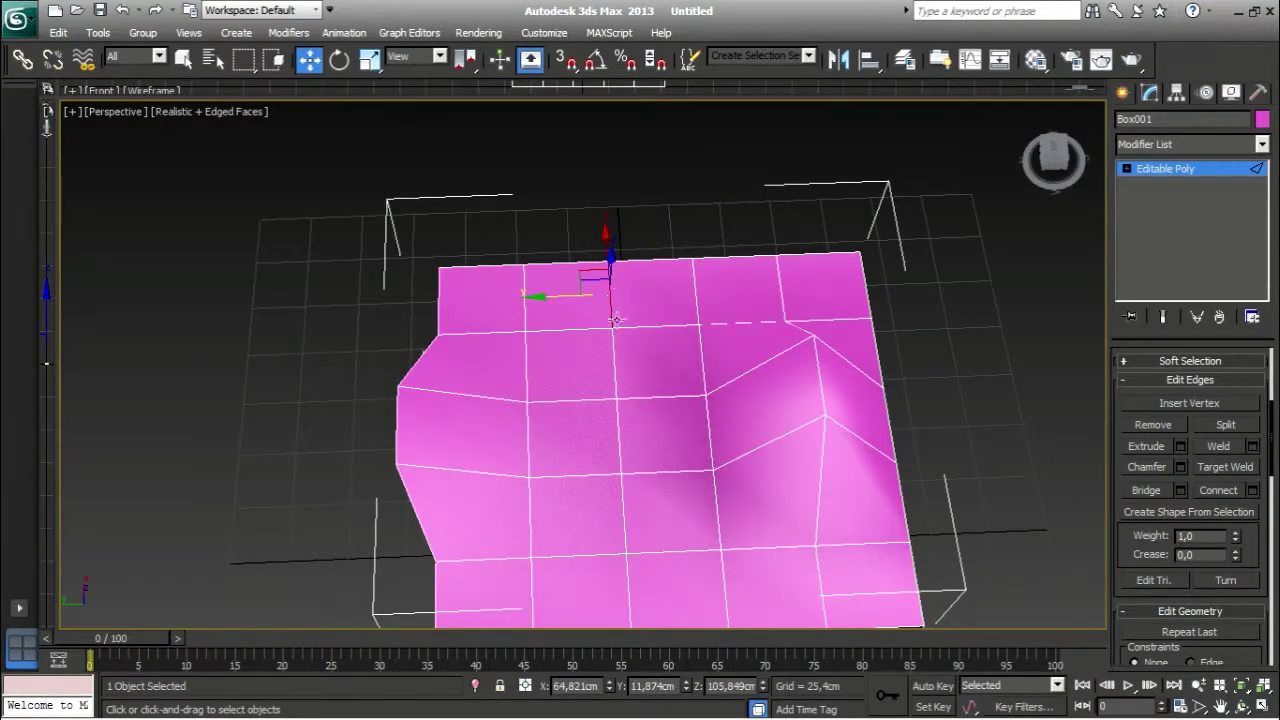
pyautogui.click(614, 361)
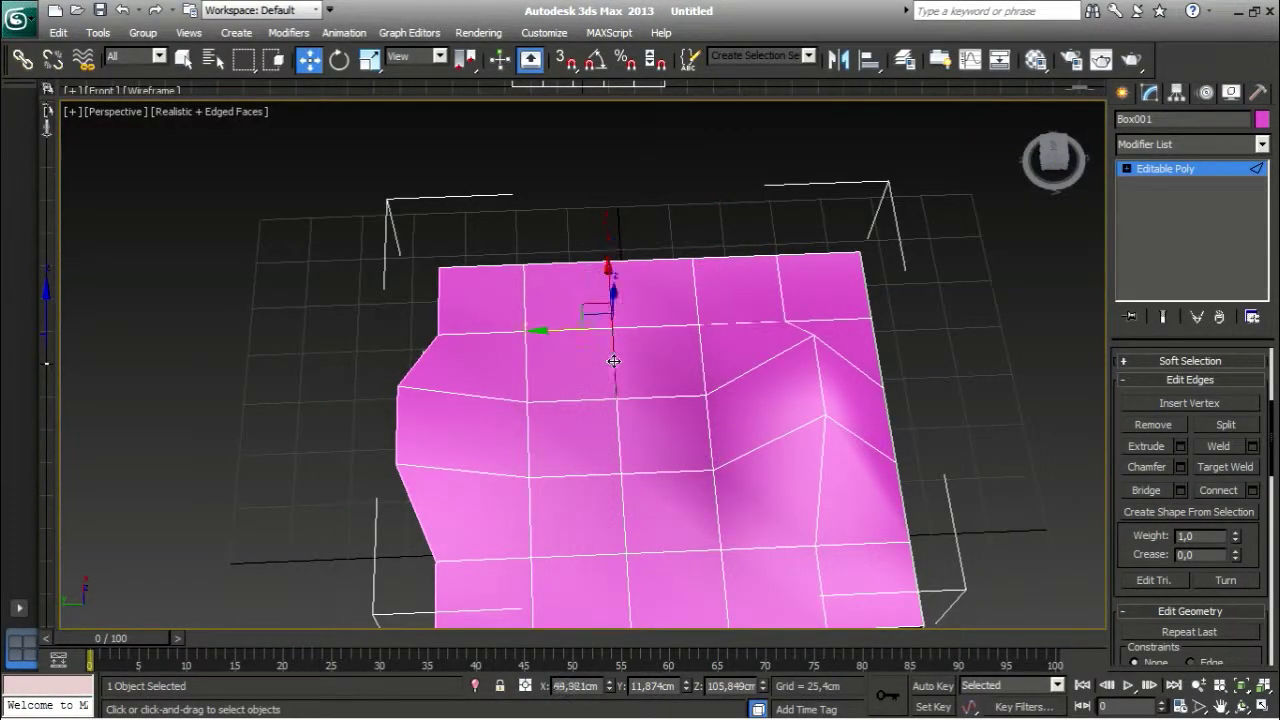
pyautogui.click(618, 428)
pyautogui.keyDown('alt'); pyautogui.moveTo(651, 477); pyautogui.dragTo(751, 490, button='middle'); pyautogui.keyUp('alt')
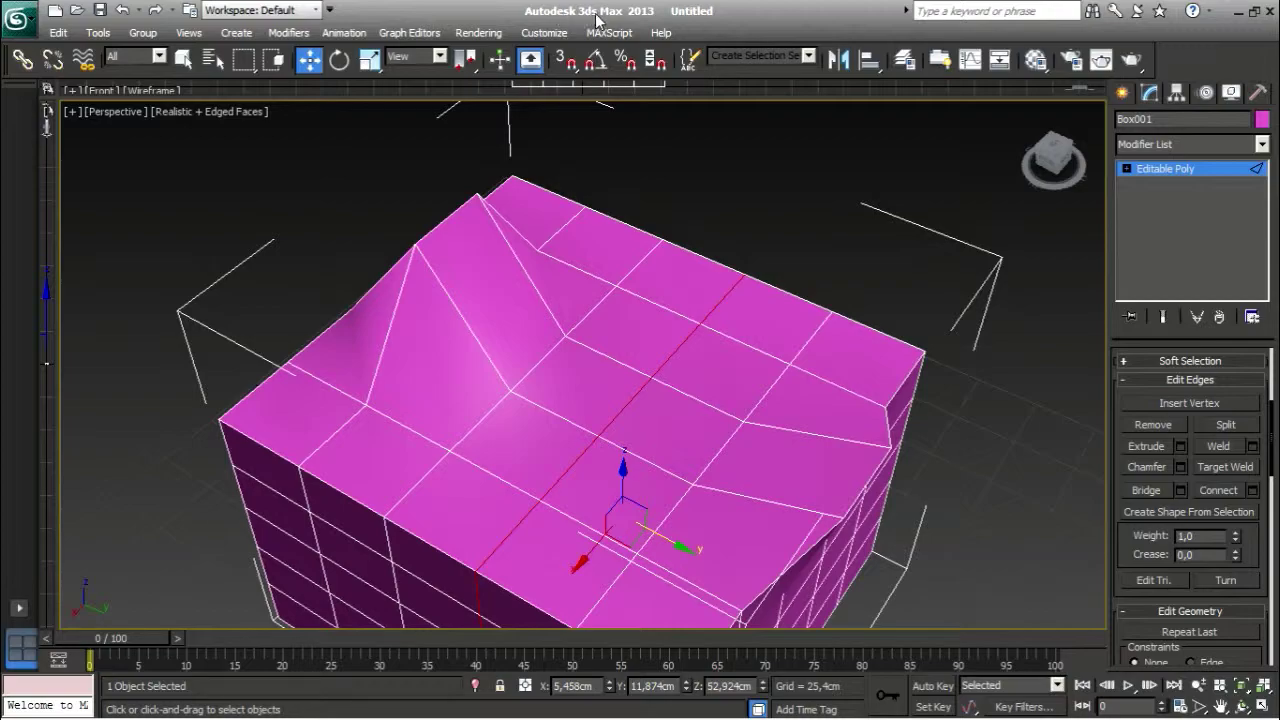
# Step: Split the selected edge loop and move its edges along Y to open a gap through the box
pyautogui.scroll(-2, 763, 317)
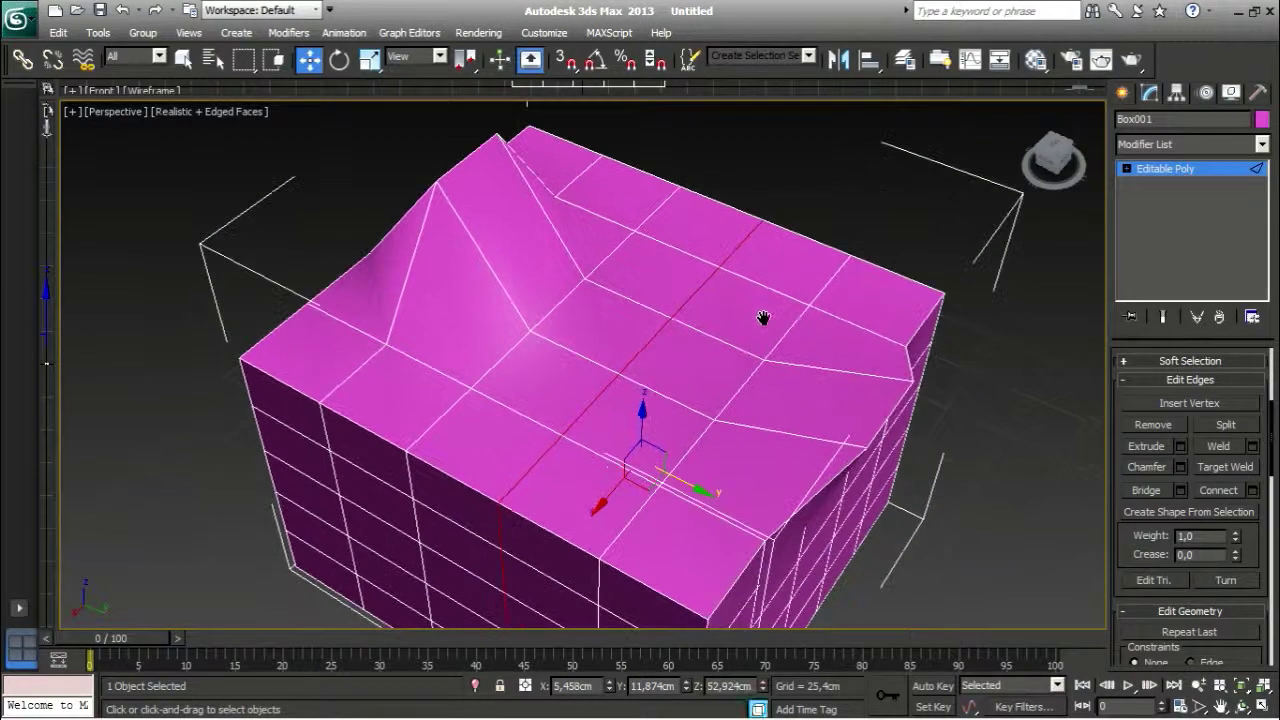
pyautogui.scroll(-4, 670, 418)
pyautogui.moveTo(669, 418)
pyautogui.keyDown('alt'); pyautogui.mouseDown(button='middle')
pyautogui.moveTo(661, 460)
pyautogui.moveTo(657, 398)
pyautogui.moveTo(666, 437)
pyautogui.mouseUp(button='middle'); pyautogui.keyUp('alt')
pyautogui.scroll(4, 661, 460)
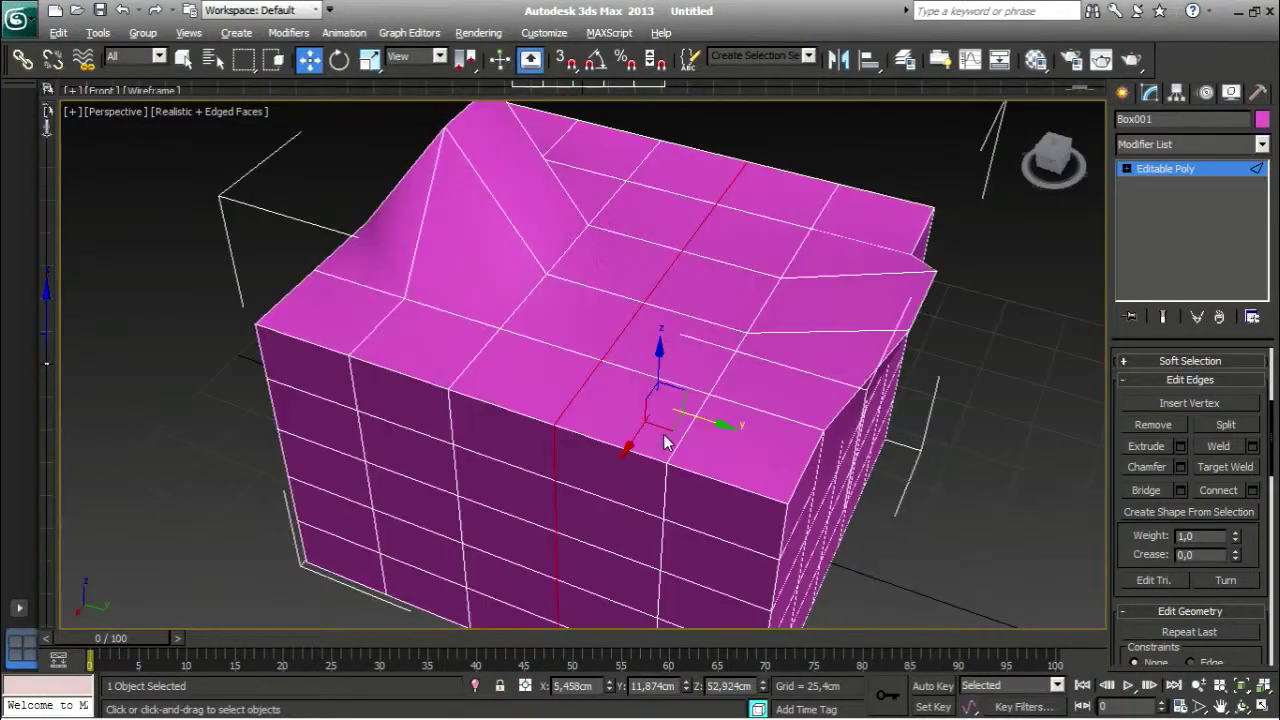
pyautogui.keyDown('alt'); pyautogui.moveTo(749, 380); pyautogui.dragTo(723, 343, button='middle'); pyautogui.keyUp('alt')
pyautogui.scroll(-2, 674, 374)
pyautogui.scroll(3, 674, 374)
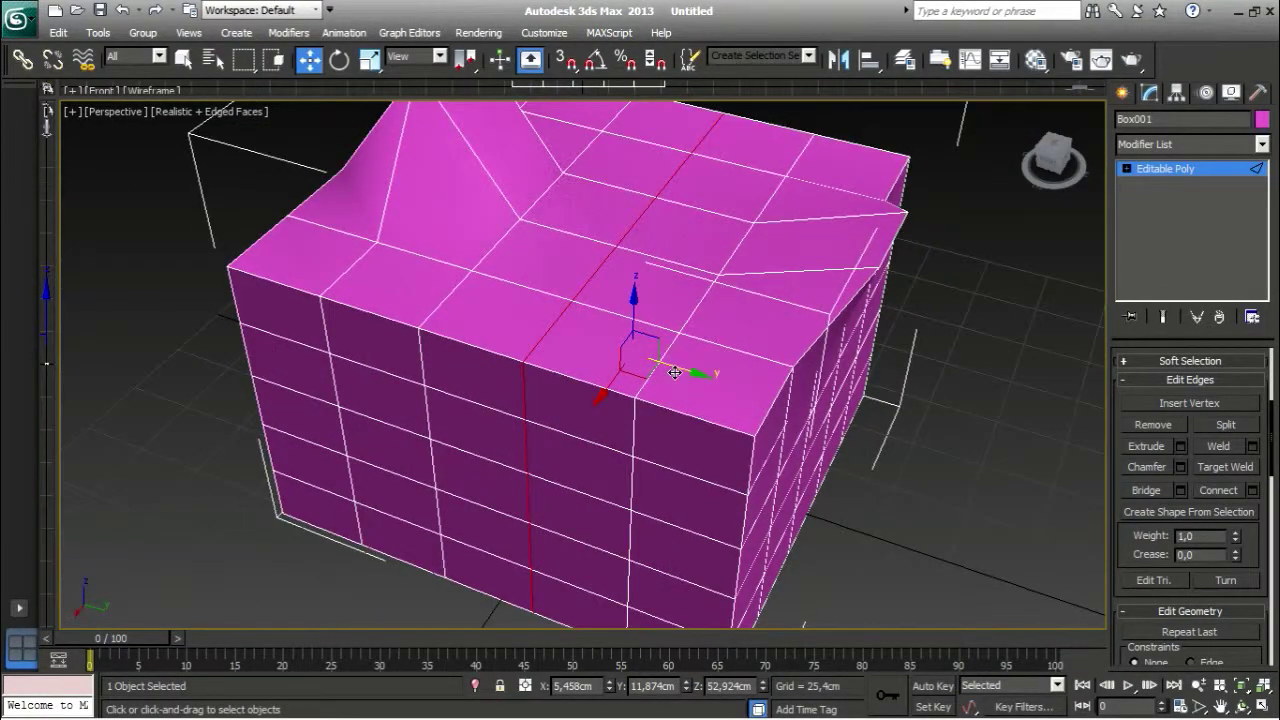
pyautogui.scroll(-3, 676, 372)
pyautogui.scroll(3, 676, 372)
pyautogui.keyDown('alt'); pyautogui.moveTo(676, 372); pyautogui.dragTo(704, 437, button='middle'); pyautogui.keyUp('alt')
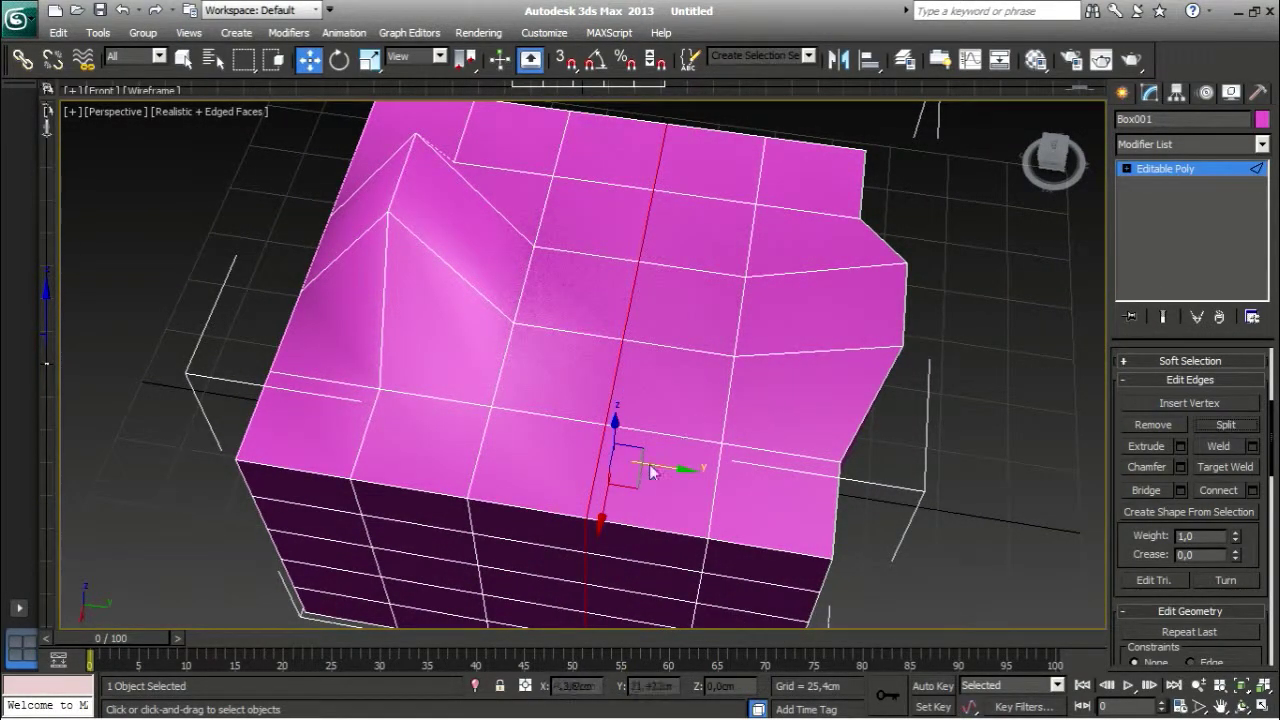
pyautogui.moveTo(686, 466); pyautogui.dragTo(630, 467)
# Step: Shift the split edges slightly more along Y and inspect the gap from both ends of the box
pyautogui.keyDown('alt'); pyautogui.moveTo(750, 465); pyautogui.dragTo(758, 417, button='middle'); pyautogui.keyUp('alt')
pyautogui.keyDown('alt'); pyautogui.moveTo(783, 381); pyautogui.dragTo(758, 459, button='middle'); pyautogui.keyUp('alt')
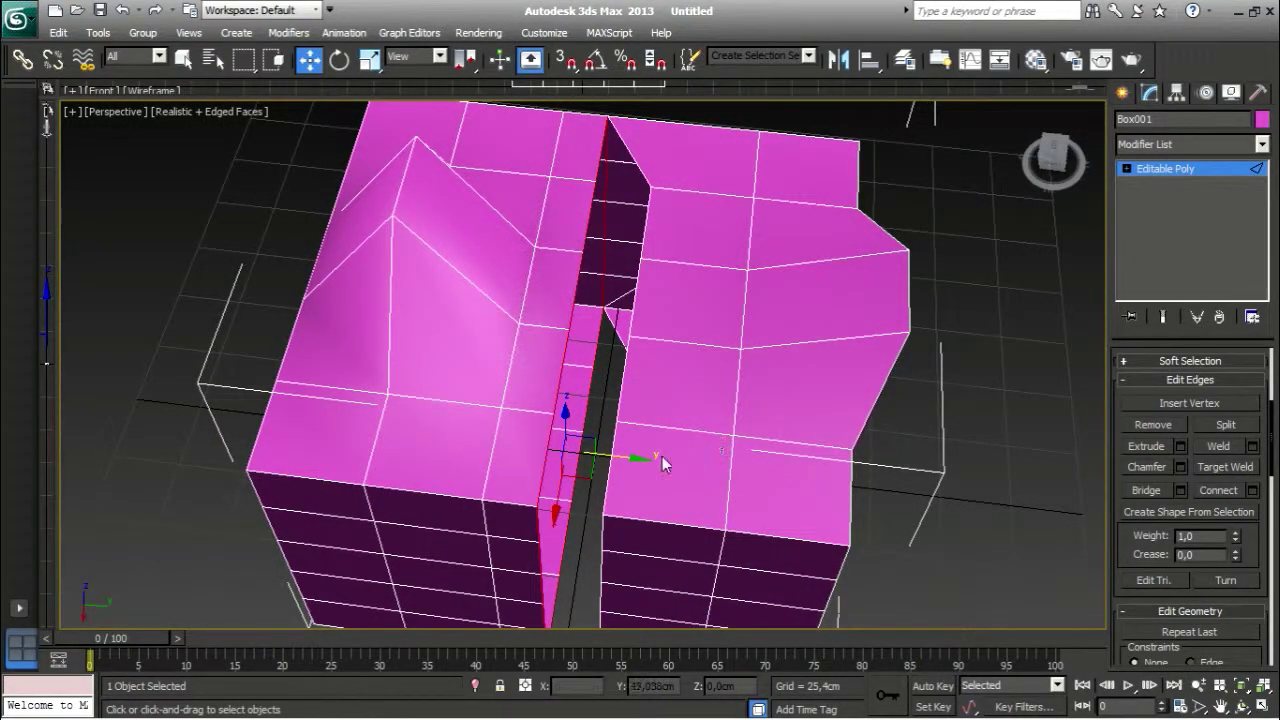
pyautogui.moveTo(641, 457)
pyautogui.mouseDown()
pyautogui.moveTo(680, 463)
pyautogui.moveTo(630, 461)
pyautogui.mouseUp()
pyautogui.keyDown('alt'); pyautogui.moveTo(695, 441); pyautogui.dragTo(1049, 346, button='middle'); pyautogui.keyUp('alt')
pyautogui.moveTo(768, 413)
pyautogui.mouseDown(button='middle')
pyautogui.moveTo(769, 386)
pyautogui.moveTo(771, 425)
pyautogui.mouseUp(button='middle')
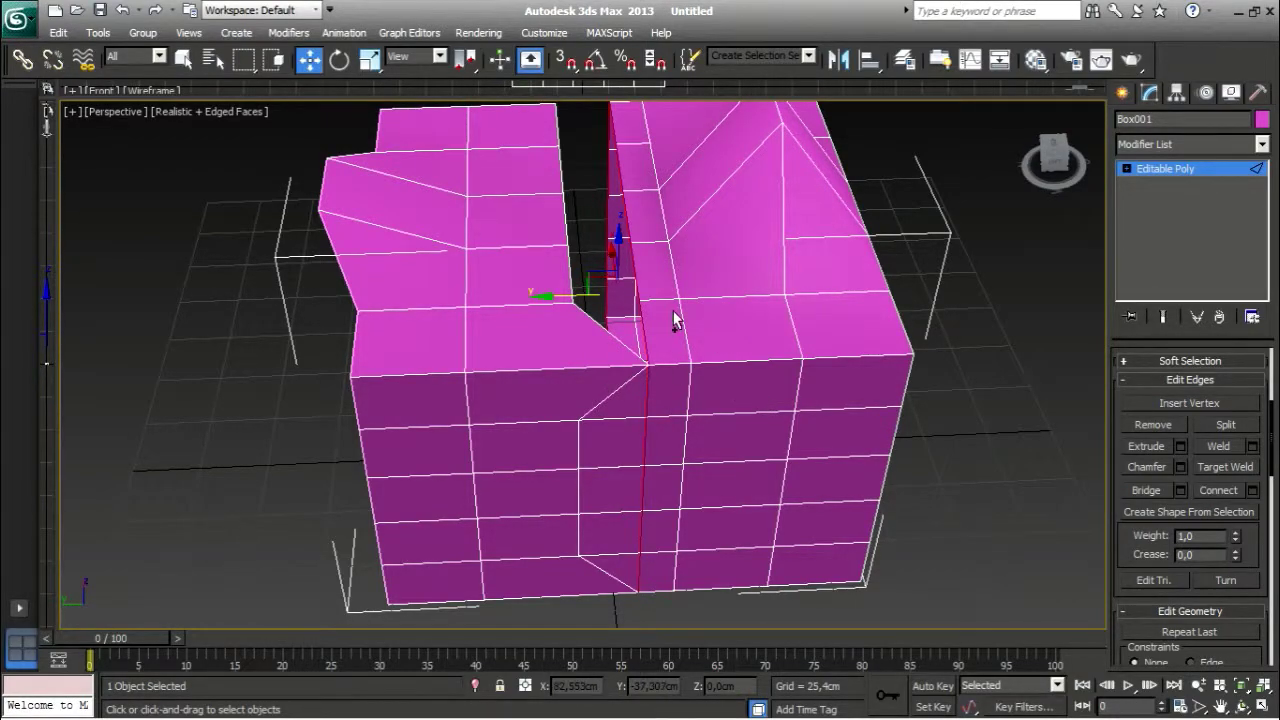
# Step: Undo the moves and the Split of the edge loop, along with its selection
pyautogui.hotkey('ctrl', 'z')
pyautogui.hotkey('ctrl', 'z')
pyautogui.hotkey('ctrl', 'z')
pyautogui.hotkey('ctrl', 'z')
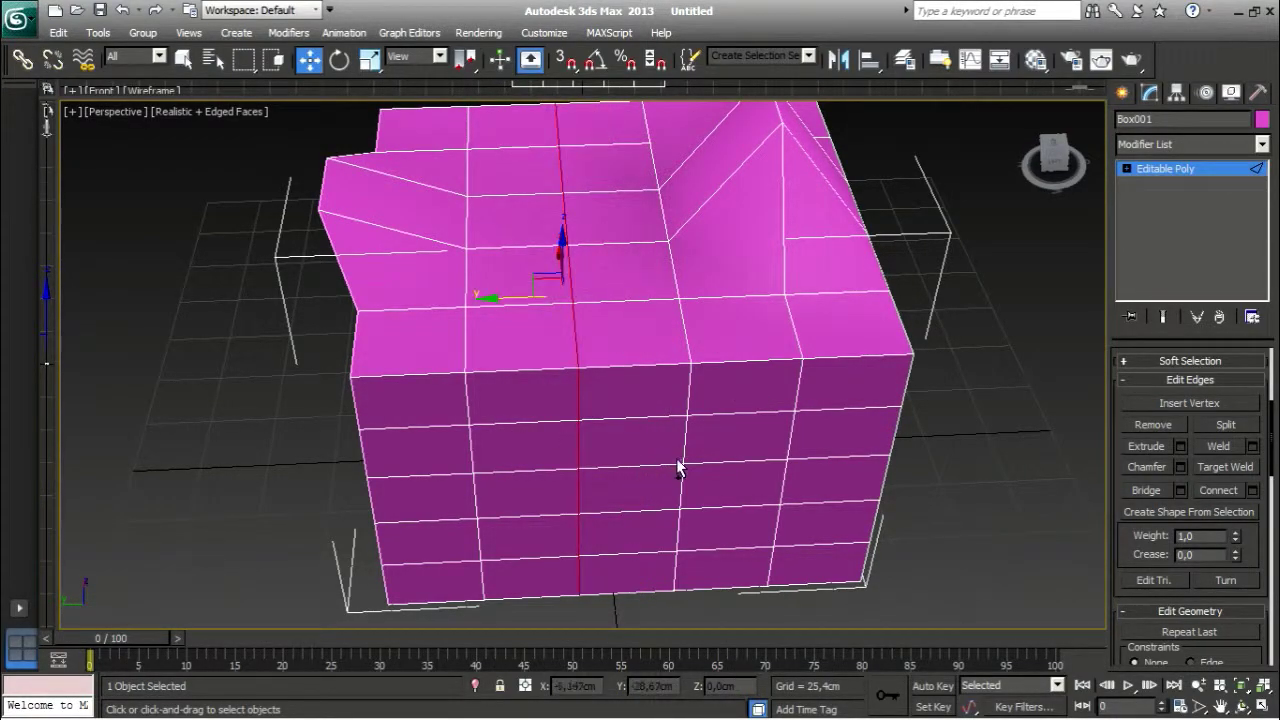
pyautogui.hotkey('ctrl', 'z')
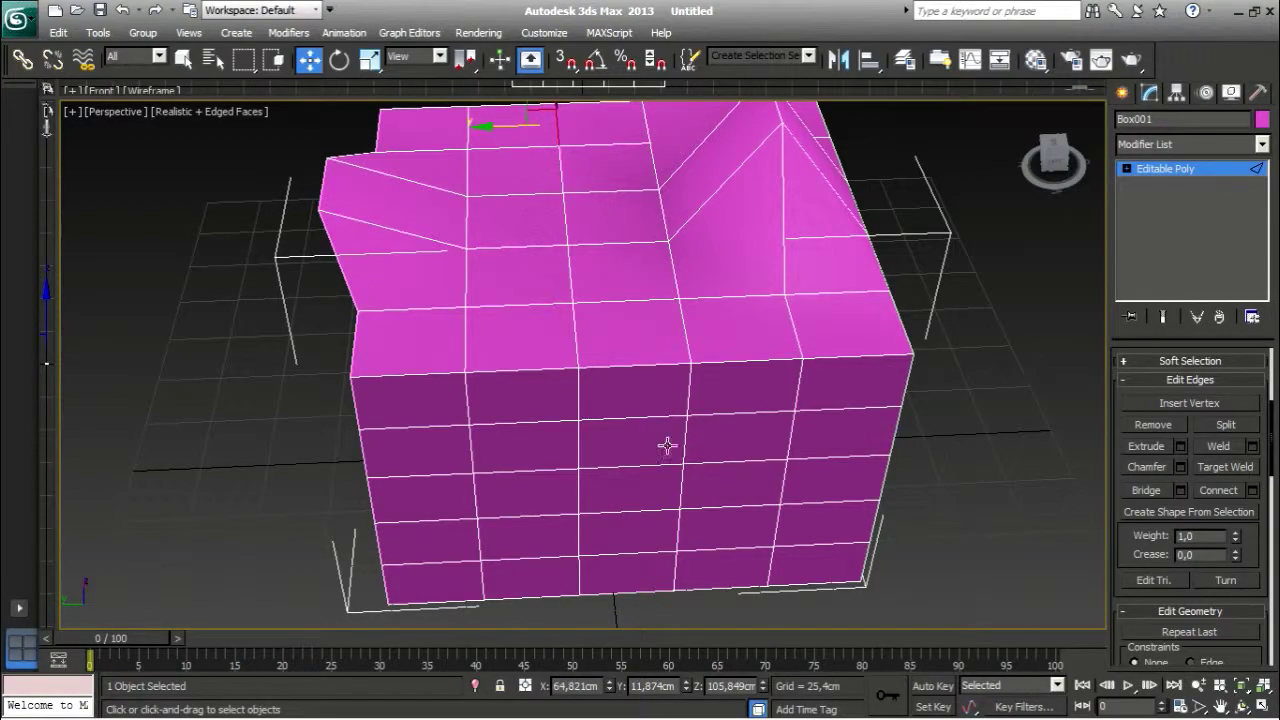
# Step: Undo the outward and upward moves of the middle rim edge
pyautogui.moveTo(667, 446); pyautogui.dragTo(752, 502, button='middle')
pyautogui.hotkey('ctrl', 'z')
pyautogui.hotkey('ctrl', 'z')
pyautogui.hotkey('ctrl', 'z')
pyautogui.hotkey('ctrl', 'z')
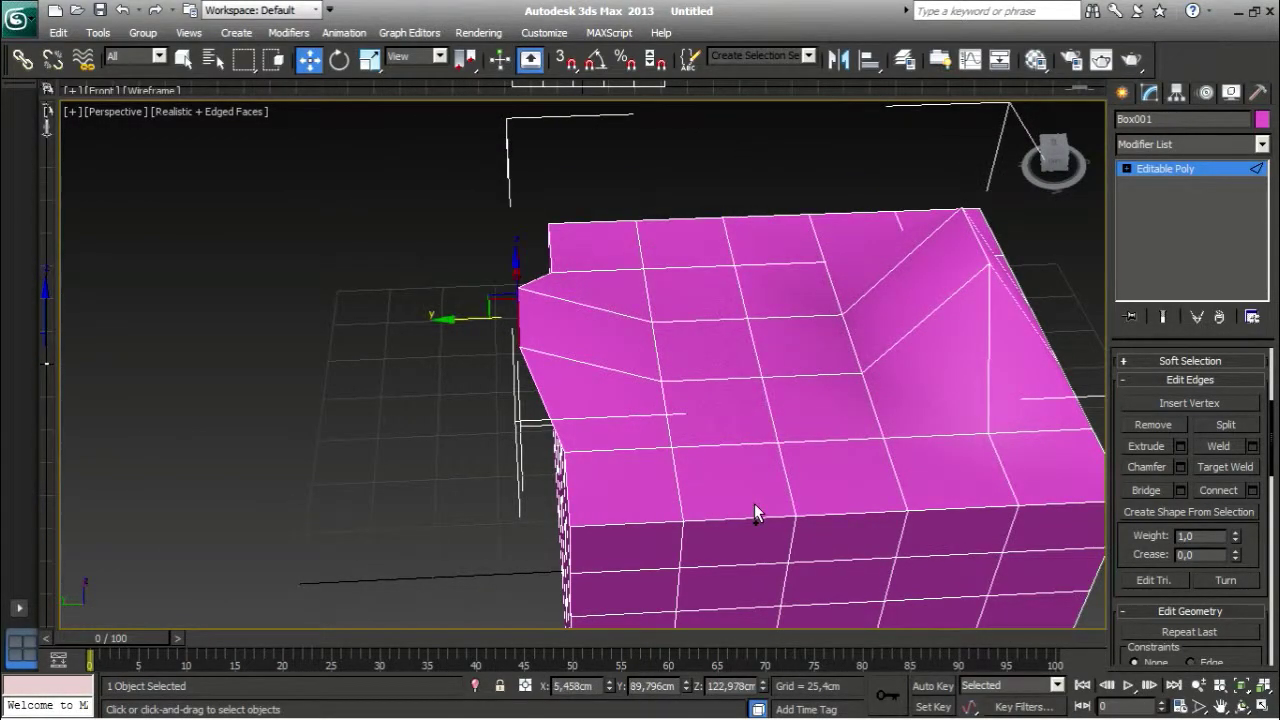
pyautogui.hotkey('ctrl', 'z')
# Step: Select the edge at the centre of the top face and raise it to Z about 152.52 cm as a second ridge
pyautogui.keyDown('alt'); pyautogui.moveTo(736, 449); pyautogui.dragTo(845, 452, button='middle'); pyautogui.keyUp('alt')
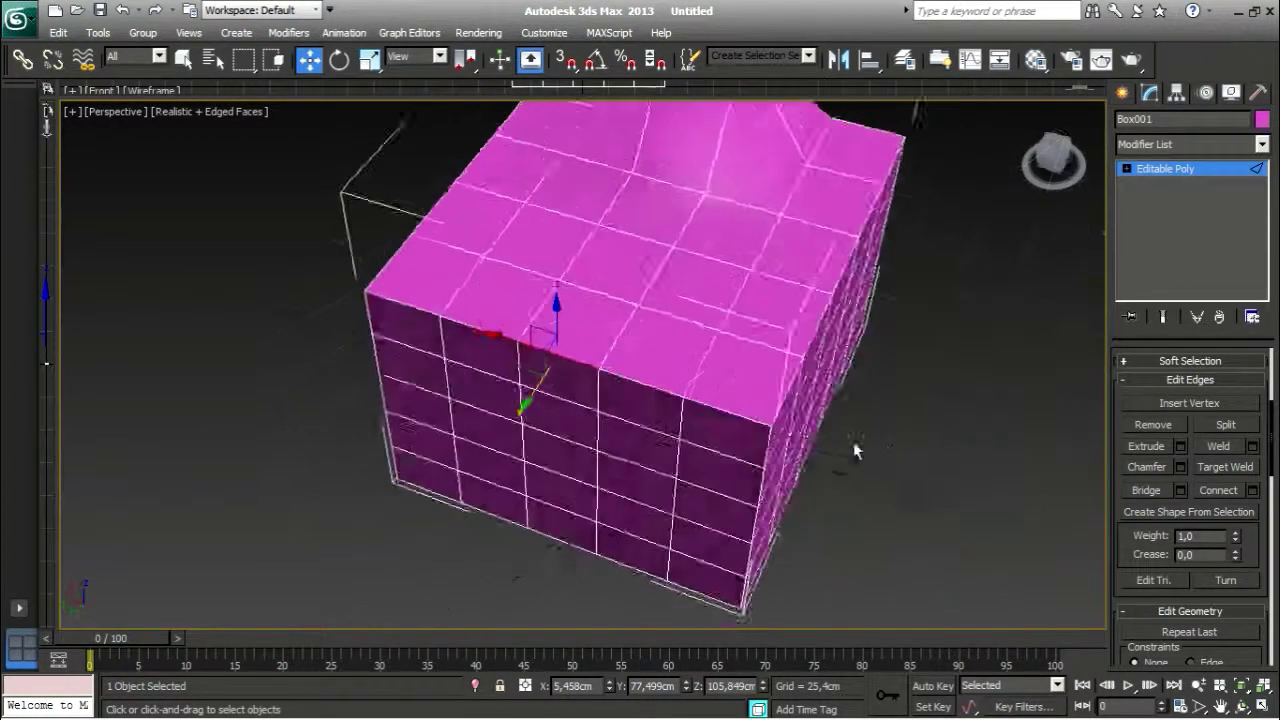
pyautogui.keyDown('alt'); pyautogui.moveTo(791, 349); pyautogui.dragTo(916, 494, button='middle'); pyautogui.keyUp('alt')
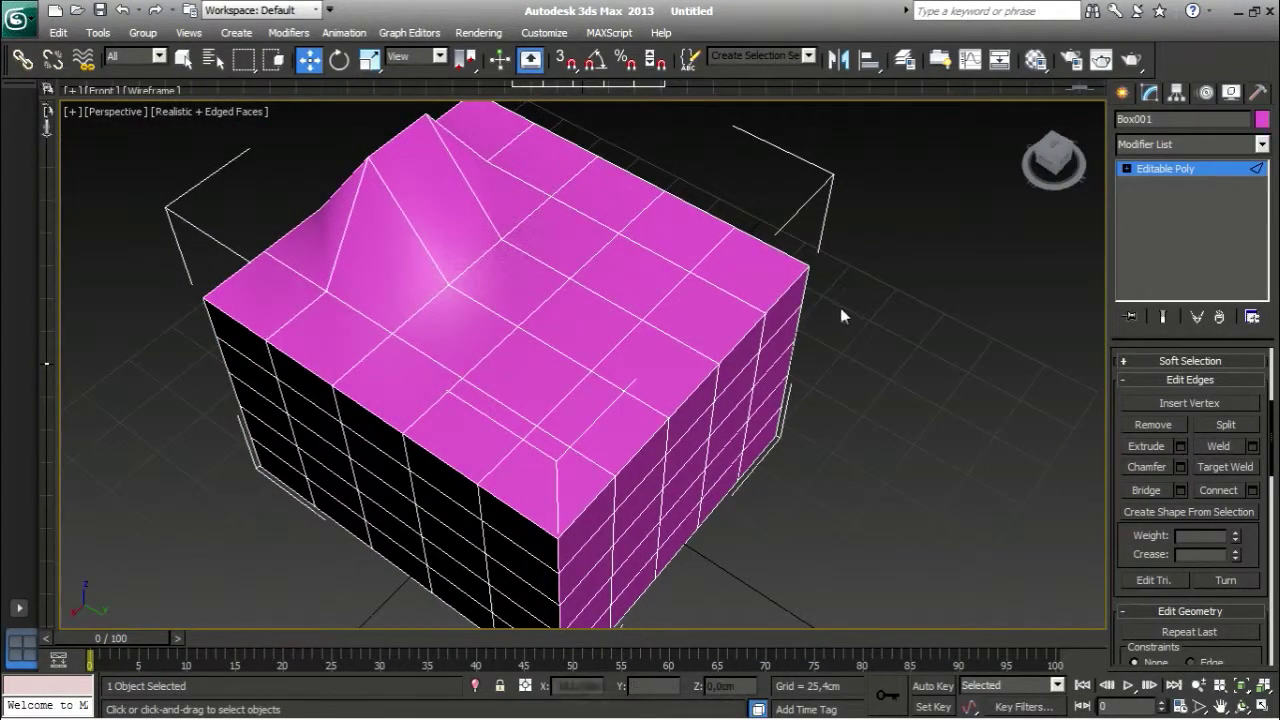
pyautogui.moveTo(486, 274); pyautogui.dragTo(606, 380, button='middle')
pyautogui.scroll(3, 606, 380)
pyautogui.moveTo(680, 409); pyautogui.dragTo(671, 372, button='middle')
pyautogui.click(730, 407)
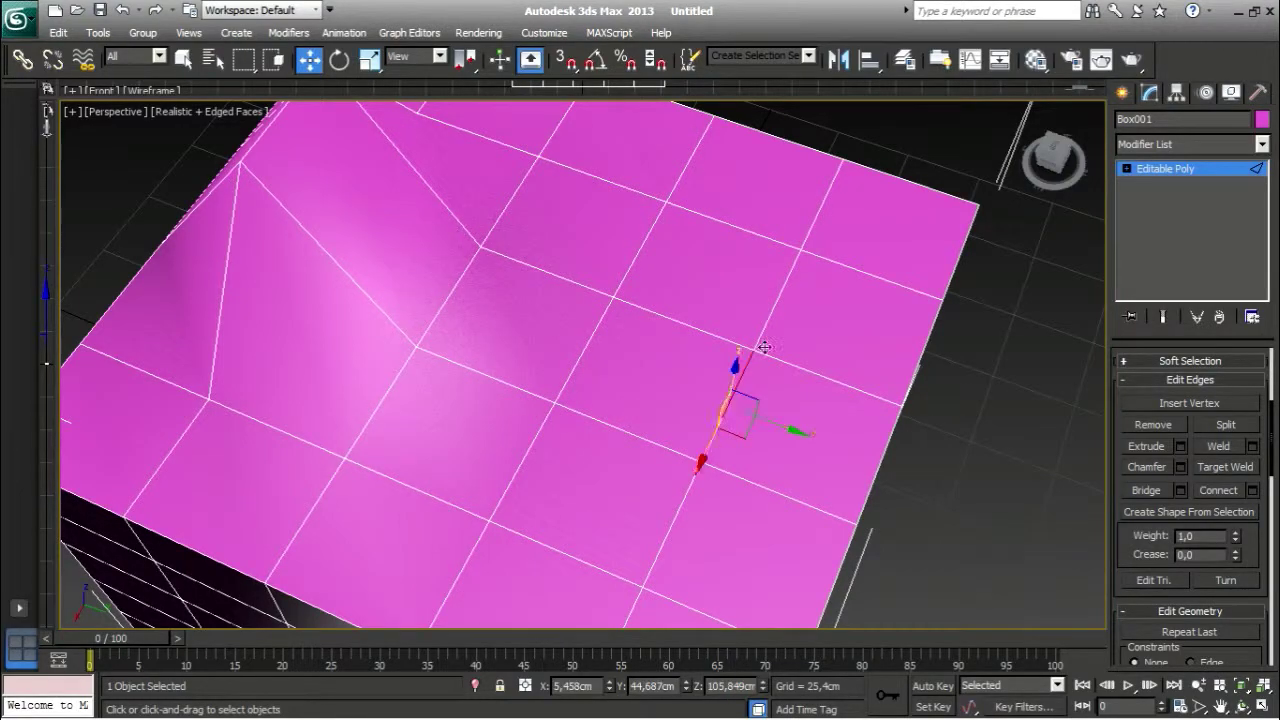
pyautogui.scroll(-3, 740, 362)
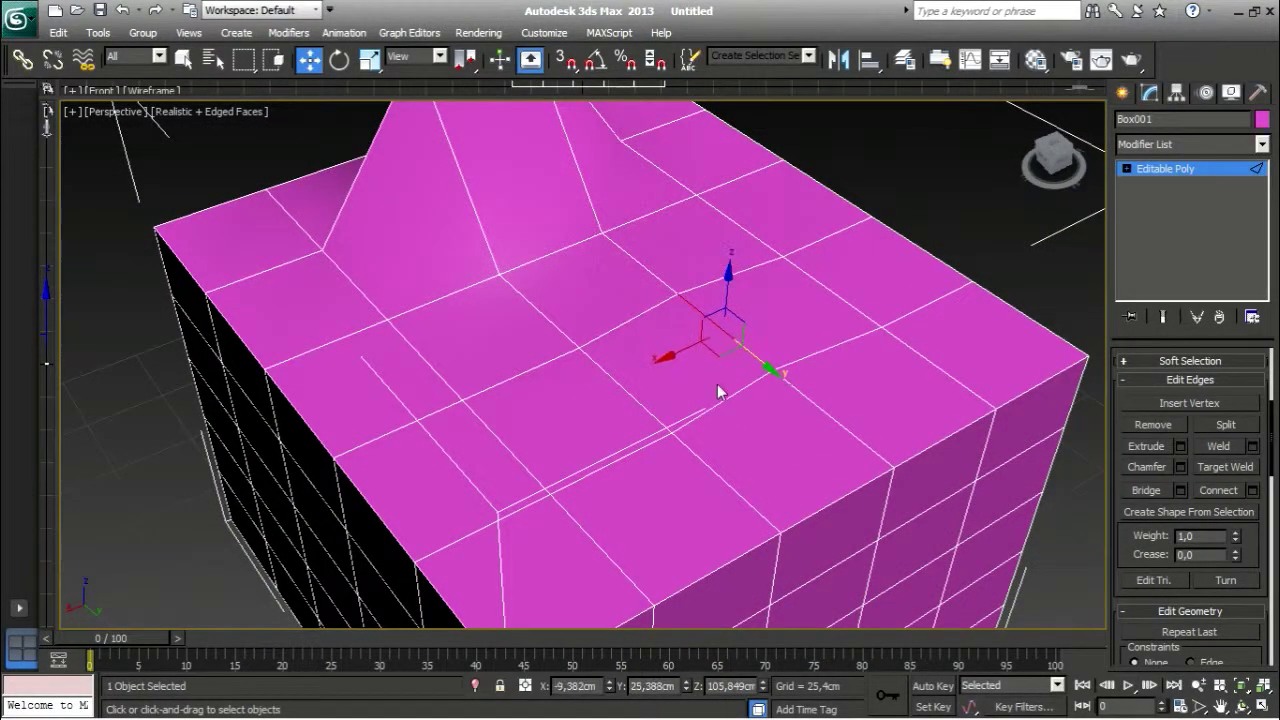
pyautogui.click(645, 318)
pyautogui.keyDown('alt'); pyautogui.moveTo(743, 288); pyautogui.dragTo(742, 385, button='middle'); pyautogui.keyUp('alt')
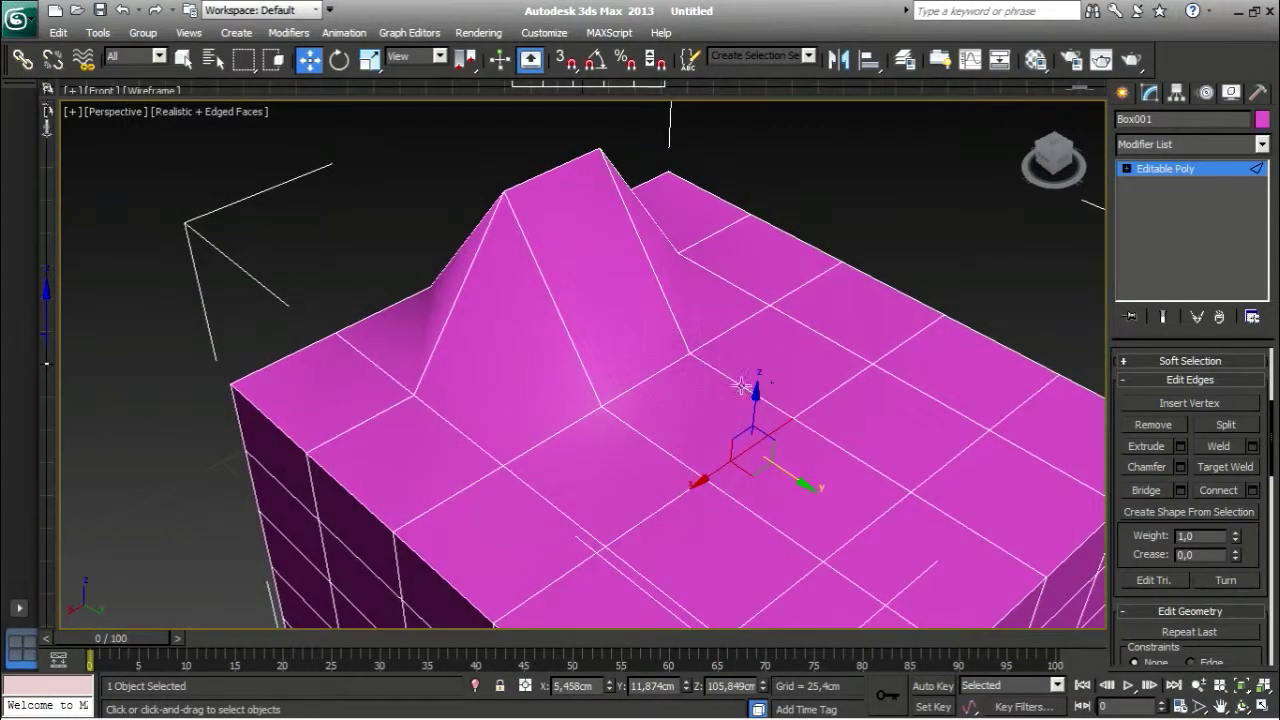
pyautogui.moveTo(757, 399); pyautogui.dragTo(797, 233)
# Step: Select the top edges of both ridges and try the Bridge settings on them, then cancel
pyautogui.keyDown('alt'); pyautogui.moveTo(540, 470); pyautogui.dragTo(678, 376, button='middle'); pyautogui.keyUp('alt')
pyautogui.click(651, 388)
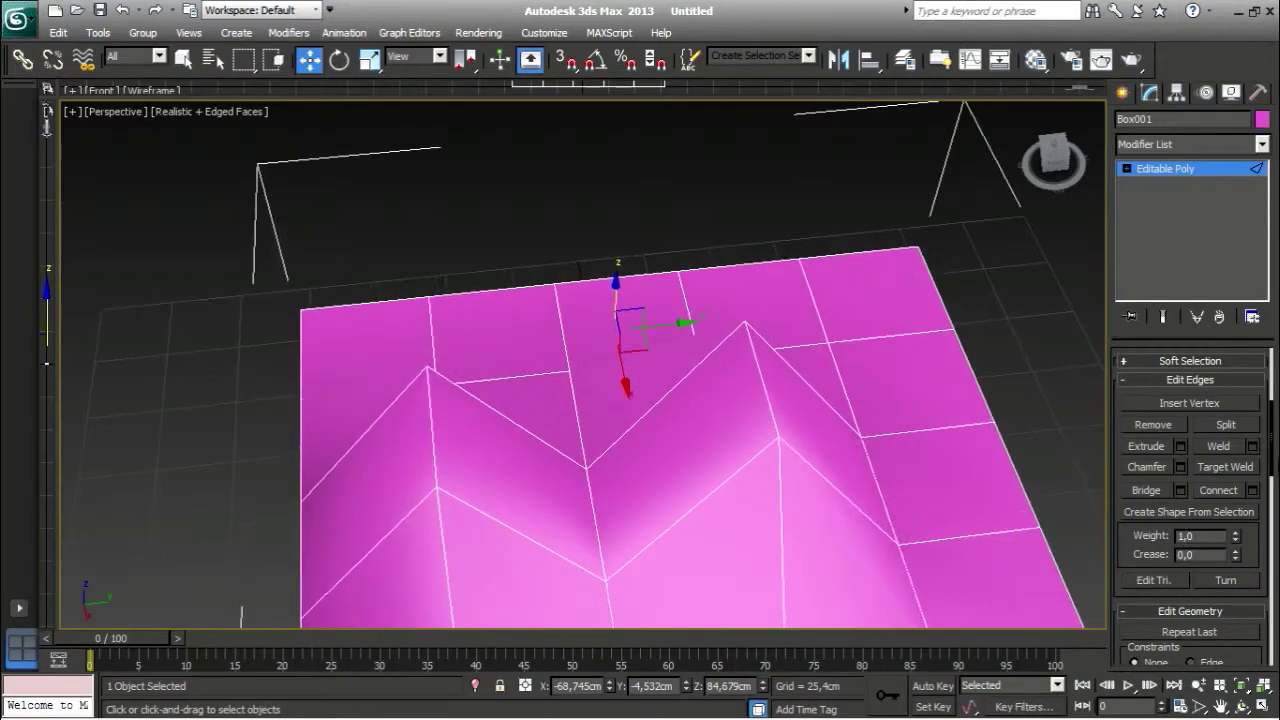
pyautogui.moveTo(1272, 444)
pyautogui.mouseDown()
pyautogui.moveTo(1274, 383)
pyautogui.moveTo(1274, 432)
pyautogui.mouseUp()
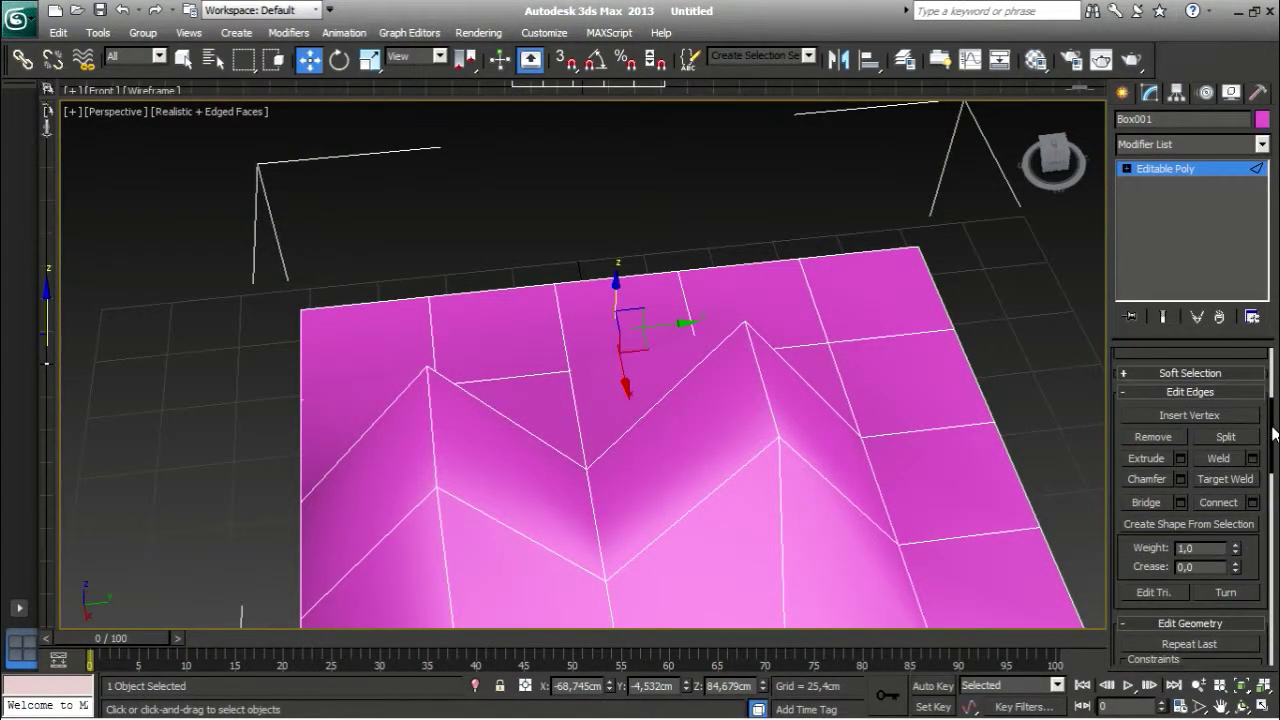
pyautogui.click(779, 406)
pyautogui.click(772, 402)
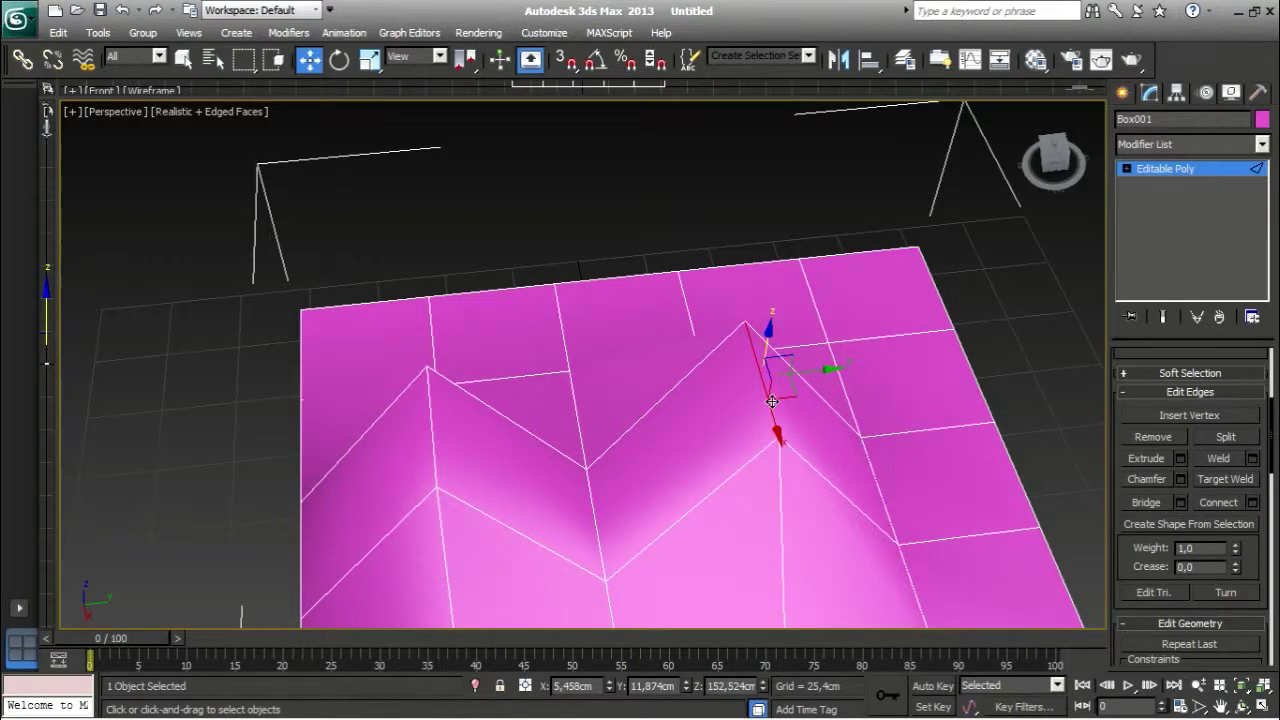
pyautogui.keyDown('ctrl'); pyautogui.click(428, 428); pyautogui.keyUp('ctrl')
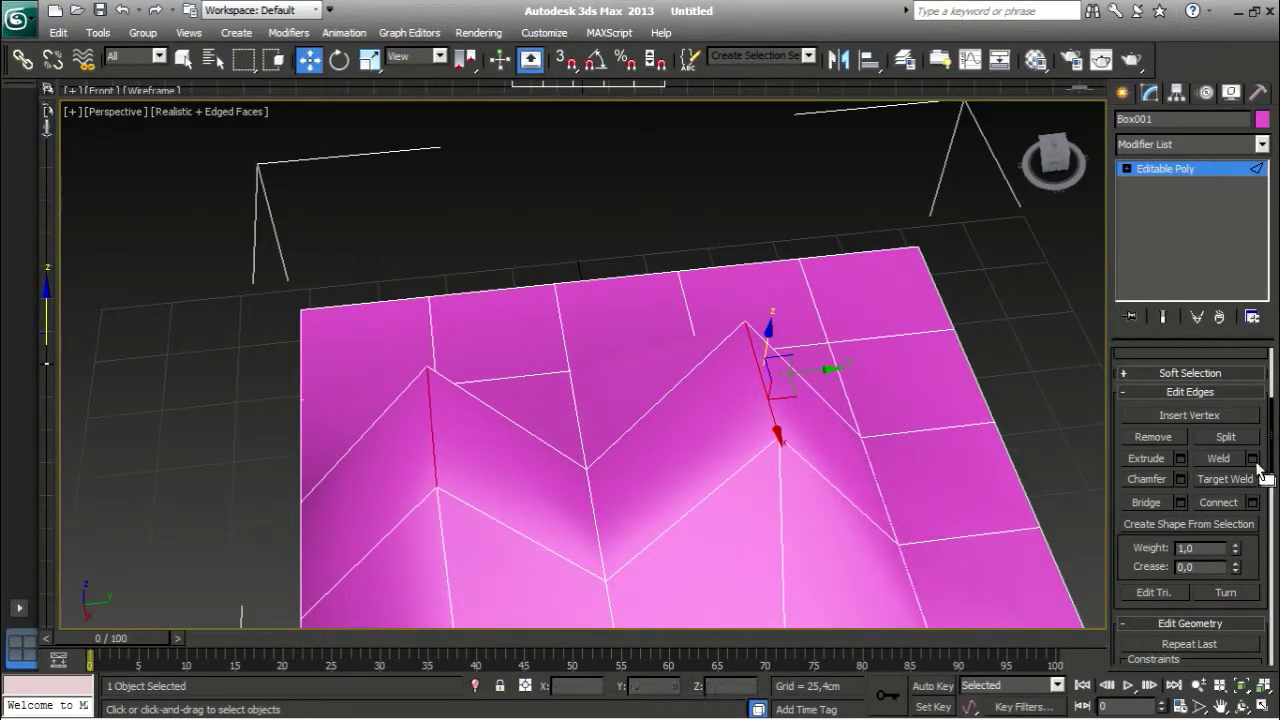
pyautogui.click(1180, 502)
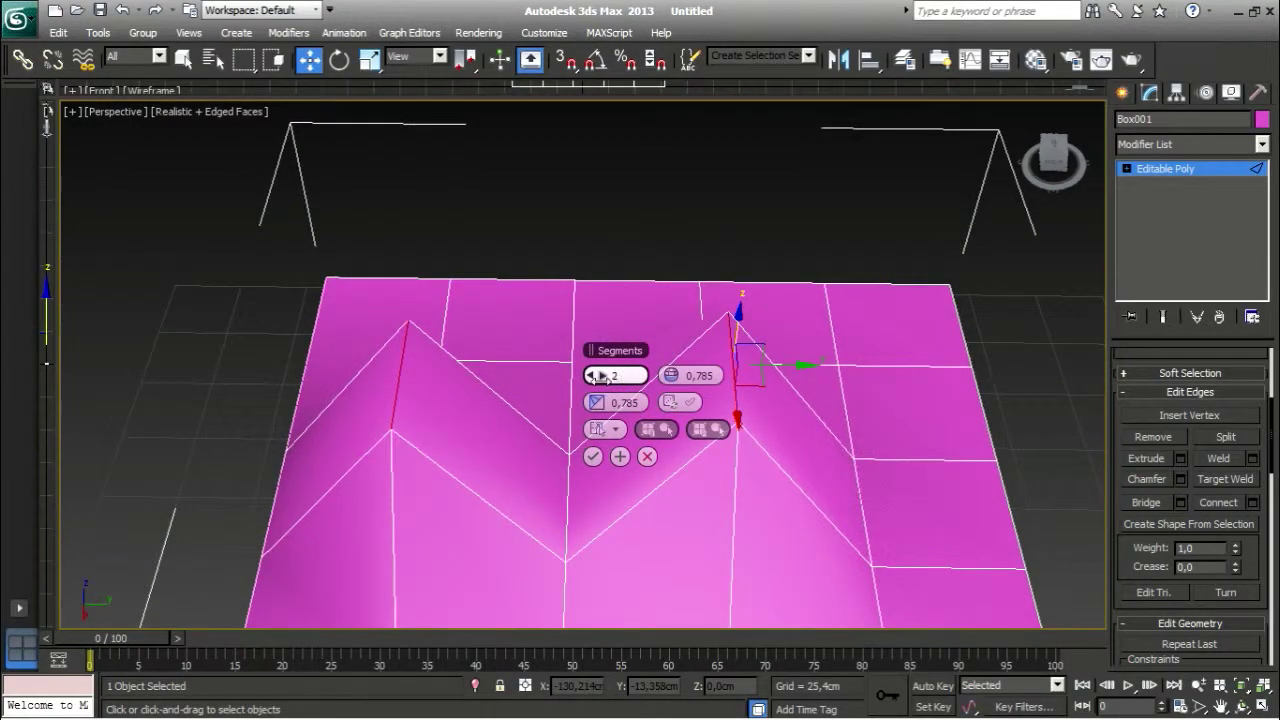
pyautogui.click(647, 456)
# Step: Select the two sloping polygons forming the valley between the two ridges and delete them
pyautogui.keyDown('alt'); pyautogui.moveTo(663, 451); pyautogui.dragTo(713, 468, button='middle'); pyautogui.keyUp('alt')
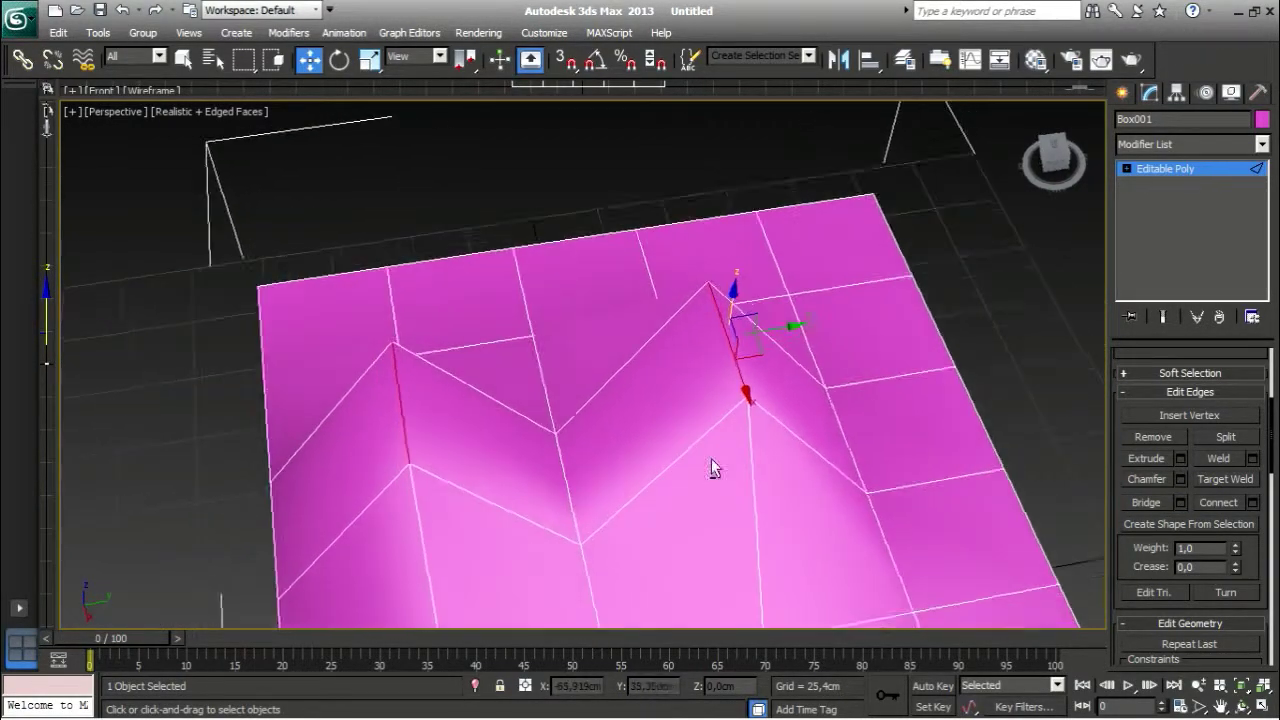
pyautogui.scroll(5, 1212, 420)
pyautogui.click(1209, 381)
pyautogui.click(656, 378)
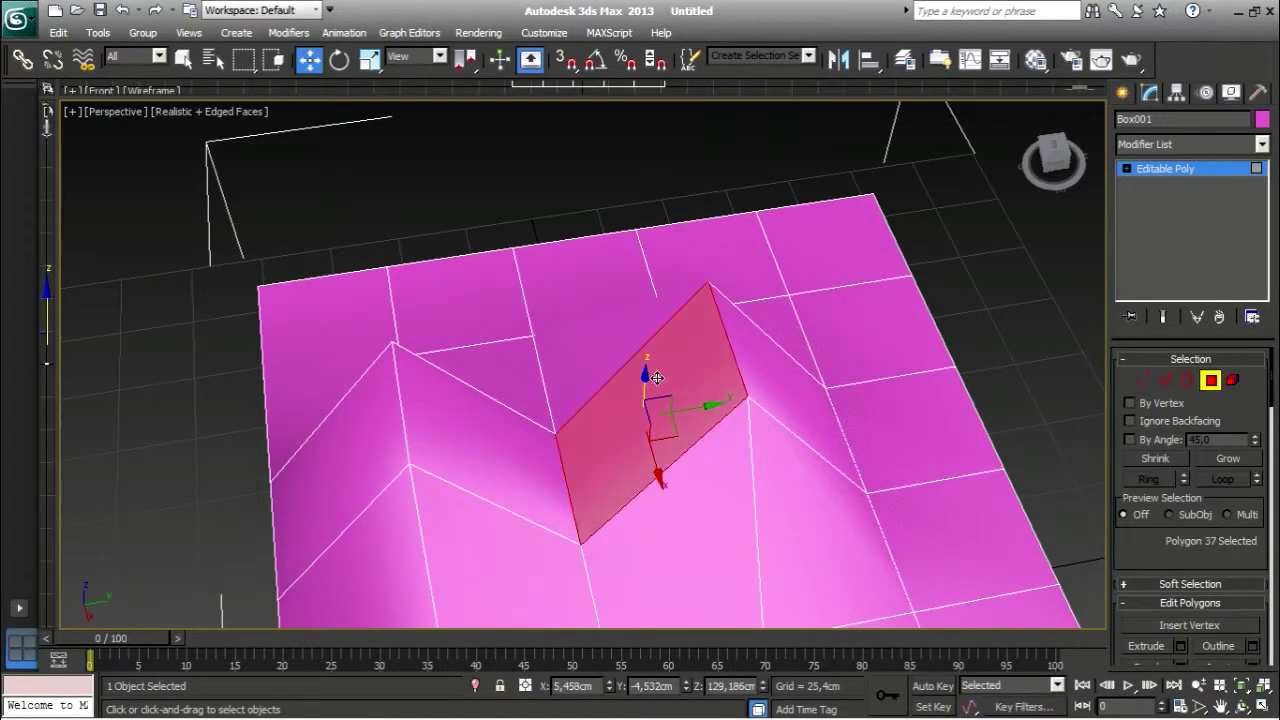
pyautogui.keyDown('ctrl'); pyautogui.click(506, 428); pyautogui.keyUp('ctrl')
pyautogui.keyDown('alt'); pyautogui.moveTo(509, 434); pyautogui.dragTo(549, 450, button='middle'); pyautogui.keyUp('alt')
pyautogui.press('Delete')
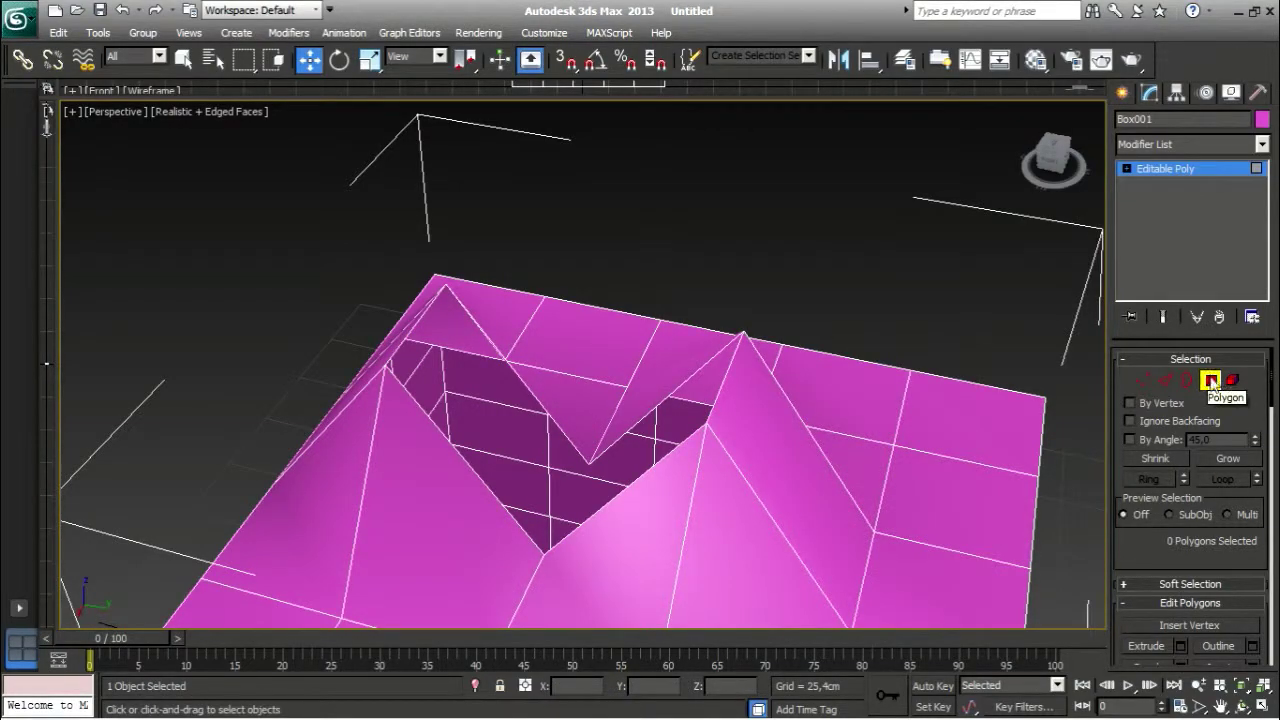
# Step: Bridge the top edges of both ridges across the gap with 3 segments
pyautogui.click(1166, 381)
pyautogui.click(722, 385)
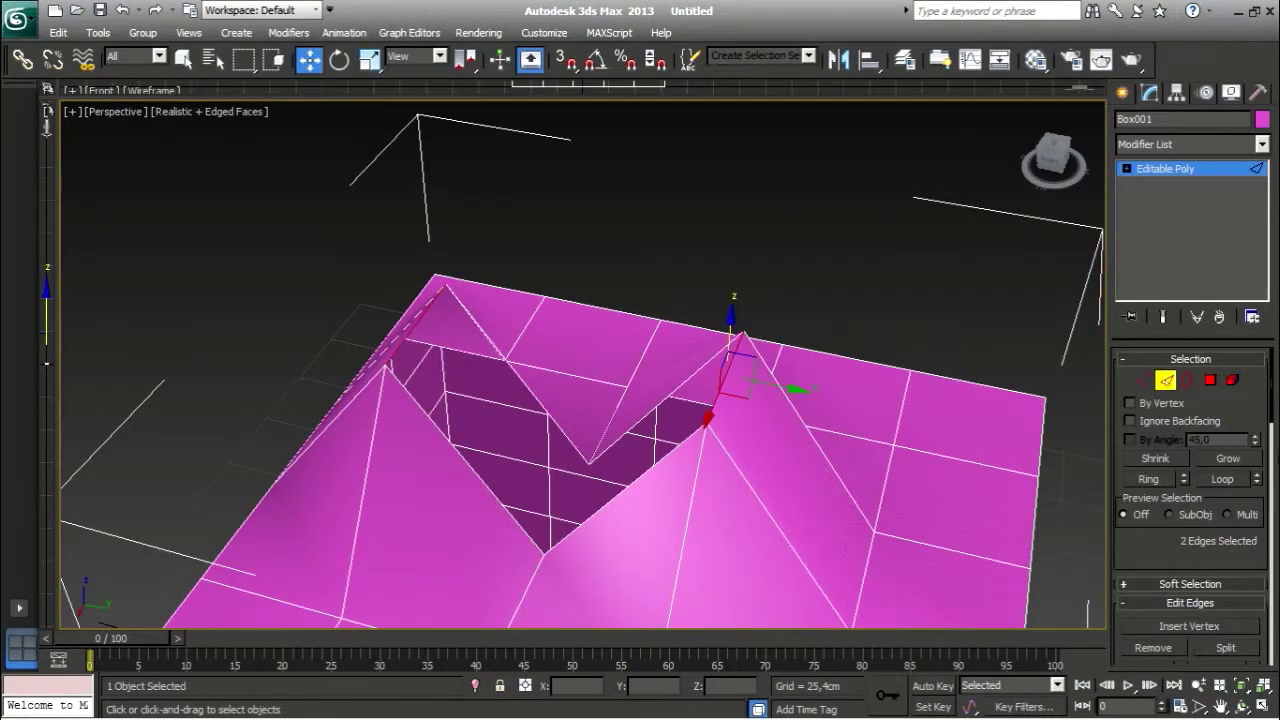
pyautogui.moveTo(758, 405)
pyautogui.keyDown('alt'); pyautogui.mouseDown(button='middle')
pyautogui.moveTo(763, 428)
pyautogui.moveTo(775, 415)
pyautogui.mouseUp(button='middle'); pyautogui.keyUp('alt')
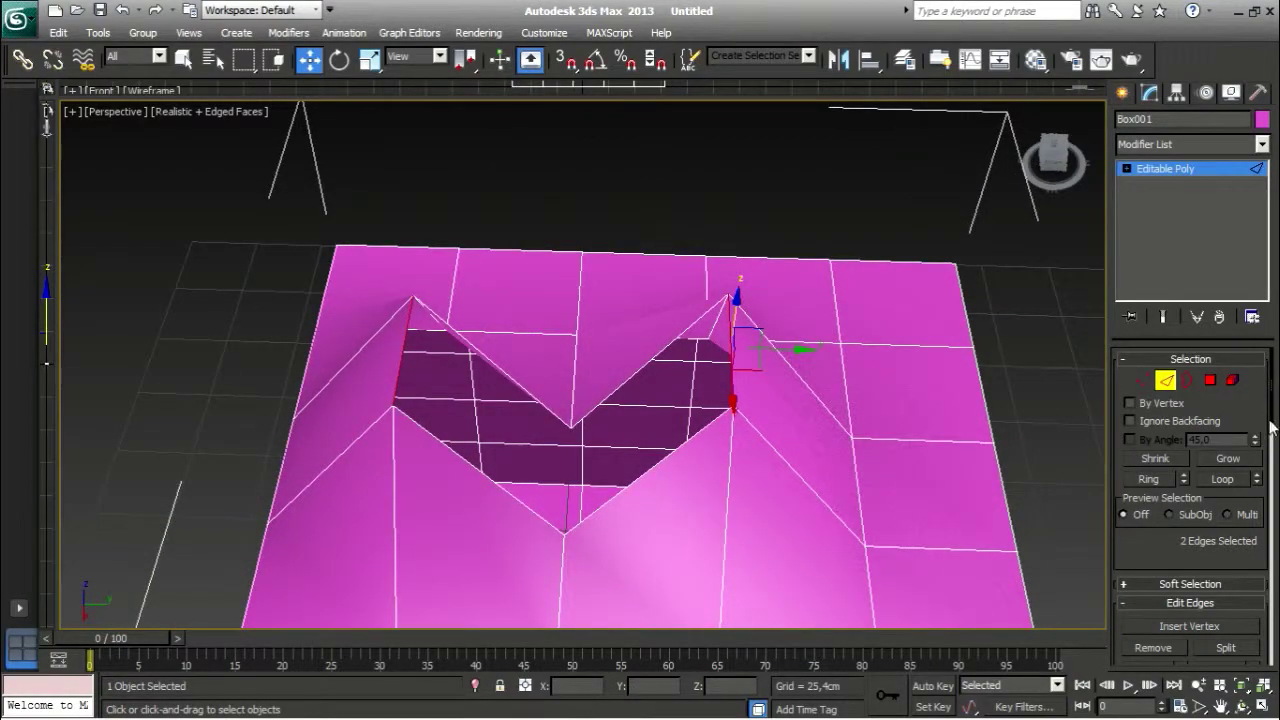
pyautogui.moveTo(1273, 420); pyautogui.dragTo(1273, 478)
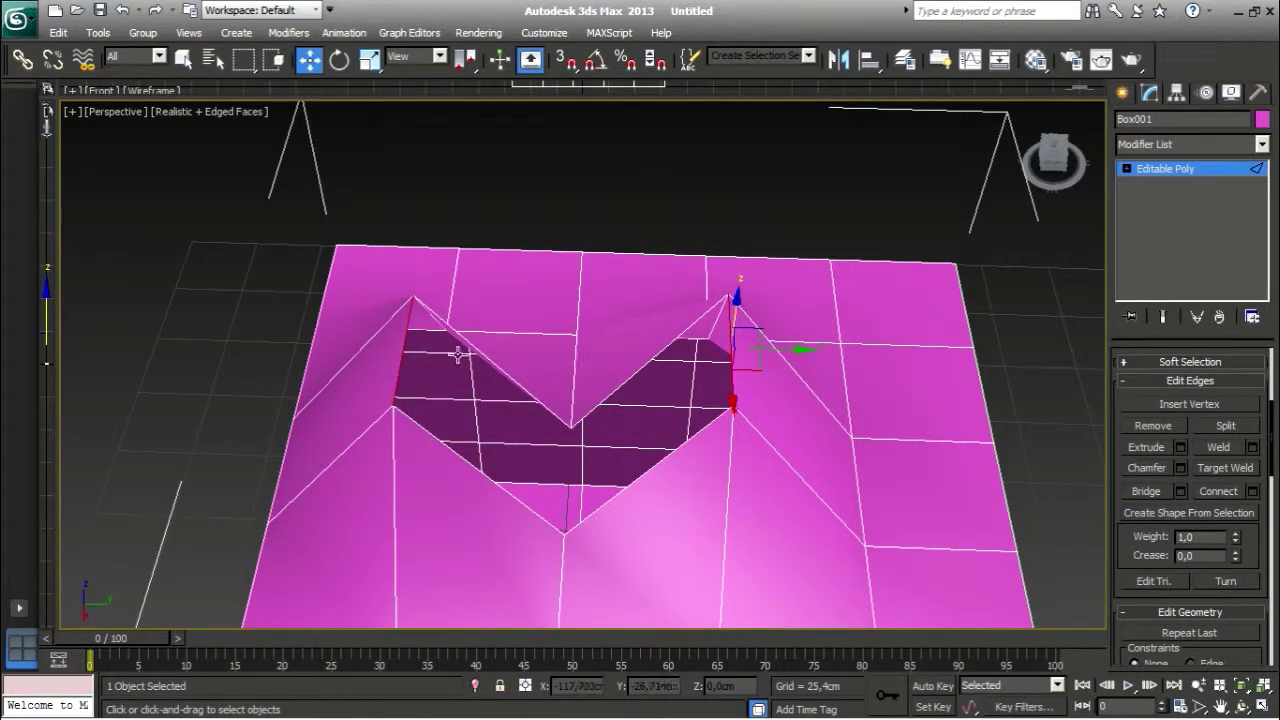
pyautogui.click(1181, 491)
pyautogui.keyDown('alt'); pyautogui.moveTo(950, 500); pyautogui.dragTo(955, 422, button='middle'); pyautogui.keyUp('alt')
pyautogui.keyDown('alt'); pyautogui.moveTo(422, 408); pyautogui.dragTo(352, 502, button='middle'); pyautogui.keyUp('alt')
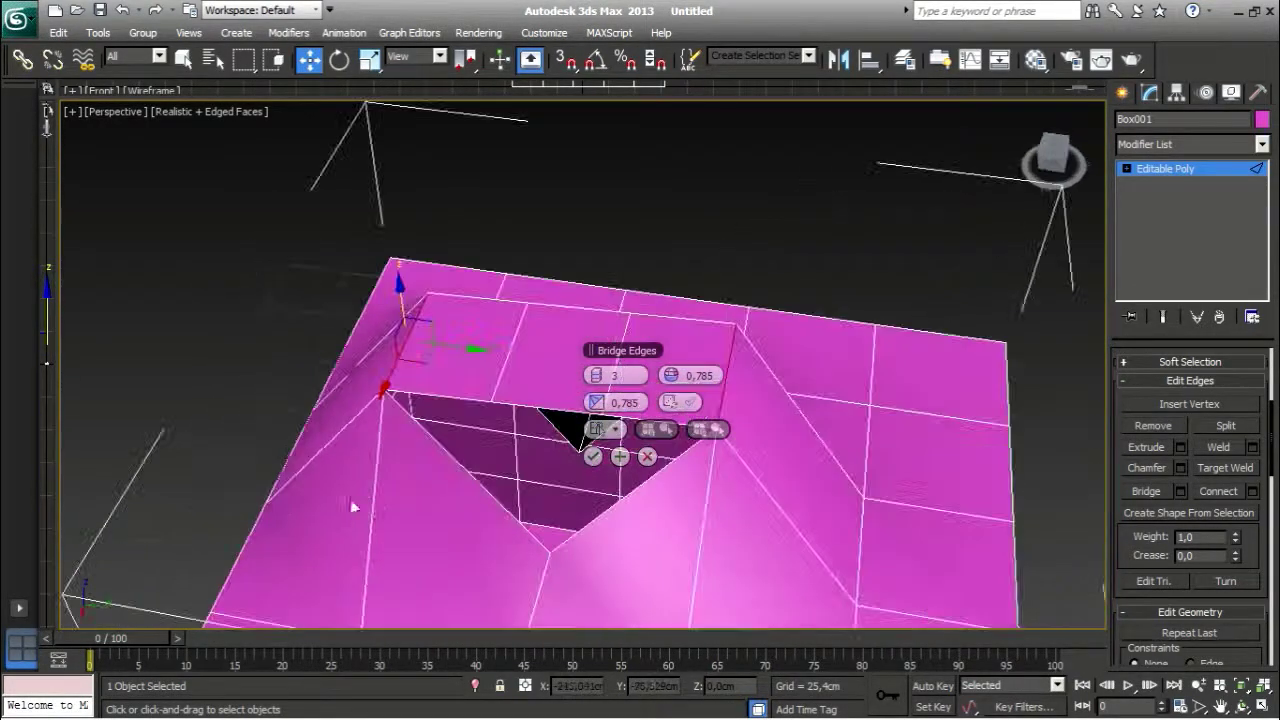
pyautogui.keyDown('alt'); pyautogui.moveTo(838, 384); pyautogui.dragTo(963, 372, button='middle'); pyautogui.keyUp('alt')
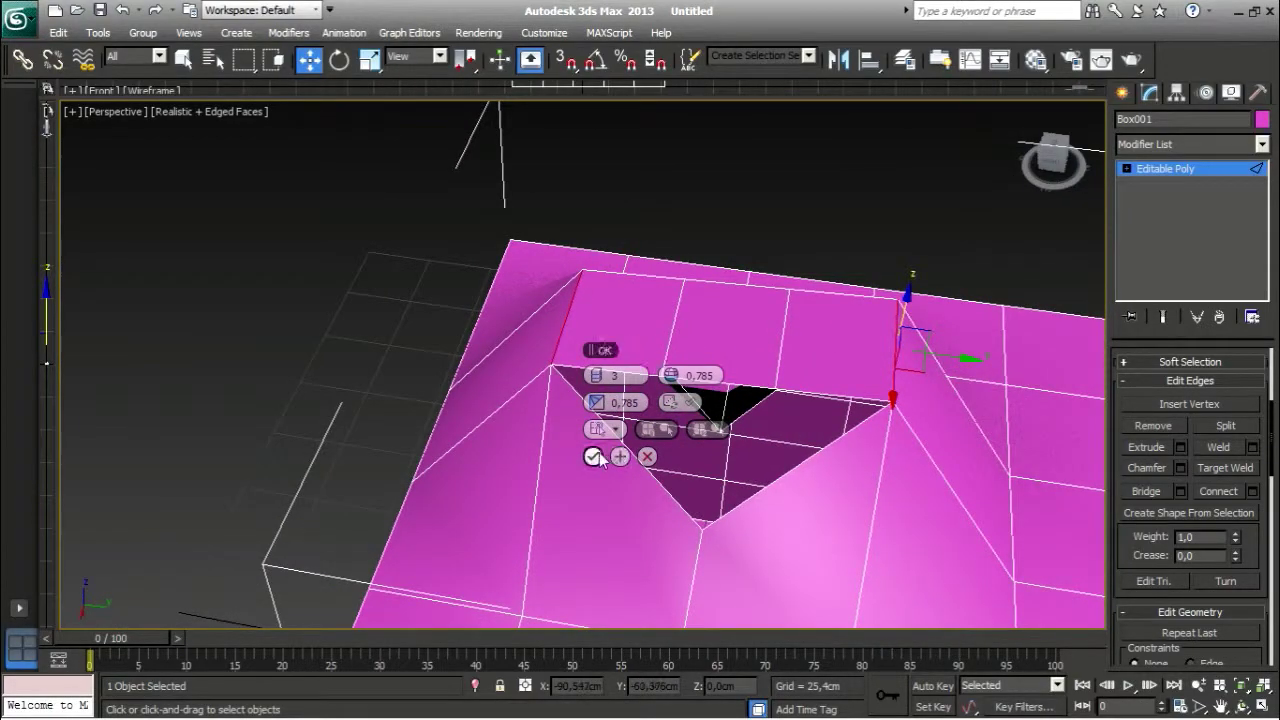
pyautogui.keyDown('alt'); pyautogui.moveTo(686, 479); pyautogui.dragTo(660, 465, button='middle'); pyautogui.keyUp('alt')
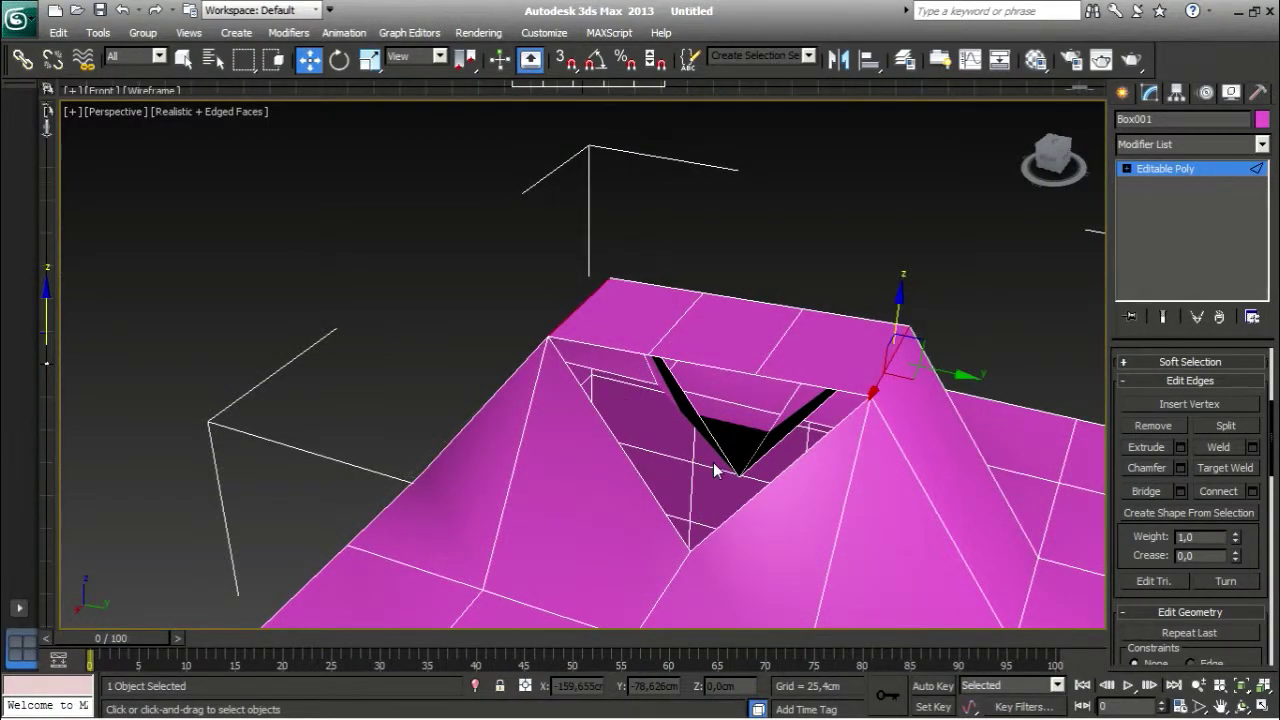
# Step: Undo the bridge, the polygon deletion and the raising of the second ridge, and clear the selection
pyautogui.hotkey('ctrl', 'z')
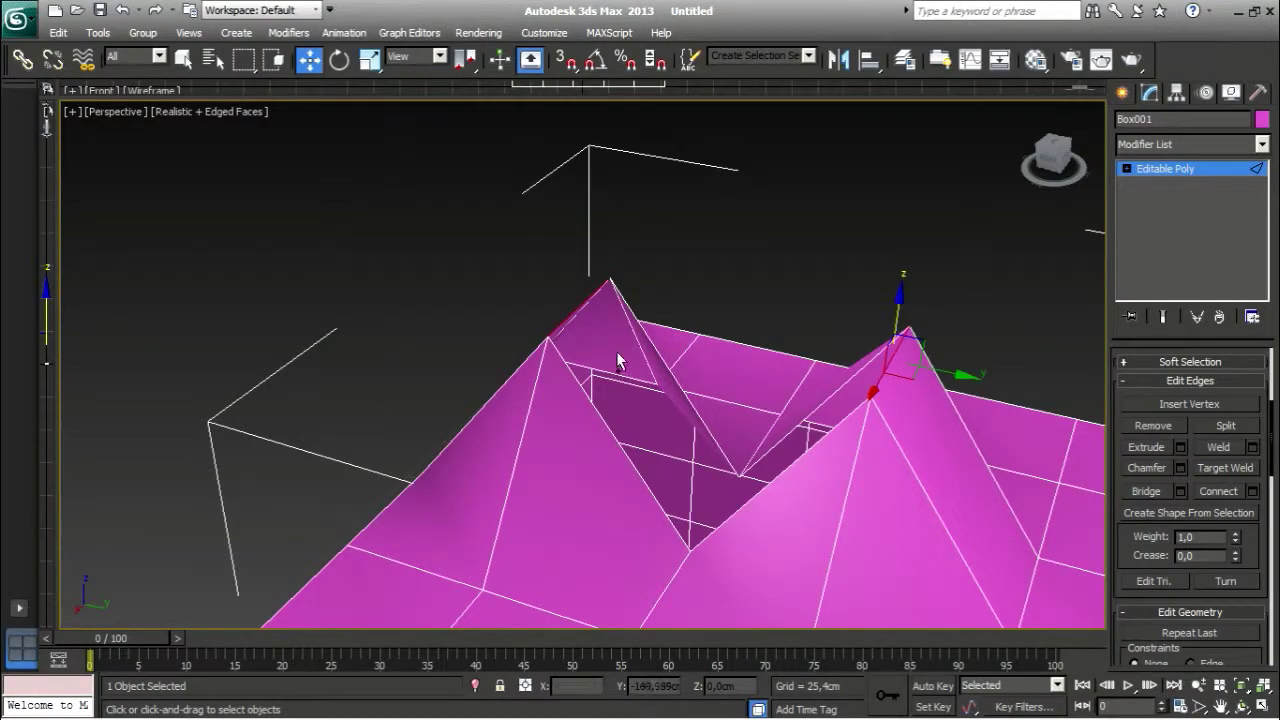
pyautogui.hotkey('ctrl', 'y')
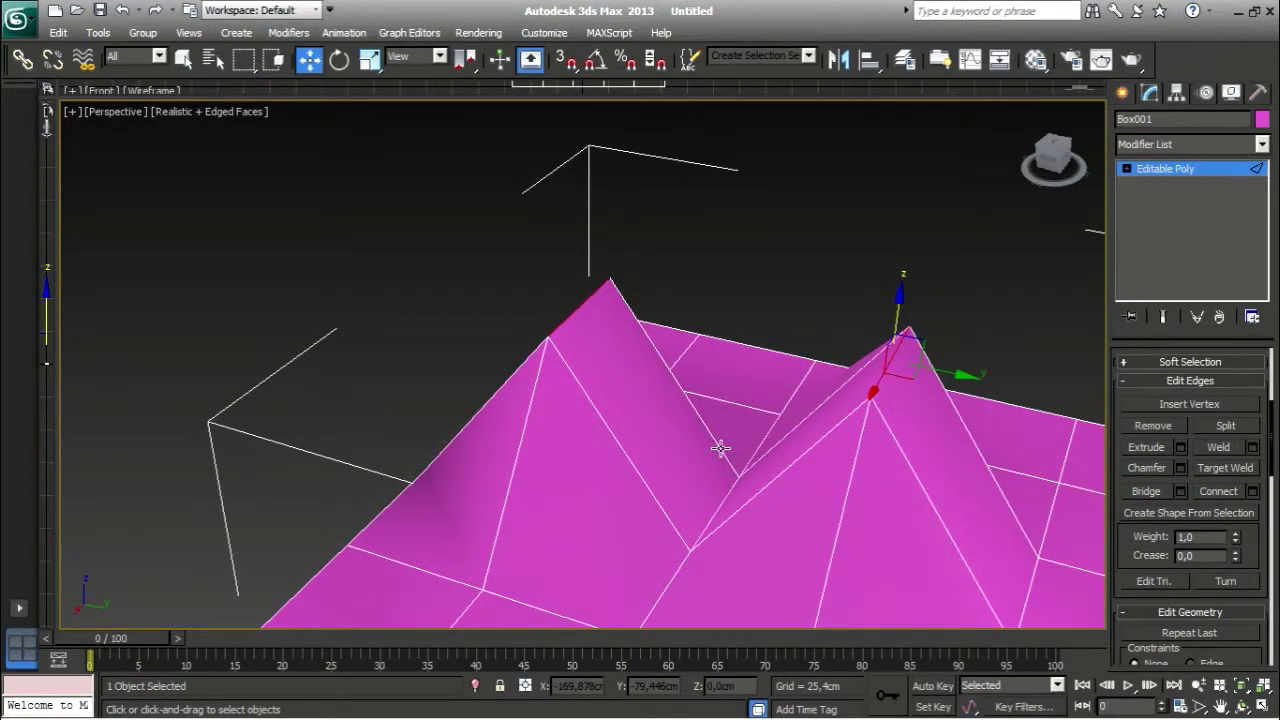
pyautogui.scroll(-6, 720, 448)
pyautogui.scroll(3, 640, 400)
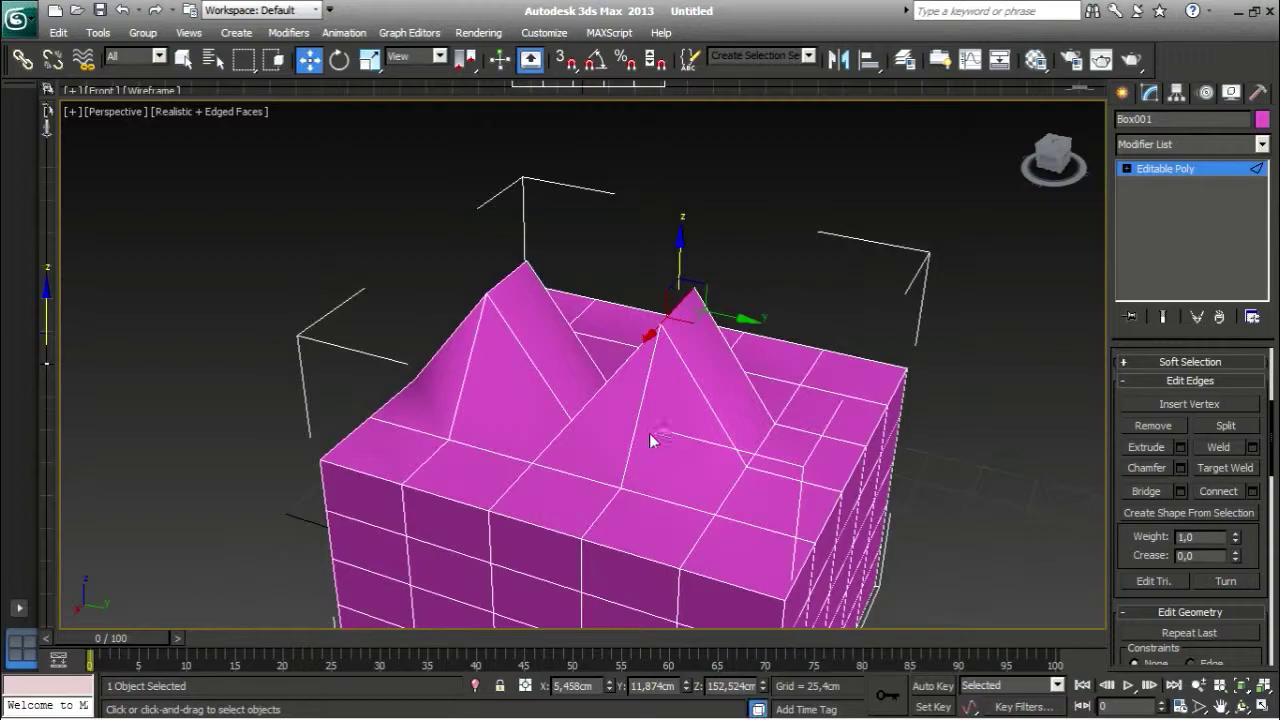
pyautogui.hotkey('ctrl', 'z')
pyautogui.keyDown('alt'); pyautogui.moveTo(886, 462); pyautogui.dragTo(920, 453, button='middle'); pyautogui.keyUp('alt')
pyautogui.click(920, 453)
pyautogui.scroll(3, 892, 446)
pyautogui.scroll(-3, 849, 405)
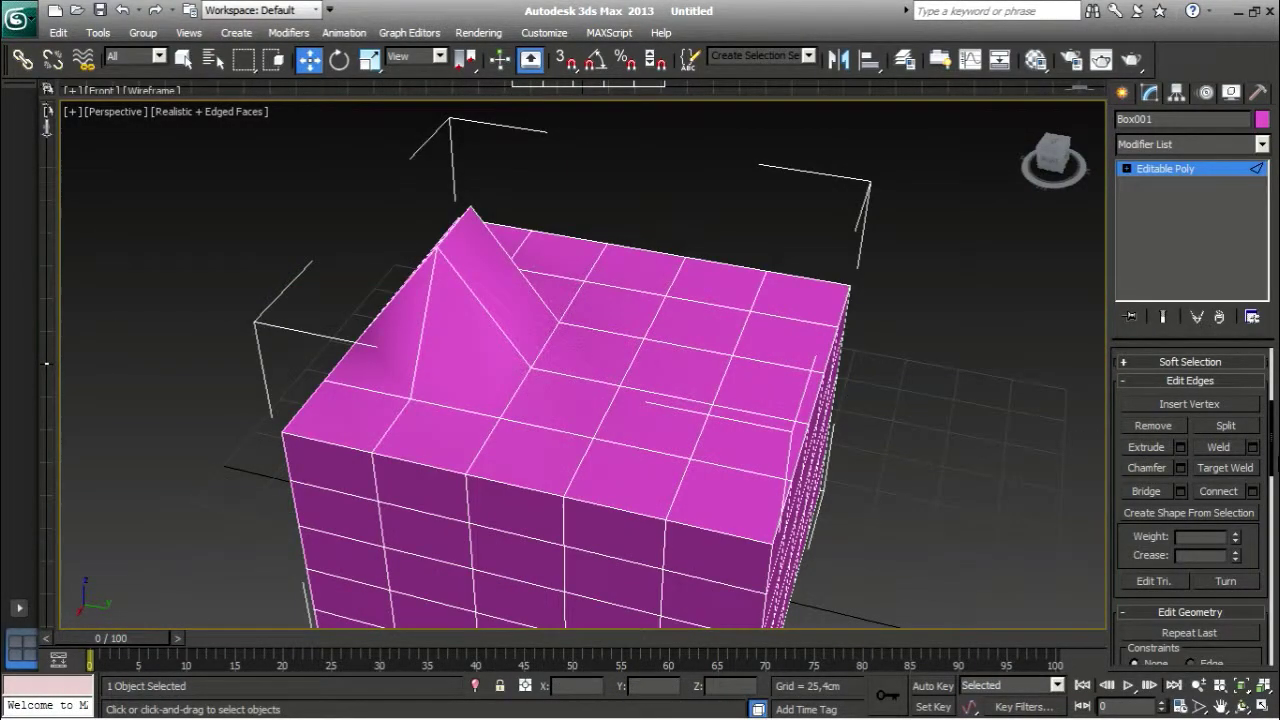
pyautogui.scroll(3, 1037, 429)
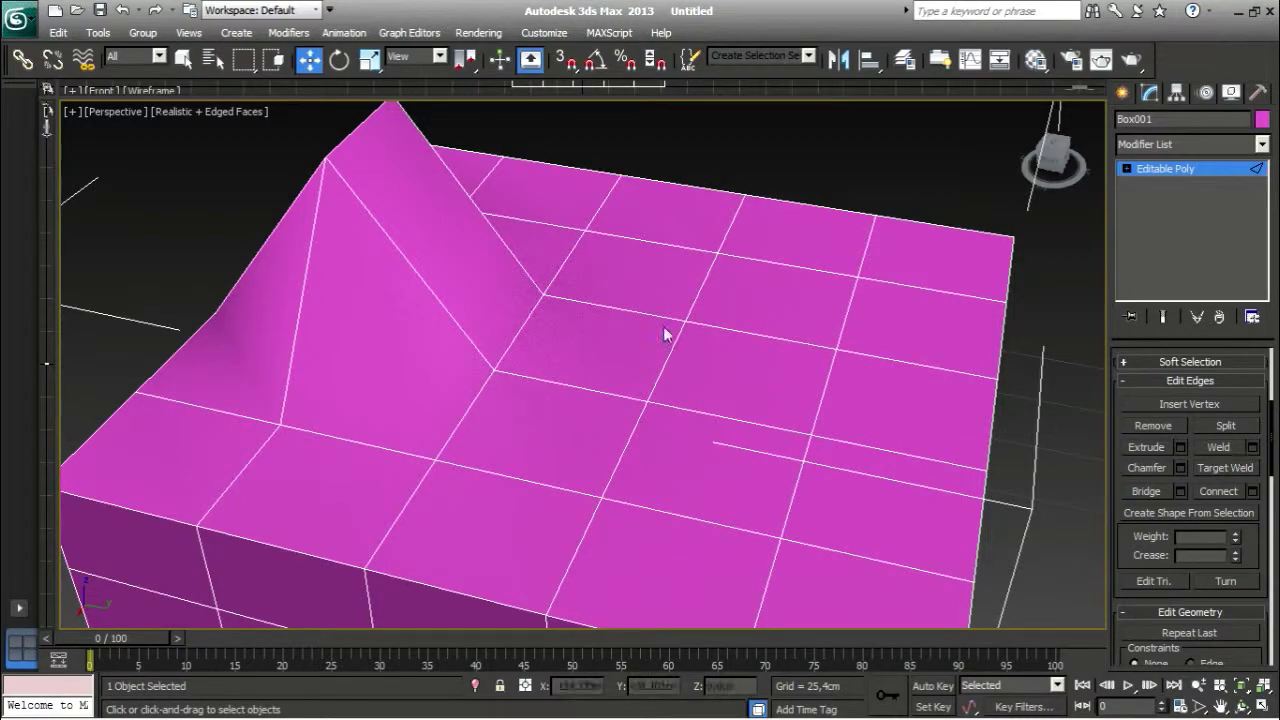
# Step: Select the remaining ridge's top edge and the parallel edge at its foot, try a larger Weld threshold, and cancel
pyautogui.keyDown('alt'); pyautogui.moveTo(723, 337); pyautogui.dragTo(620, 368, button='middle'); pyautogui.keyUp('alt')
pyautogui.keyDown('alt'); pyautogui.moveTo(385, 267); pyautogui.dragTo(440, 305, button='middle'); pyautogui.keyUp('alt')
pyautogui.click(566, 372)
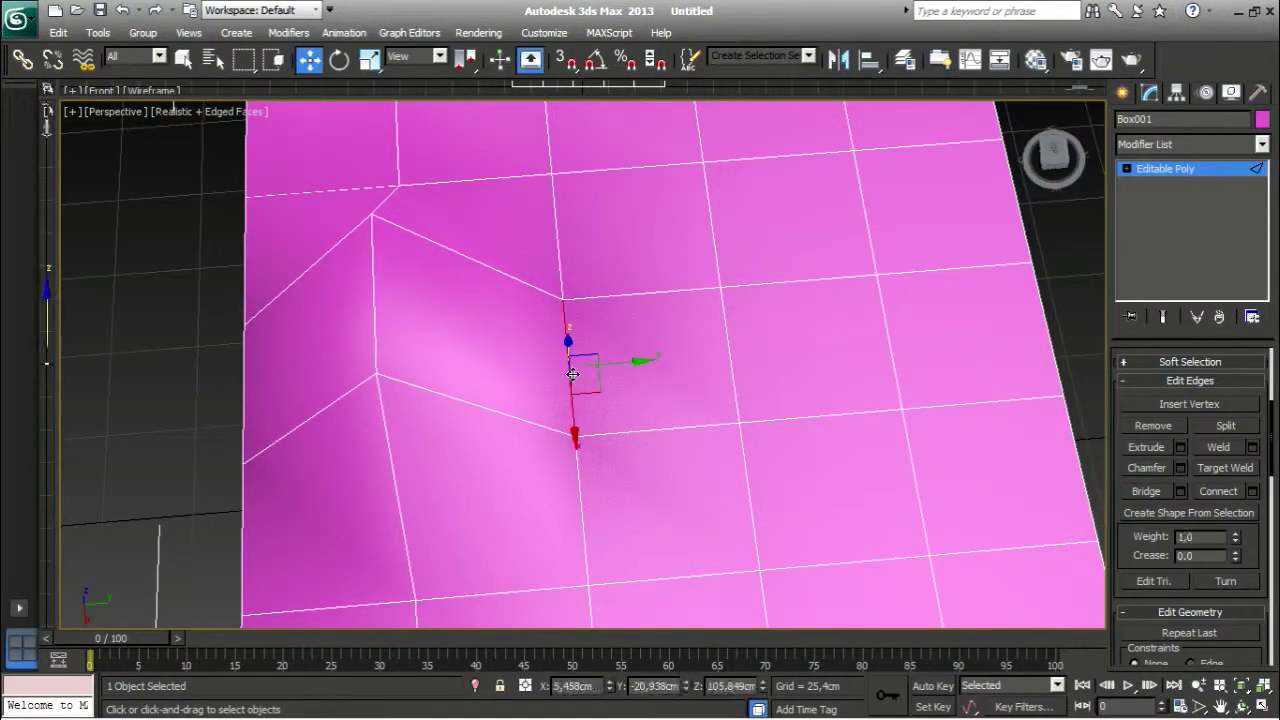
pyautogui.keyDown('ctrl'); pyautogui.click(373, 295); pyautogui.keyUp('ctrl')
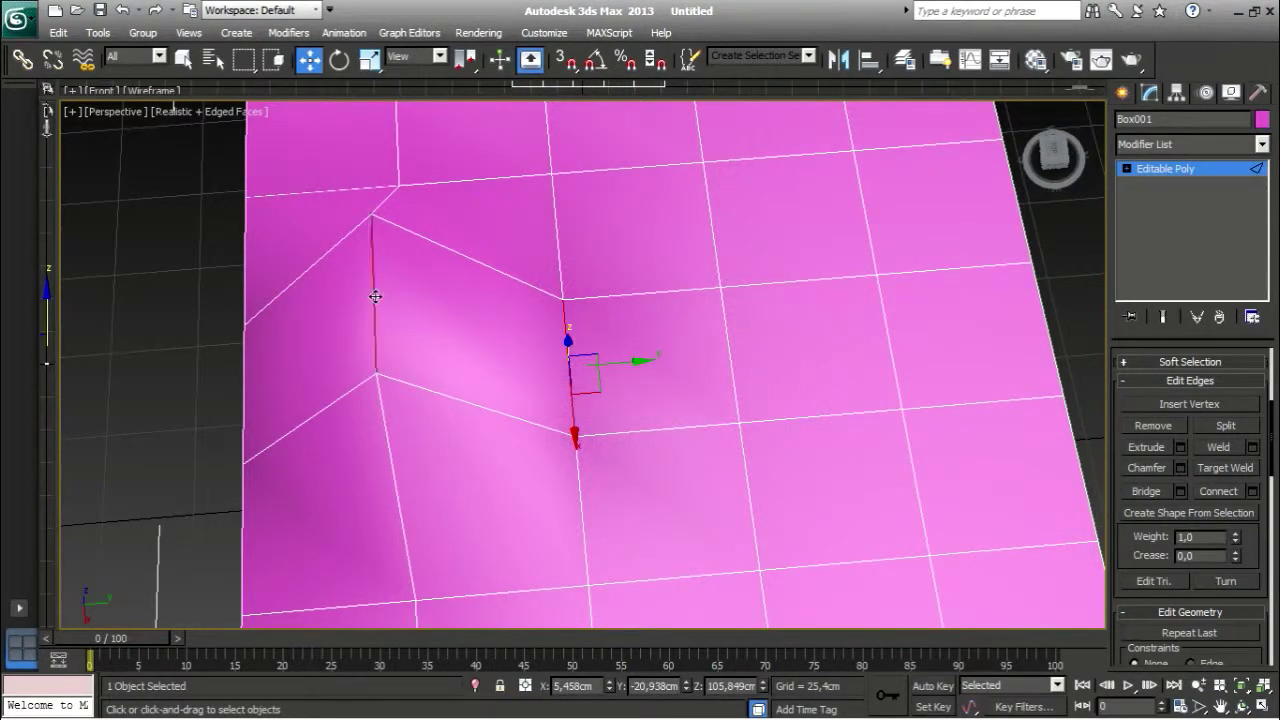
pyautogui.click(1252, 448)
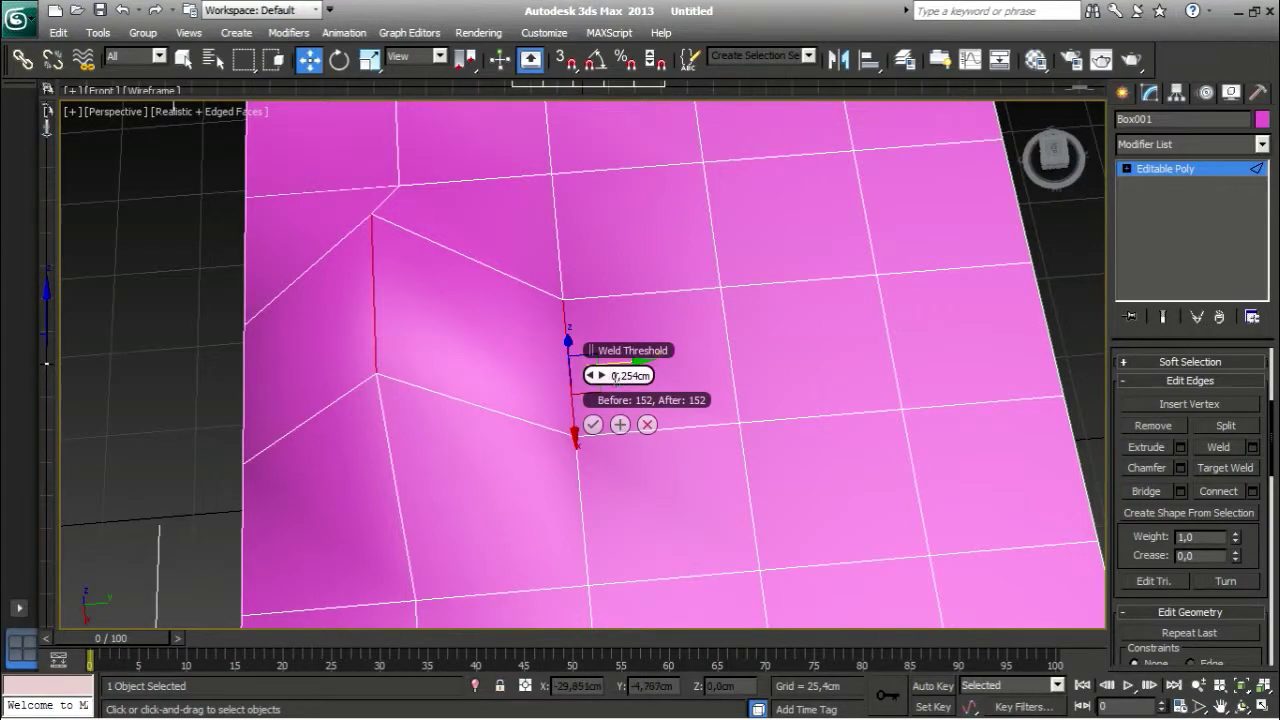
pyautogui.moveTo(604, 378); pyautogui.dragTo(690, 380)
pyautogui.click(647, 425)
pyautogui.click(390, 302)
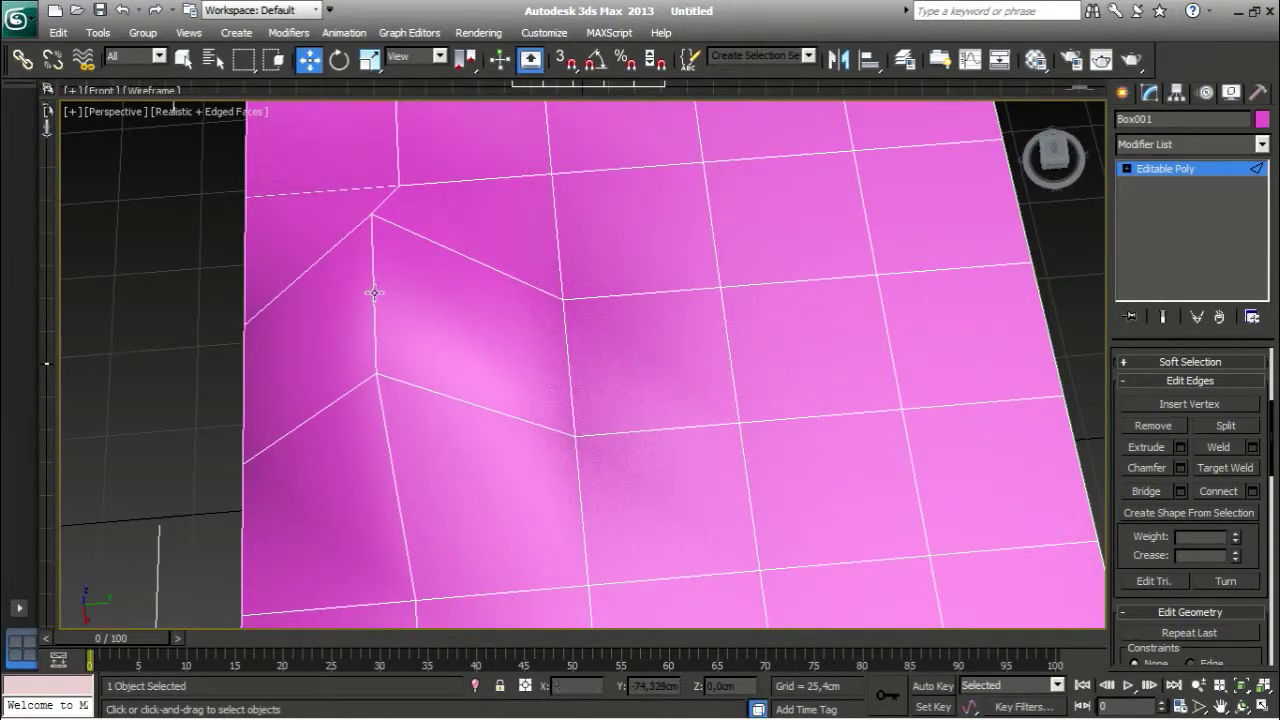
# Step: Select the ridge's top edge and lower it to Z about 109.46 cm, almost level with the top face
pyautogui.click(371, 291)
pyautogui.keyDown('alt'); pyautogui.moveTo(371, 291); pyautogui.dragTo(427, 249, button='middle'); pyautogui.keyUp('alt')
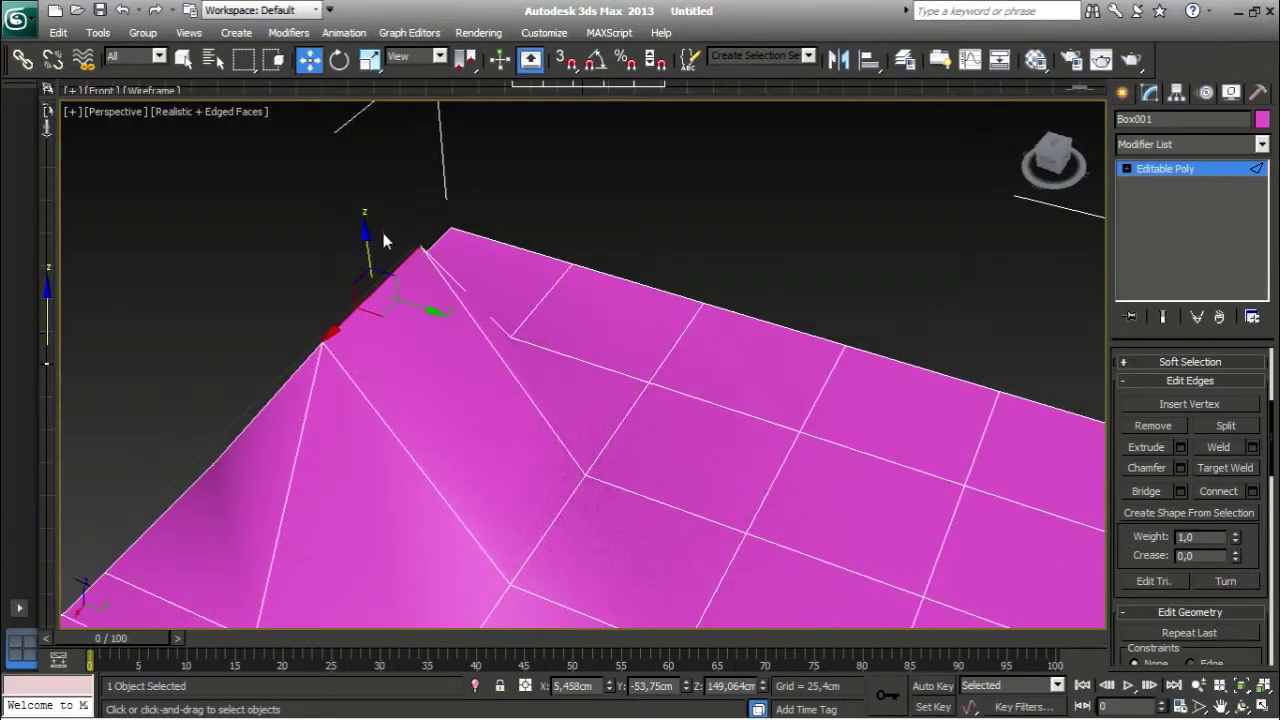
pyautogui.moveTo(365, 236); pyautogui.dragTo(400, 406)
# Step: Move the lowered edge close beside its parallel neighbour, to Y about -23.94 cm and Z about 106.31 cm
pyautogui.moveTo(456, 479); pyautogui.dragTo(580, 517)
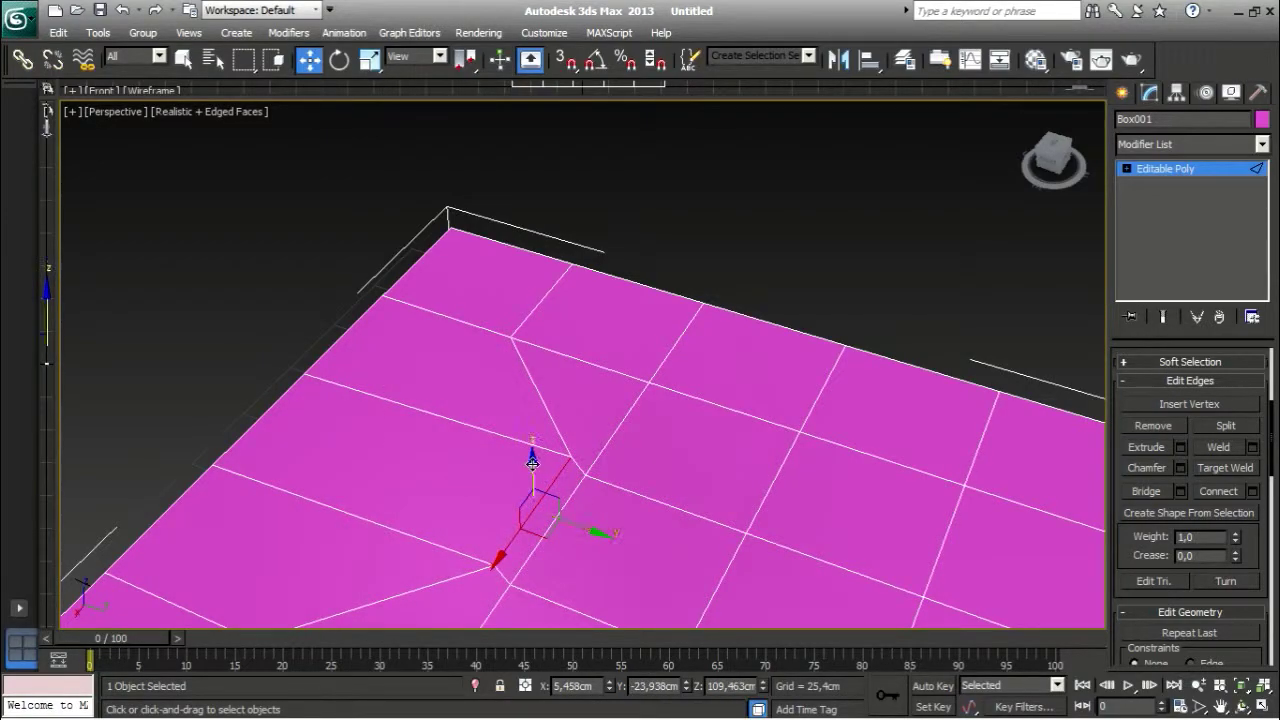
pyautogui.moveTo(533, 461); pyautogui.dragTo(533, 466)
pyautogui.scroll(6, 763, 457)
pyautogui.moveTo(674, 440); pyautogui.dragTo(708, 282, button='middle')
pyautogui.scroll(-5, 704, 366)
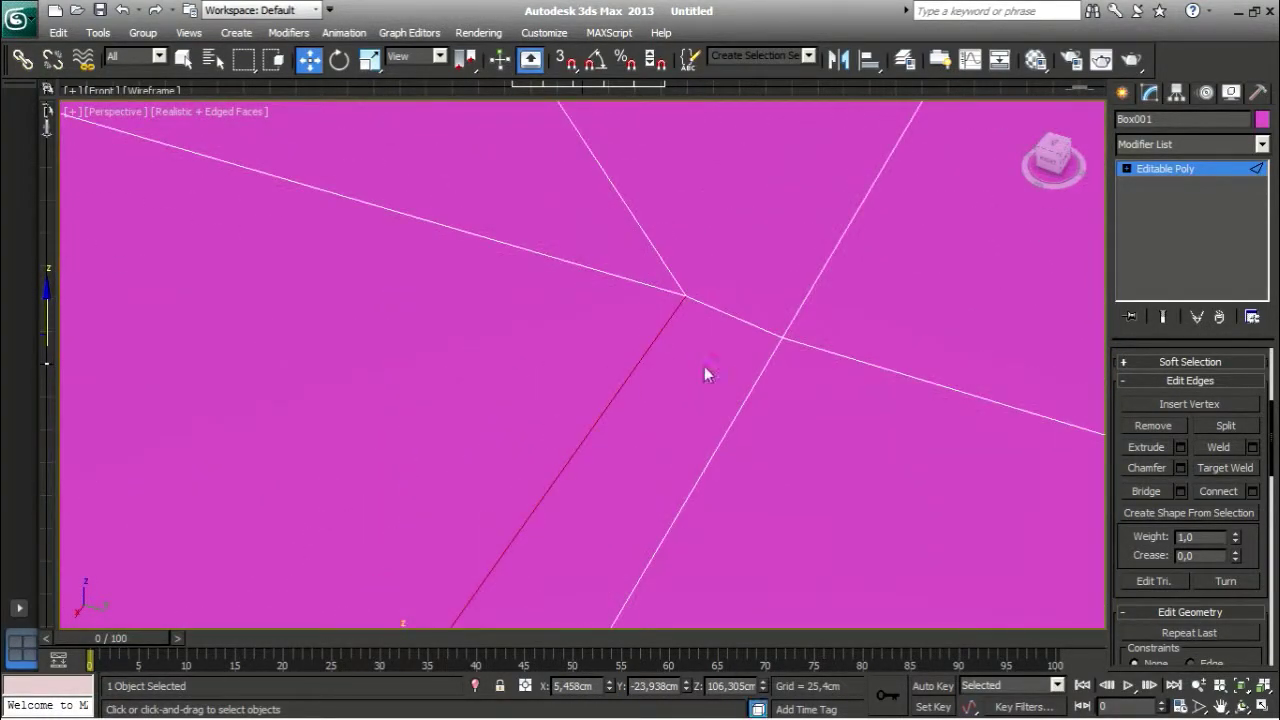
# Step: Add the adjacent parallel edge to the selection, try Weld with a threshold of about 120.17 cm, and cancel
pyautogui.keyDown('ctrl'); pyautogui.click(617, 390); pyautogui.keyUp('ctrl')
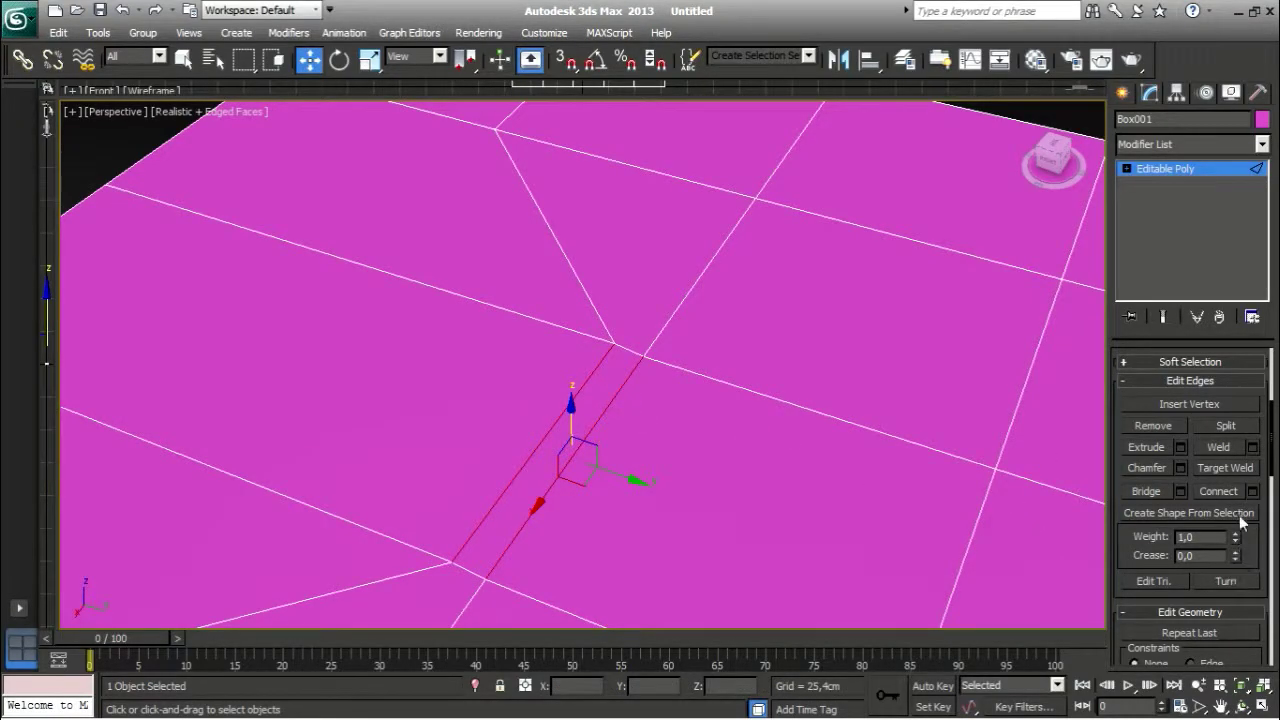
pyautogui.click(1251, 447)
pyautogui.moveTo(598, 375); pyautogui.dragTo(695, 383)
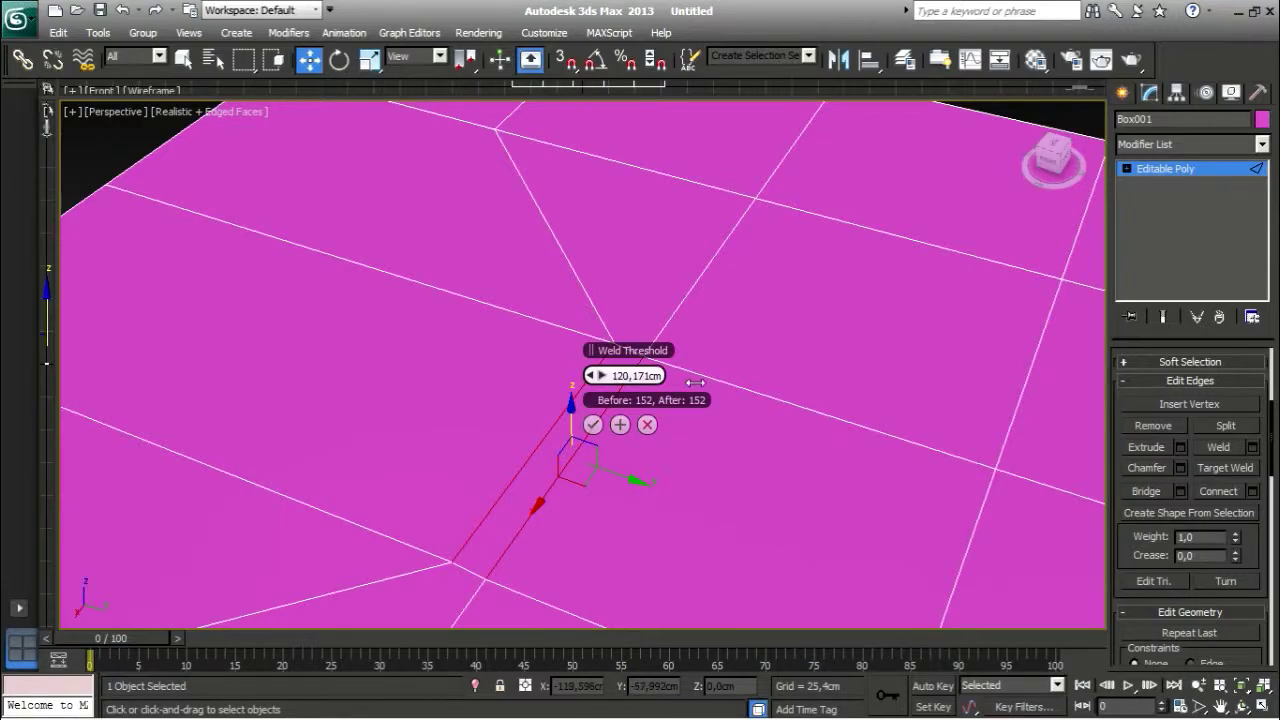
pyautogui.click(647, 424)
pyautogui.keyDown('alt'); pyautogui.moveTo(651, 434); pyautogui.dragTo(753, 421, button='middle'); pyautogui.keyUp('alt')
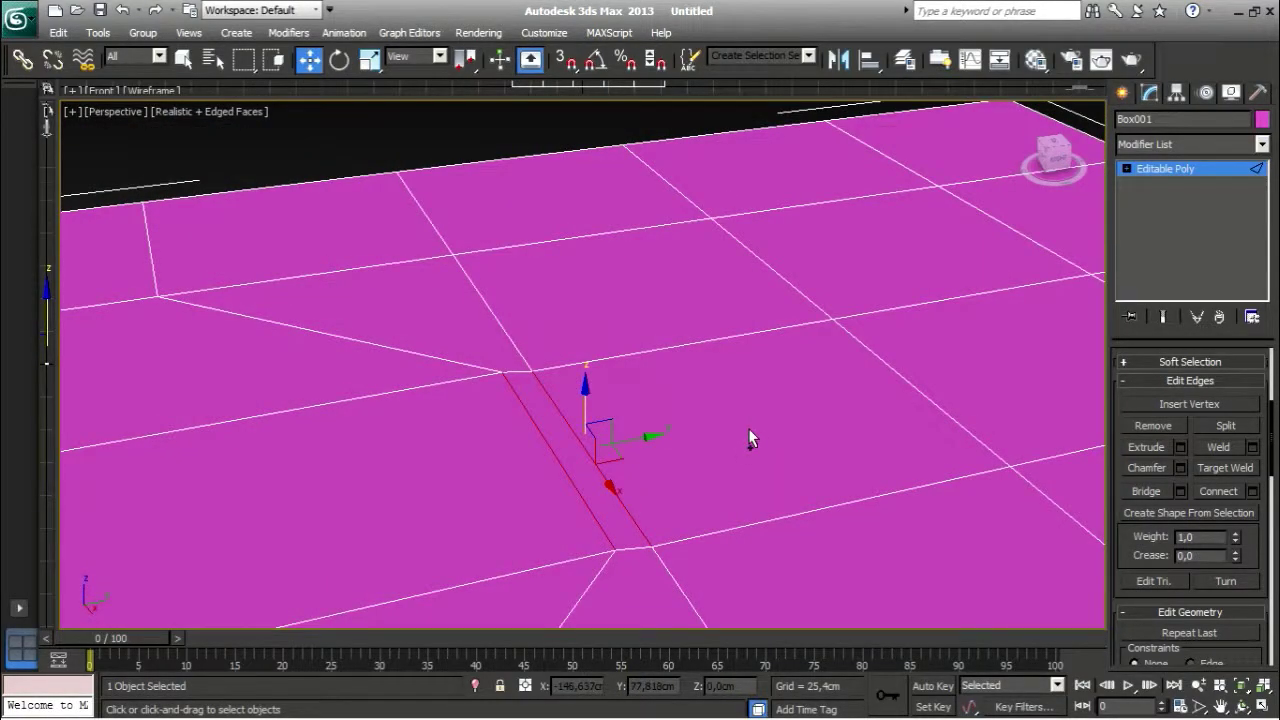
# Step: Undo the added edge selection and the edge's last sideways and downward moves
pyautogui.hotkey('ctrl', 'z')
pyautogui.hotkey('ctrl', 'z')
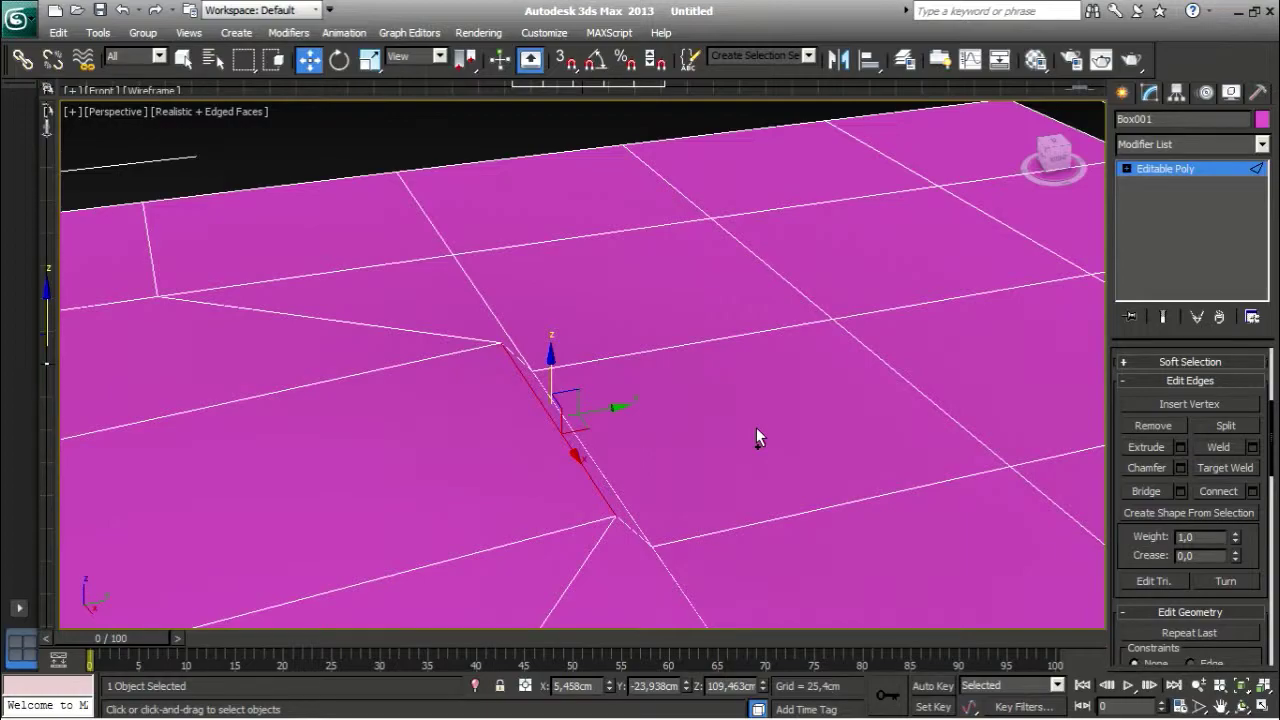
pyautogui.hotkey('ctrl', 'z')
pyautogui.scroll(-3, 757, 434)
pyautogui.keyDown('alt'); pyautogui.moveTo(757, 434); pyautogui.dragTo(1037, 391, button='middle'); pyautogui.keyUp('alt')
pyautogui.scroll(-3, 716, 434)
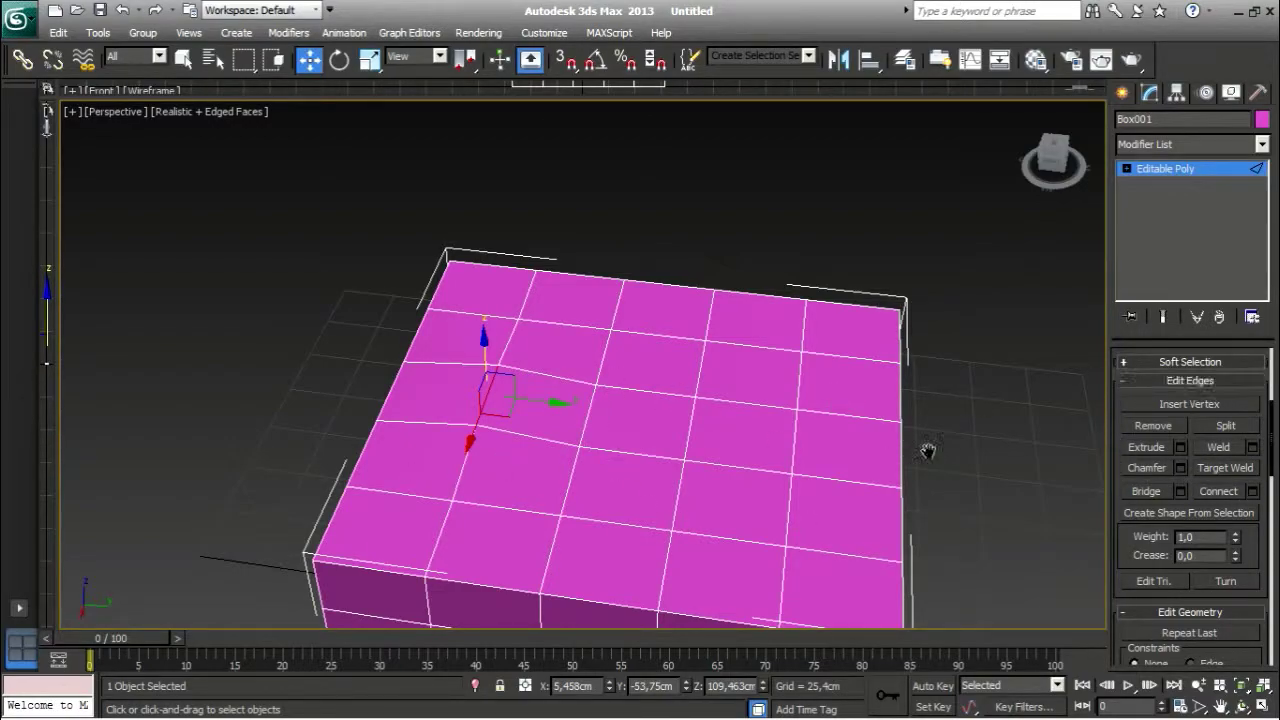
pyautogui.moveTo(928, 451); pyautogui.dragTo(895, 385, button='middle')
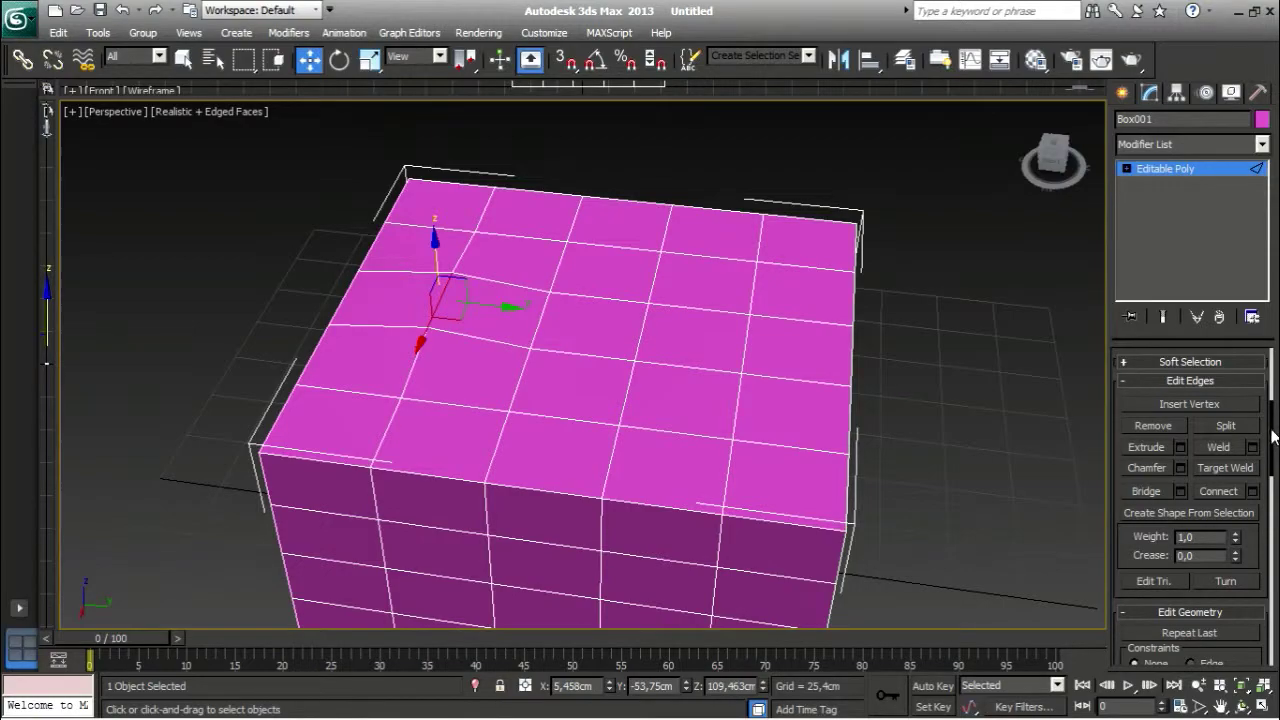
# Step: Switch to the Border sub-object level and examine its Edit Borders tools
pyautogui.moveTo(1273, 437); pyautogui.dragTo(1238, 358)
pyautogui.click(1193, 376)
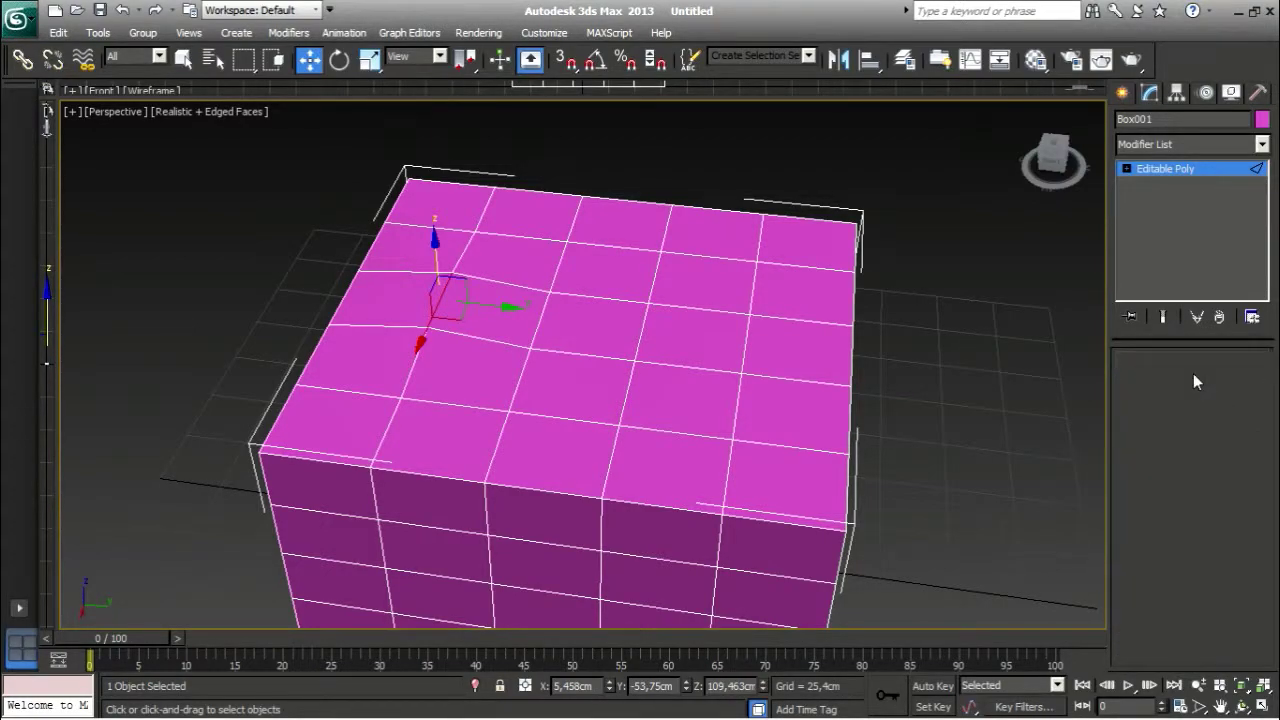
pyautogui.moveTo(1273, 400); pyautogui.dragTo(1273, 433)
pyautogui.keyDown('alt'); pyautogui.moveTo(570, 432); pyautogui.dragTo(652, 450, button='middle'); pyautogui.keyUp('alt')
pyautogui.scroll(4, 630, 418)
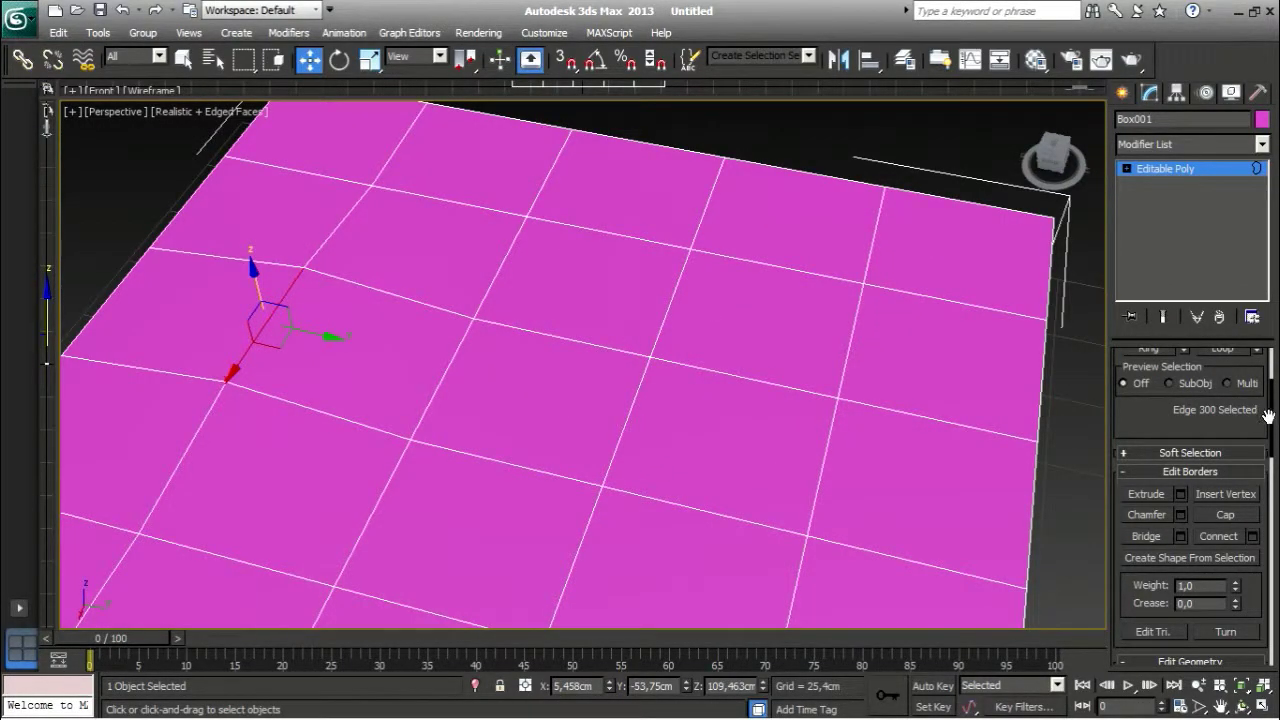
pyautogui.moveTo(1268, 414); pyautogui.dragTo(1268, 381)
# Step: Delete the polygon at the centre of the top face to open a hole
pyautogui.click(1211, 380)
pyautogui.click(1189, 382)
pyautogui.click(1207, 381)
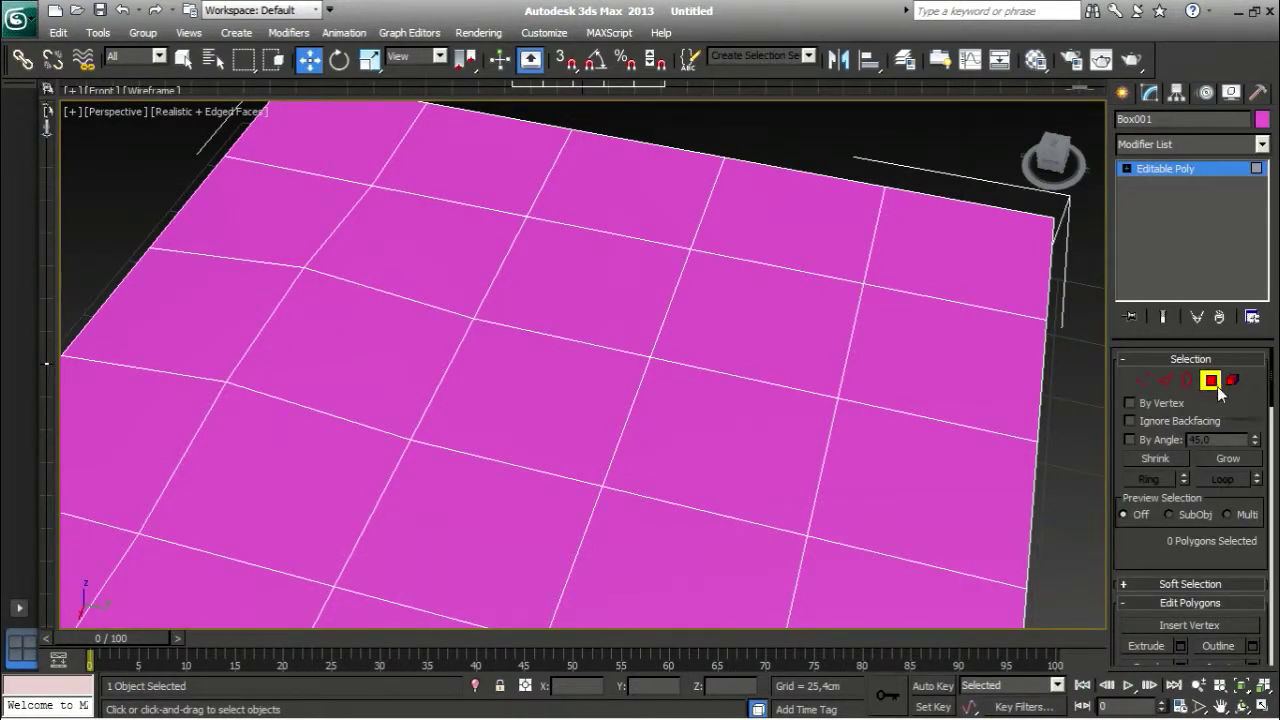
pyautogui.click(540, 426)
pyautogui.press('Delete')
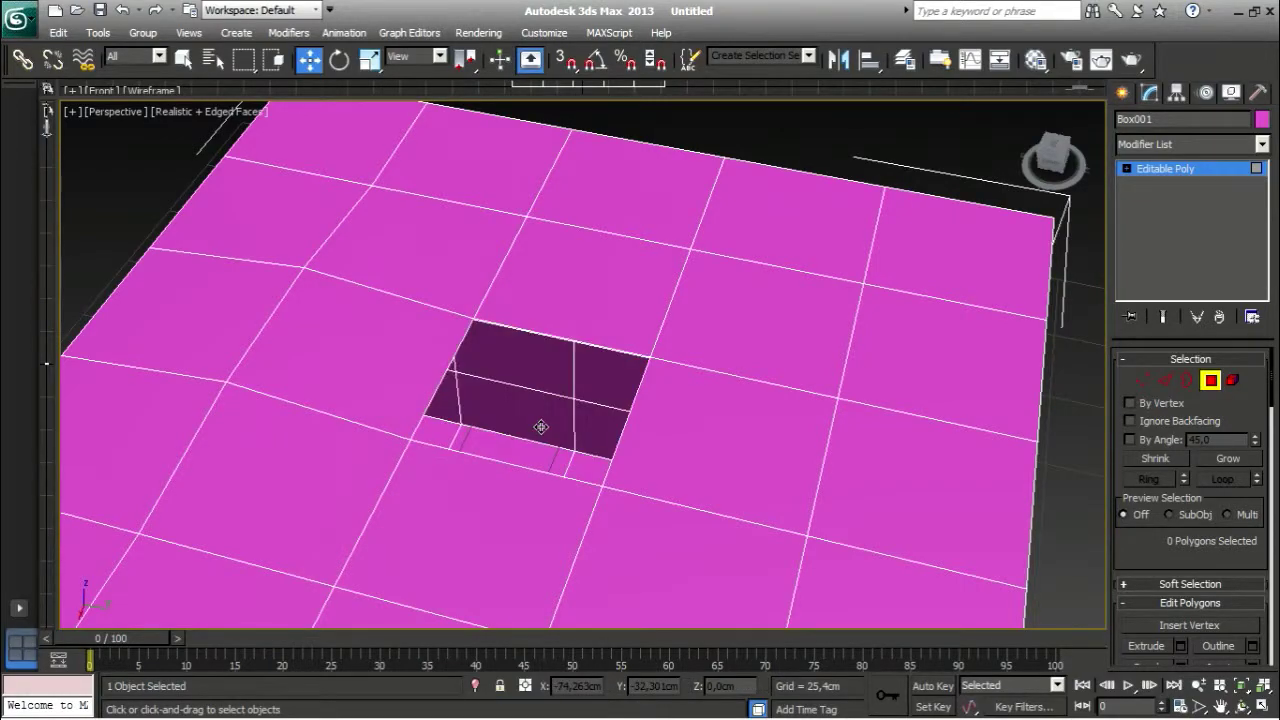
# Step: Select the whole border around the hole in the top face at Border level
pyautogui.click(1189, 381)
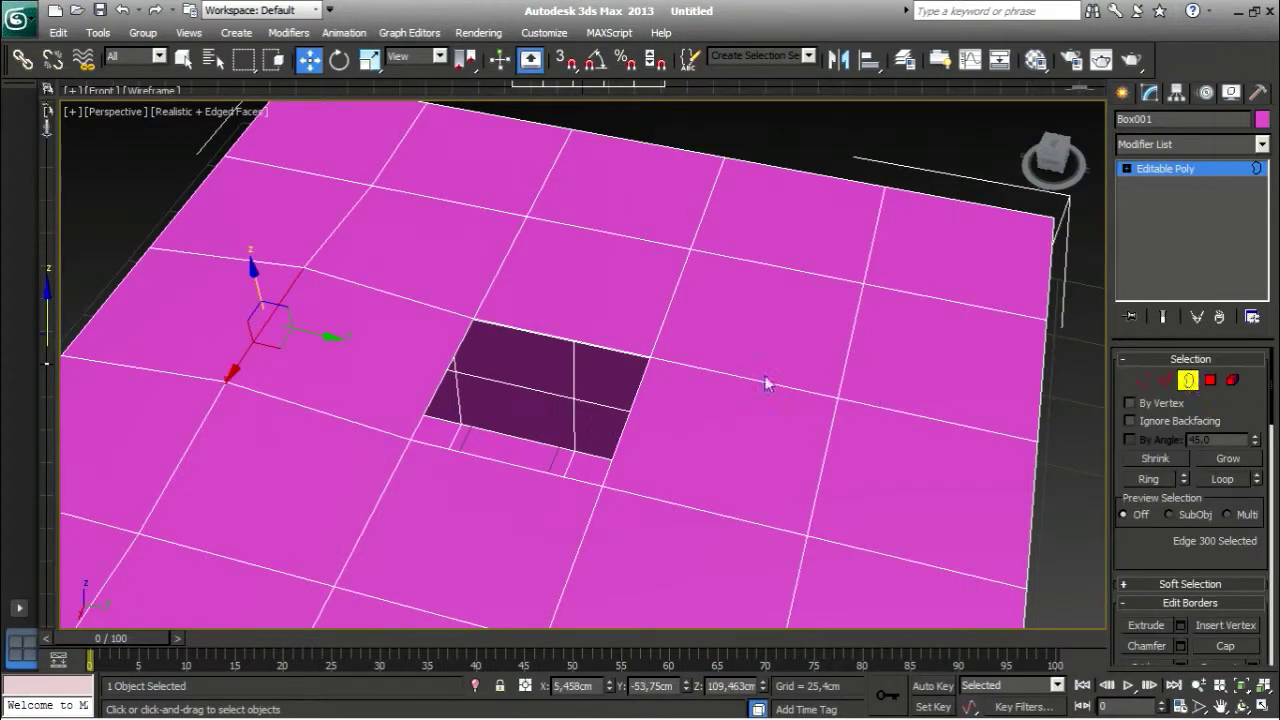
pyautogui.click(565, 339)
pyautogui.keyDown('alt'); pyautogui.moveTo(544, 446); pyautogui.dragTo(502, 407, button='middle'); pyautogui.keyUp('alt')
pyautogui.scroll(-5, 1250, 420)
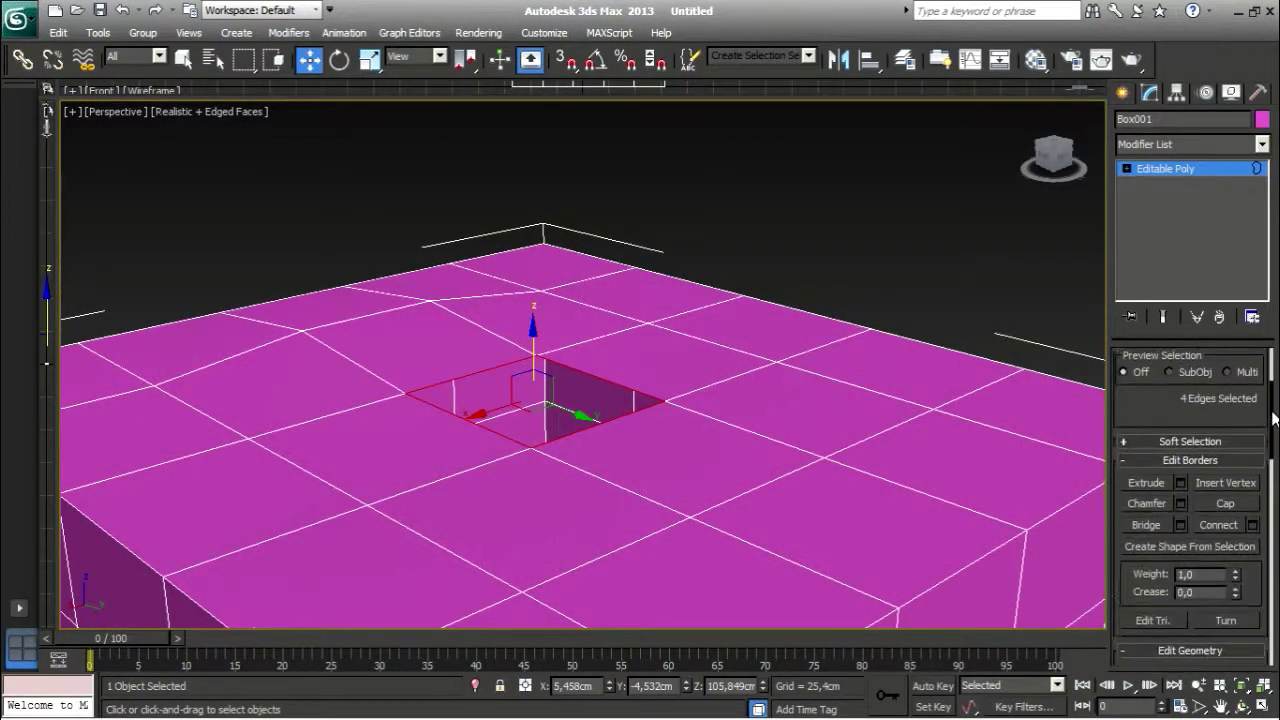
# Step: Cap the selected hole border and undo the cap
pyautogui.click(1225, 477)
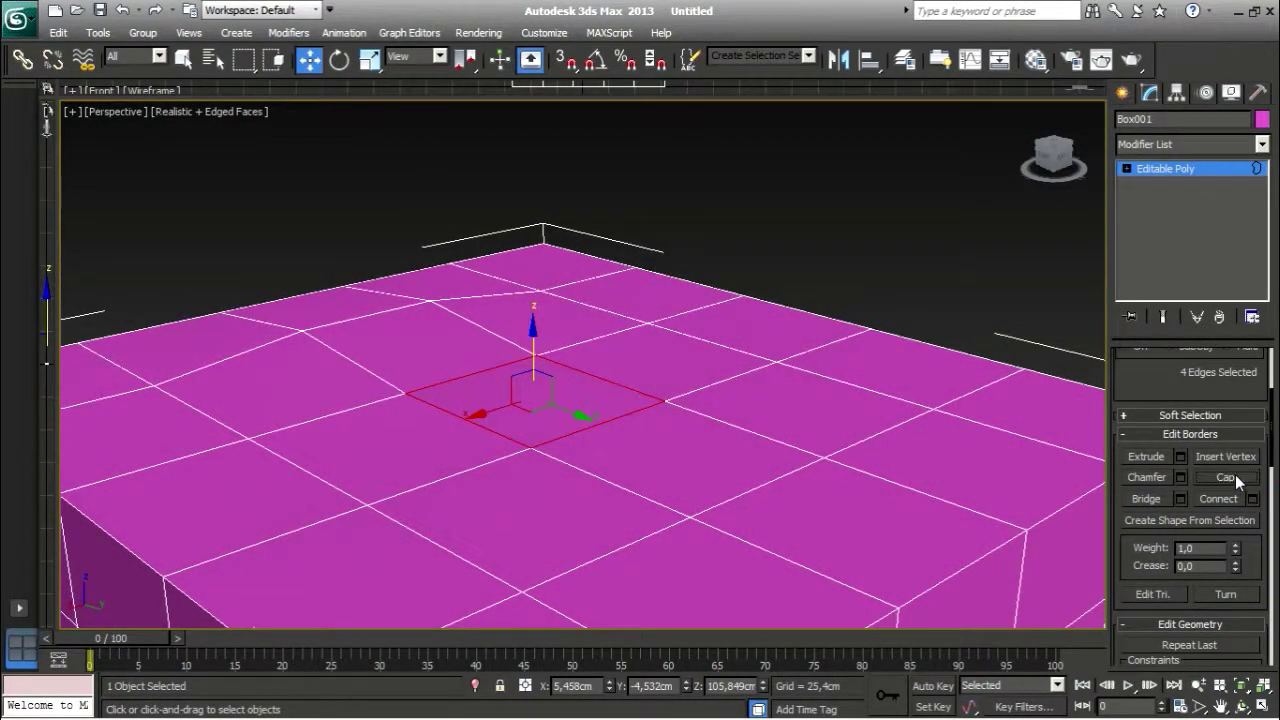
pyautogui.keyDown('alt'); pyautogui.moveTo(723, 440); pyautogui.dragTo(757, 468, button='middle'); pyautogui.keyUp('alt')
pyautogui.hotkey('ctrl', 'z')
pyautogui.scroll(4, 759, 470)
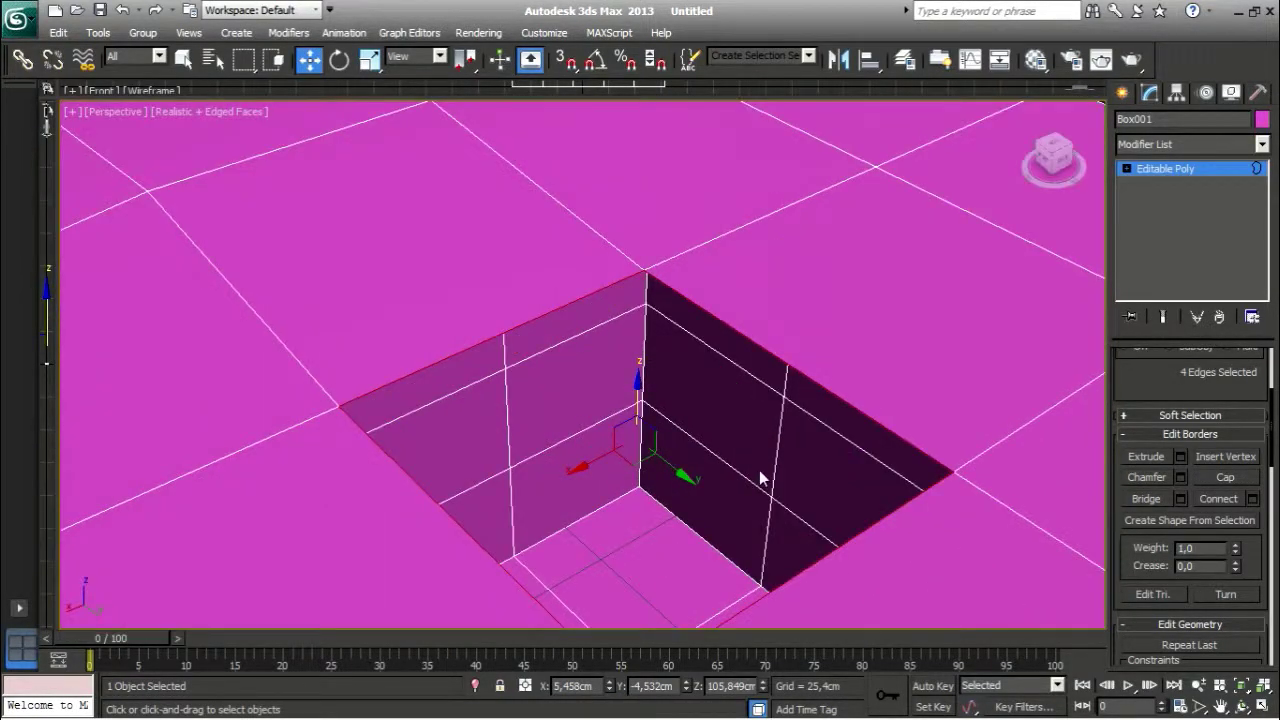
# Step: Preview extruding the hole's border with a height of about 28.8 cm and a width of about 43.4 cm, and cancel
pyautogui.click(1181, 456)
pyautogui.scroll(-8, 805, 448)
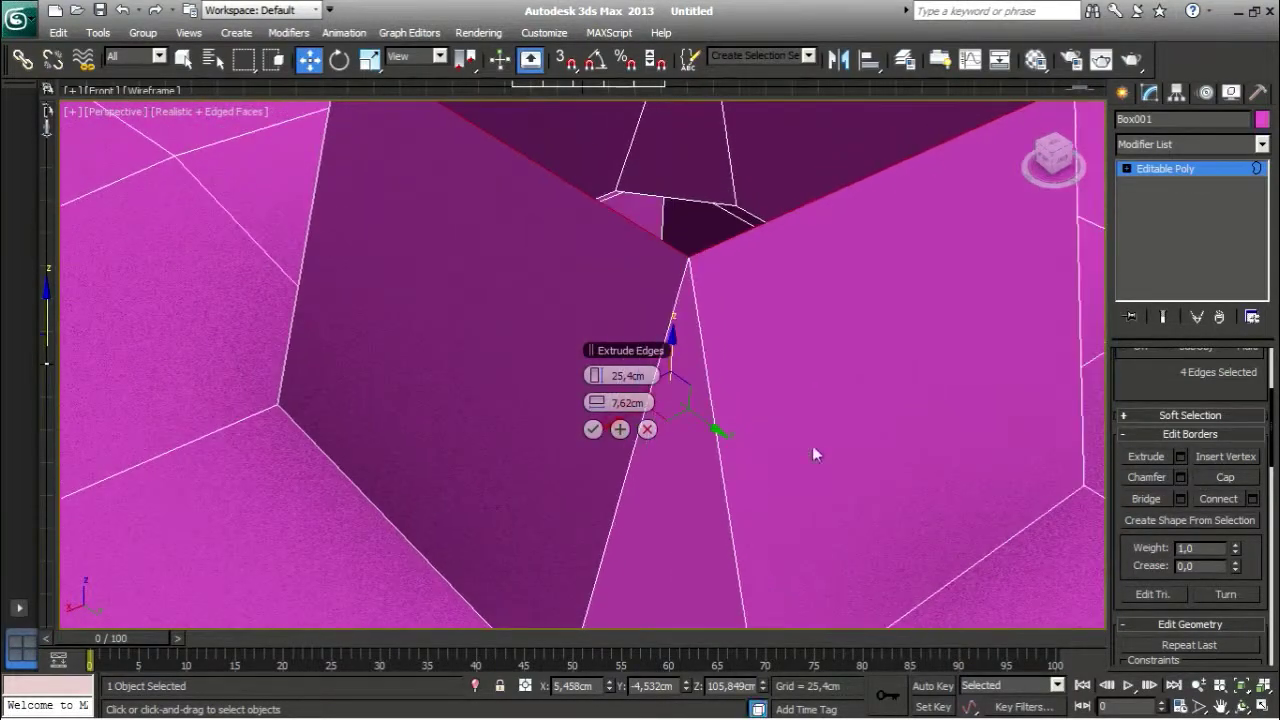
pyautogui.moveTo(600, 377)
pyautogui.mouseDown()
pyautogui.moveTo(601, 350)
pyautogui.moveTo(601, 388)
pyautogui.moveTo(662, 392)
pyautogui.moveTo(610, 400)
pyautogui.moveTo(692, 392)
pyautogui.moveTo(598, 350)
pyautogui.moveTo(598, 386)
pyautogui.mouseUp()
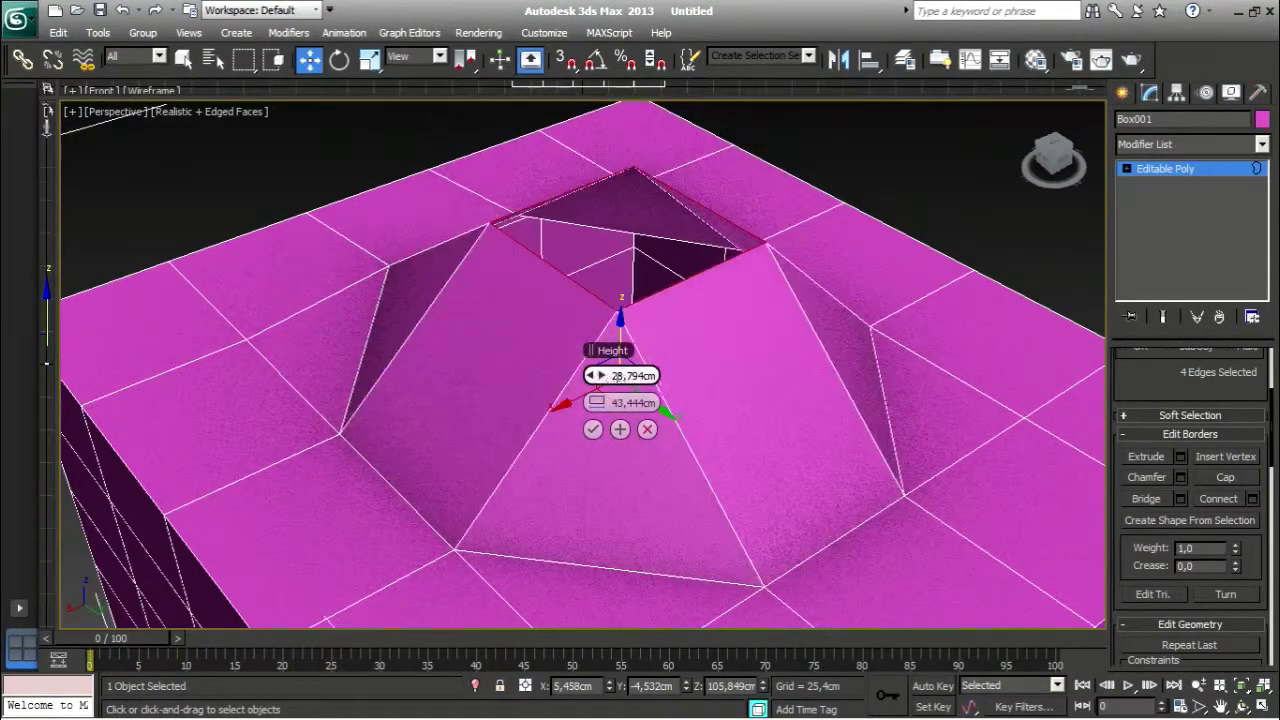
pyautogui.click(647, 429)
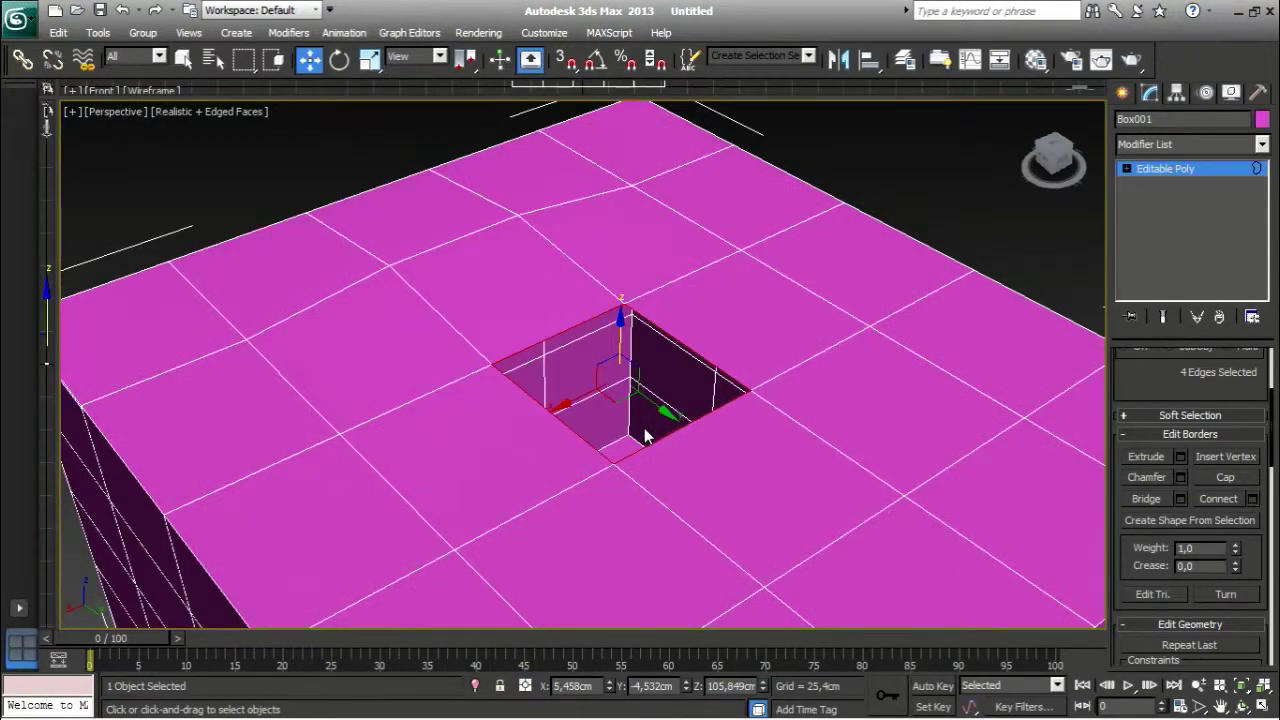
# Step: Preview chamfering the hole's border by about 17.6 cm with 4 segments, then open the Bridge Borders settings, cancelling both
pyautogui.click(1181, 477)
pyautogui.moveTo(610, 375); pyautogui.dragTo(612, 402)
pyautogui.keyDown('alt'); pyautogui.moveTo(740, 440); pyautogui.dragTo(740, 534, button='middle'); pyautogui.keyUp('alt')
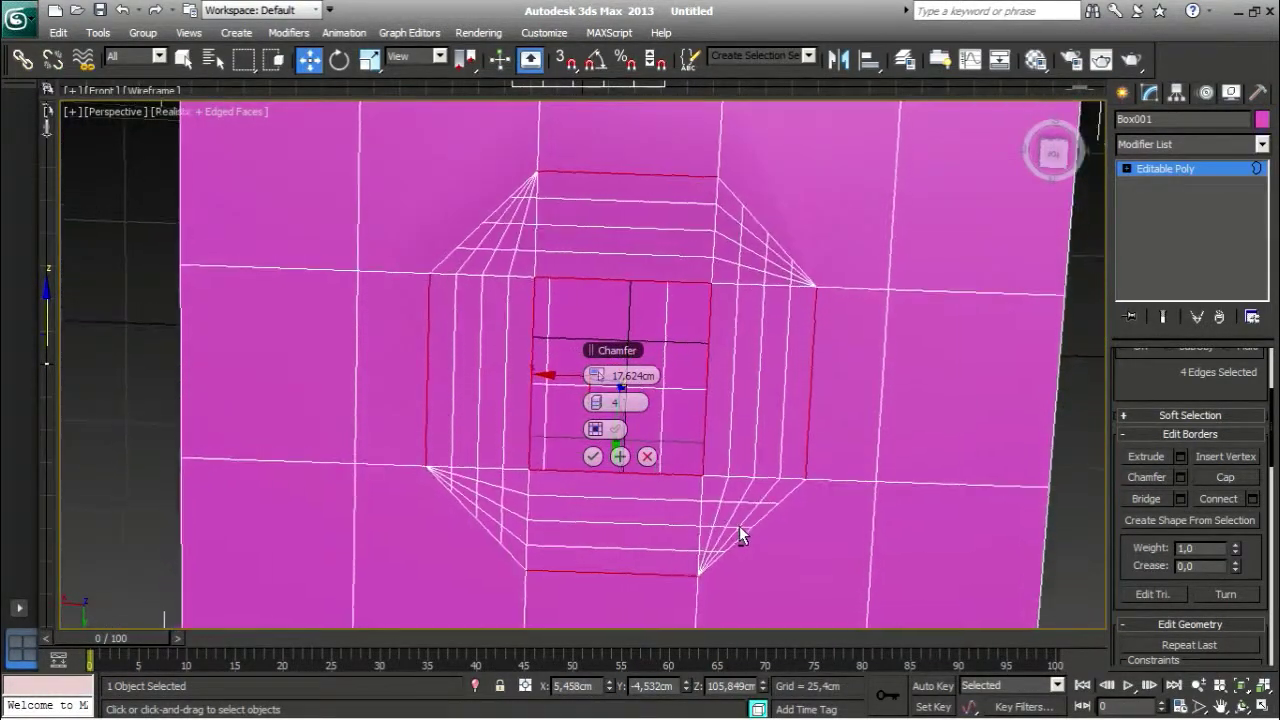
pyautogui.keyDown('alt'); pyautogui.moveTo(866, 270); pyautogui.dragTo(777, 451, button='middle'); pyautogui.keyUp('alt')
pyautogui.click(647, 456)
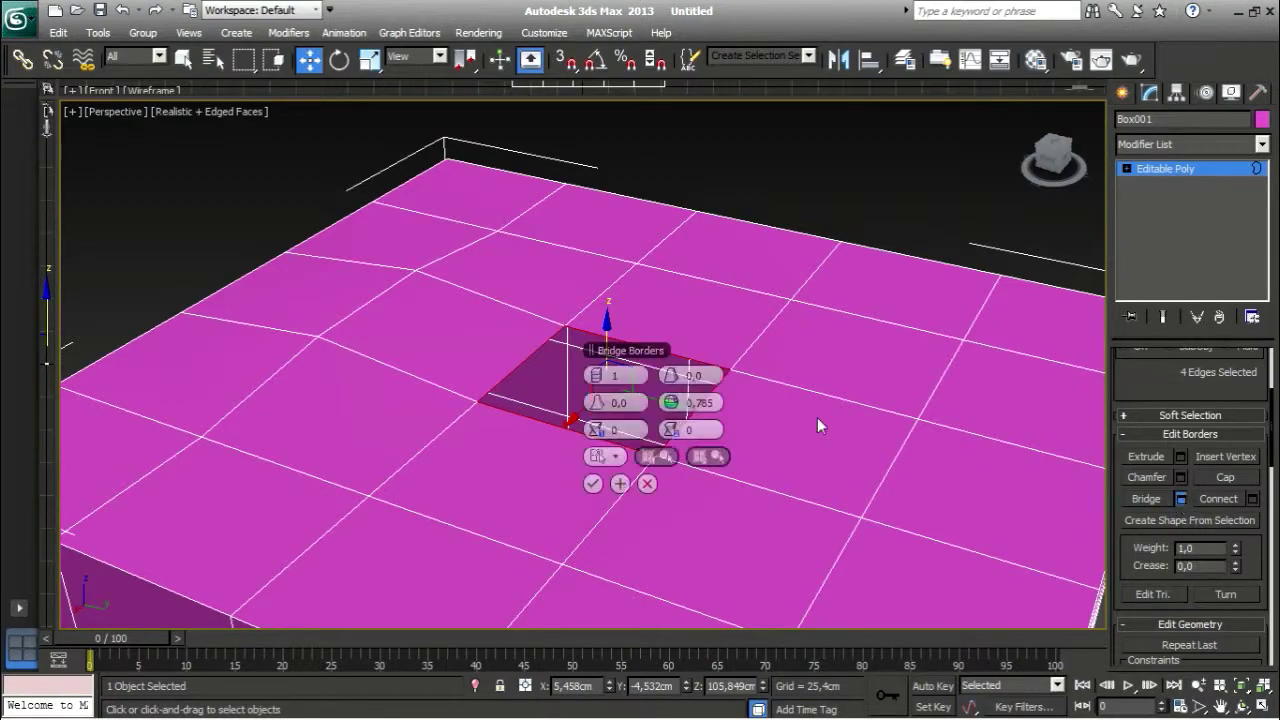
pyautogui.click(648, 484)
pyautogui.keyDown('alt'); pyautogui.moveTo(762, 392); pyautogui.dragTo(735, 430, button='middle'); pyautogui.keyUp('alt')
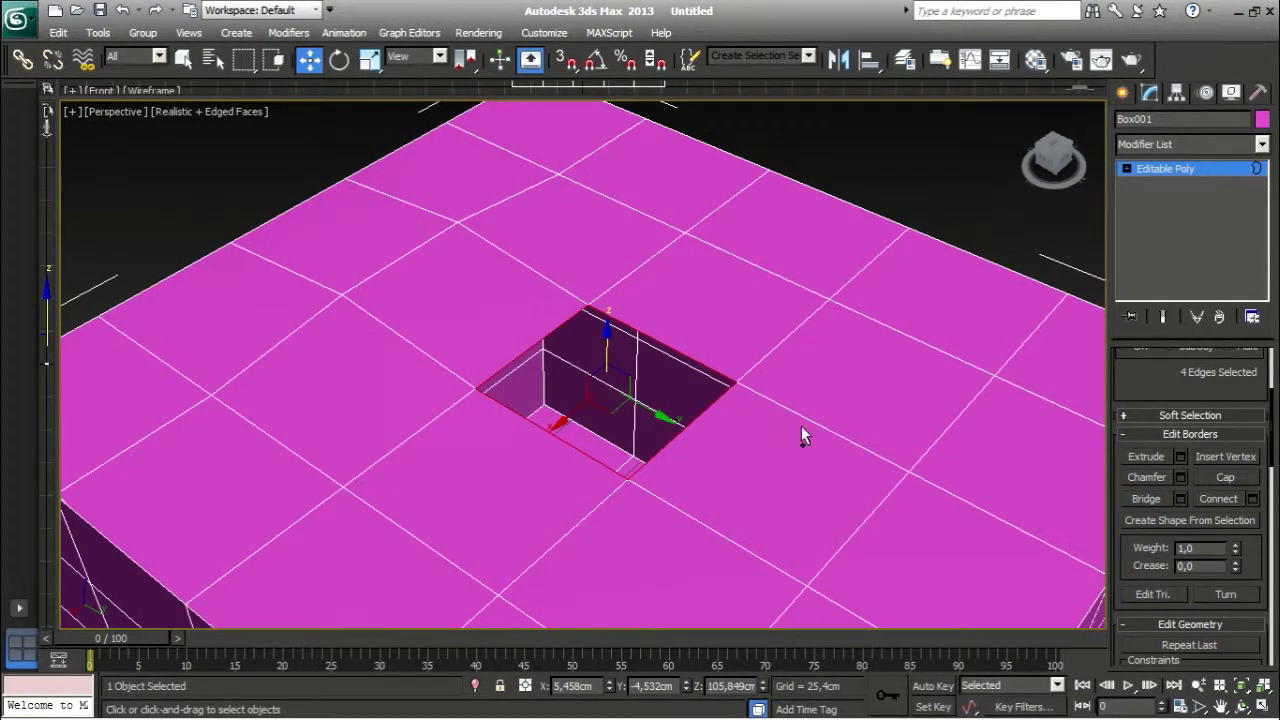
# Step: Switch to the Polygon sub-object level and bring its Edit Polygons tools into view
pyautogui.scroll(4, 1170, 400)
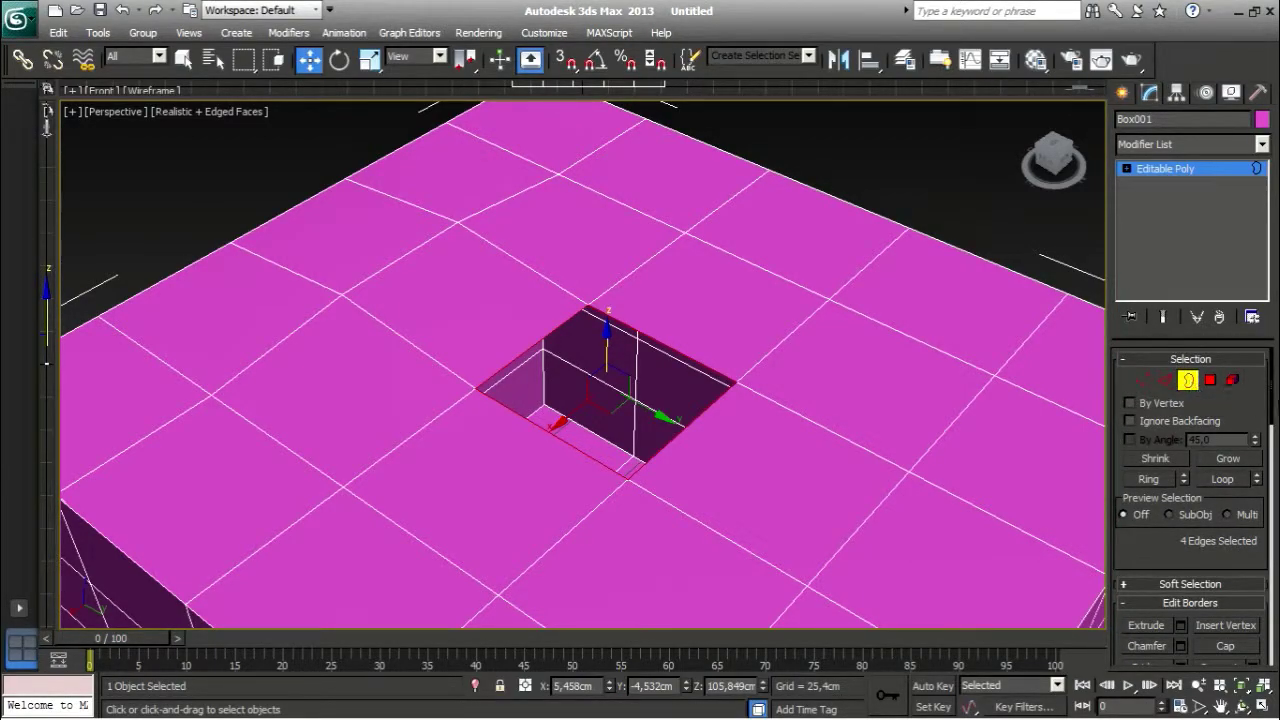
pyautogui.moveTo(1274, 388)
pyautogui.mouseDown()
pyautogui.moveTo(1270, 530)
pyautogui.moveTo(1264, 370)
pyautogui.mouseUp()
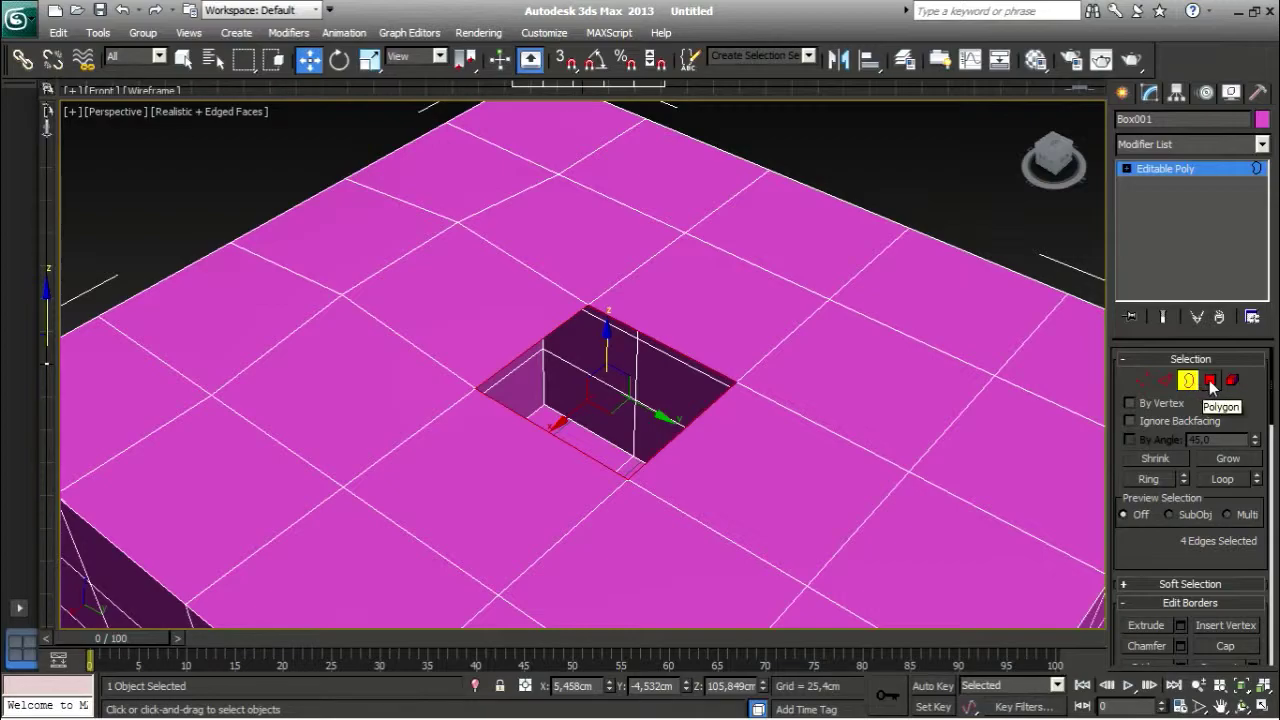
pyautogui.click(1212, 381)
pyautogui.keyDown('alt'); pyautogui.moveTo(900, 385); pyautogui.dragTo(820, 395, button='middle'); pyautogui.keyUp('alt')
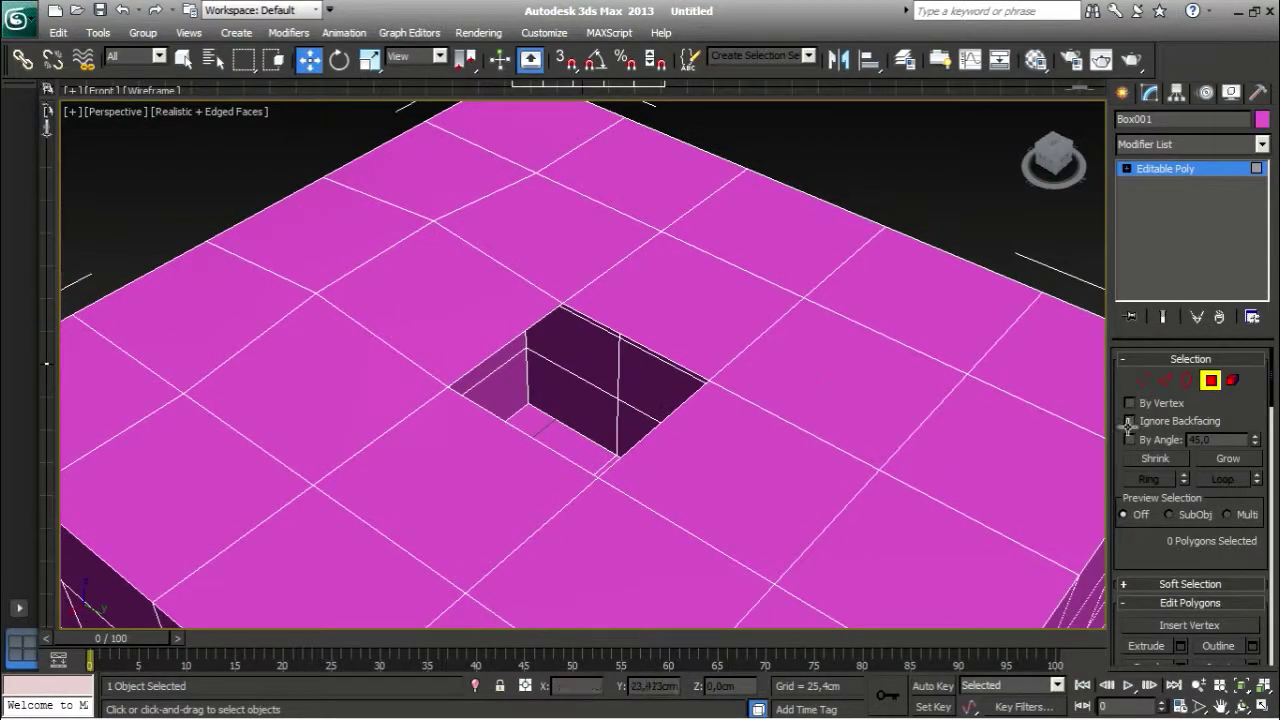
pyautogui.moveTo(1268, 383); pyautogui.dragTo(1274, 438)
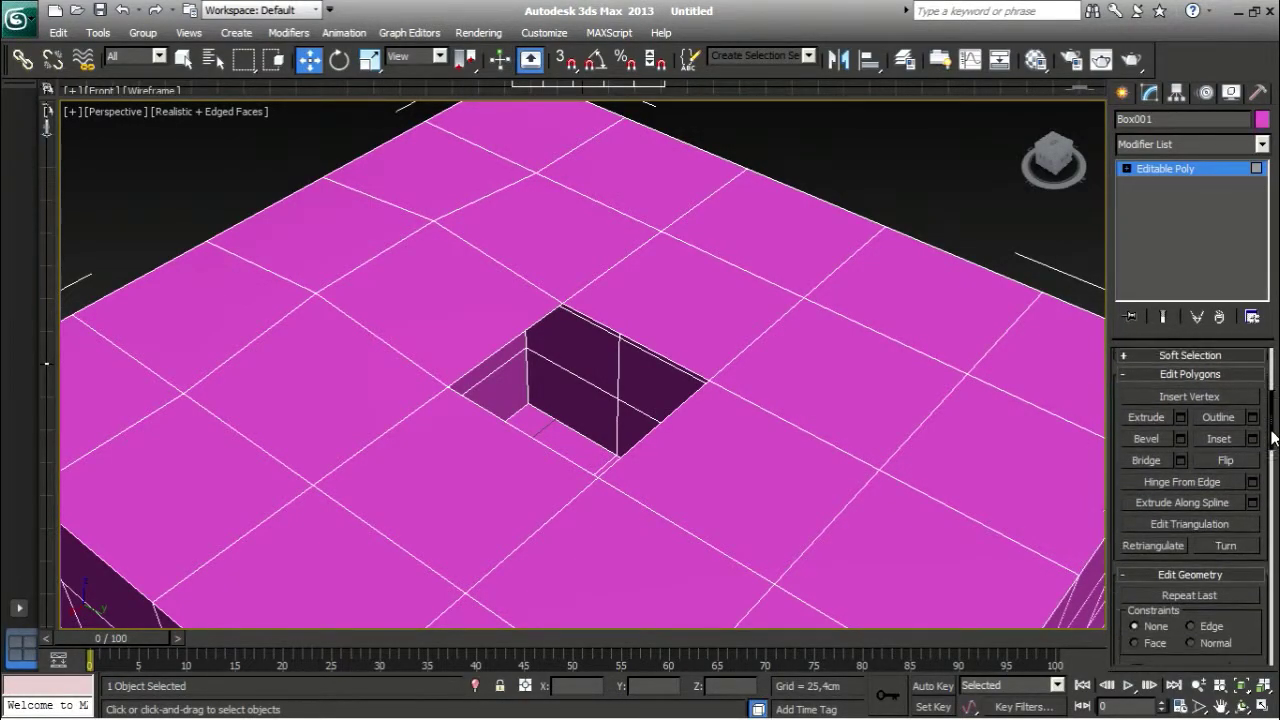
# Step: Preview extruding the top-face polygon beside the hole by 25.4 cm, and cancel the extrusion
pyautogui.click(1181, 412)
pyautogui.moveTo(915, 490); pyautogui.dragTo(813, 520, button='middle')
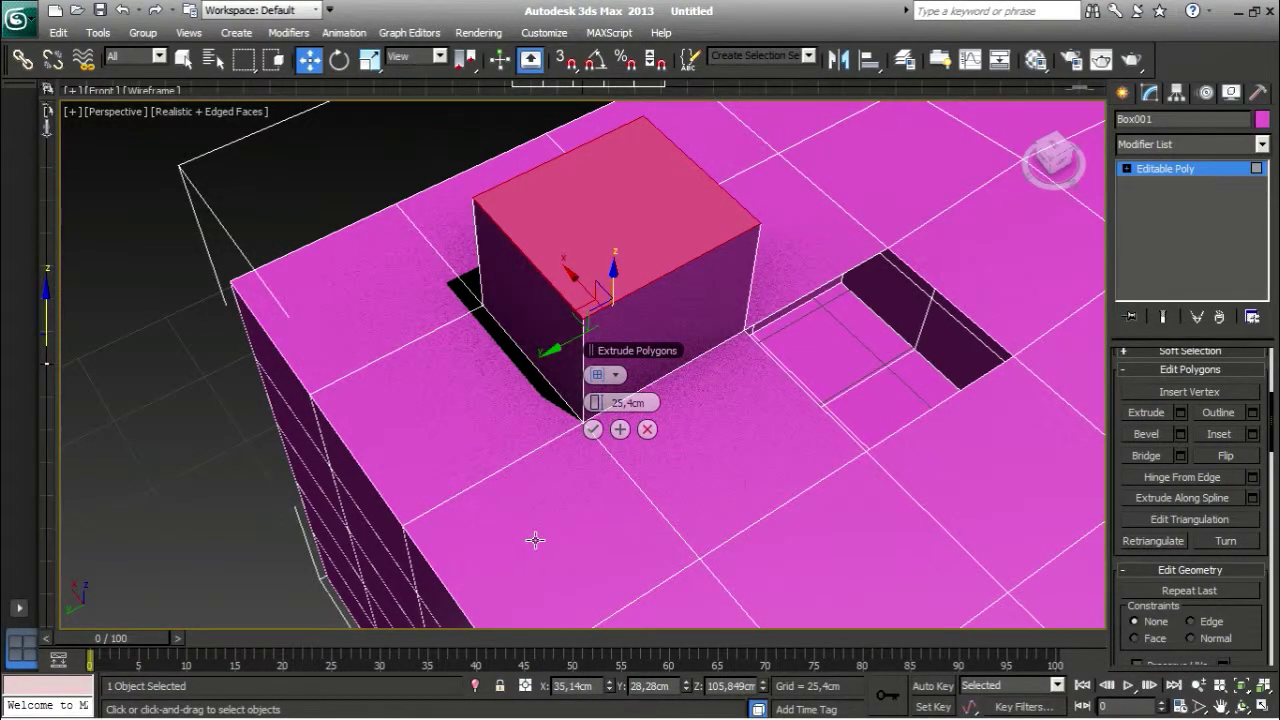
pyautogui.click(647, 429)
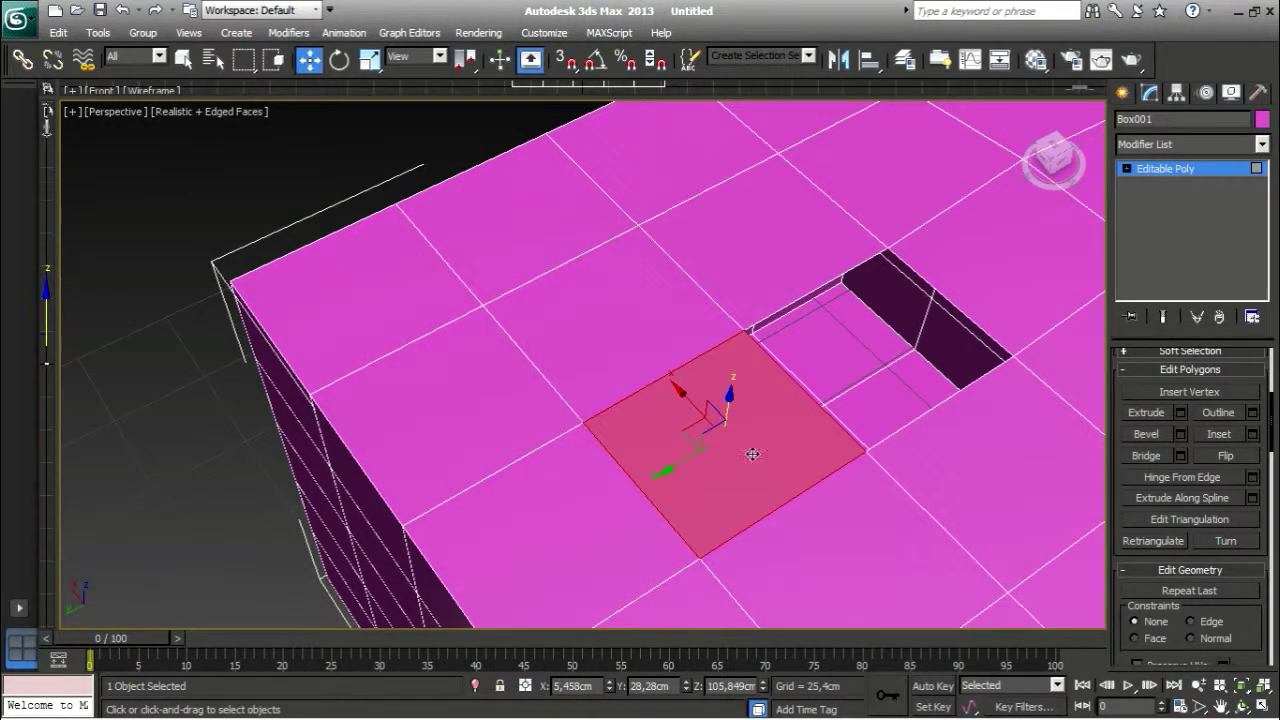
# Step: Preview resizing the selected polygon beside the hole with Outline, and cancel it
pyautogui.click(1252, 412)
pyautogui.moveTo(605, 387); pyautogui.dragTo(631, 386)
pyautogui.click(647, 401)
# Step: Try beveling the selected polygon with adjusted height and outline amounts, and undo the bevel
pyautogui.moveTo(720, 450); pyautogui.dragTo(690, 413, button='middle')
pyautogui.click(1182, 436)
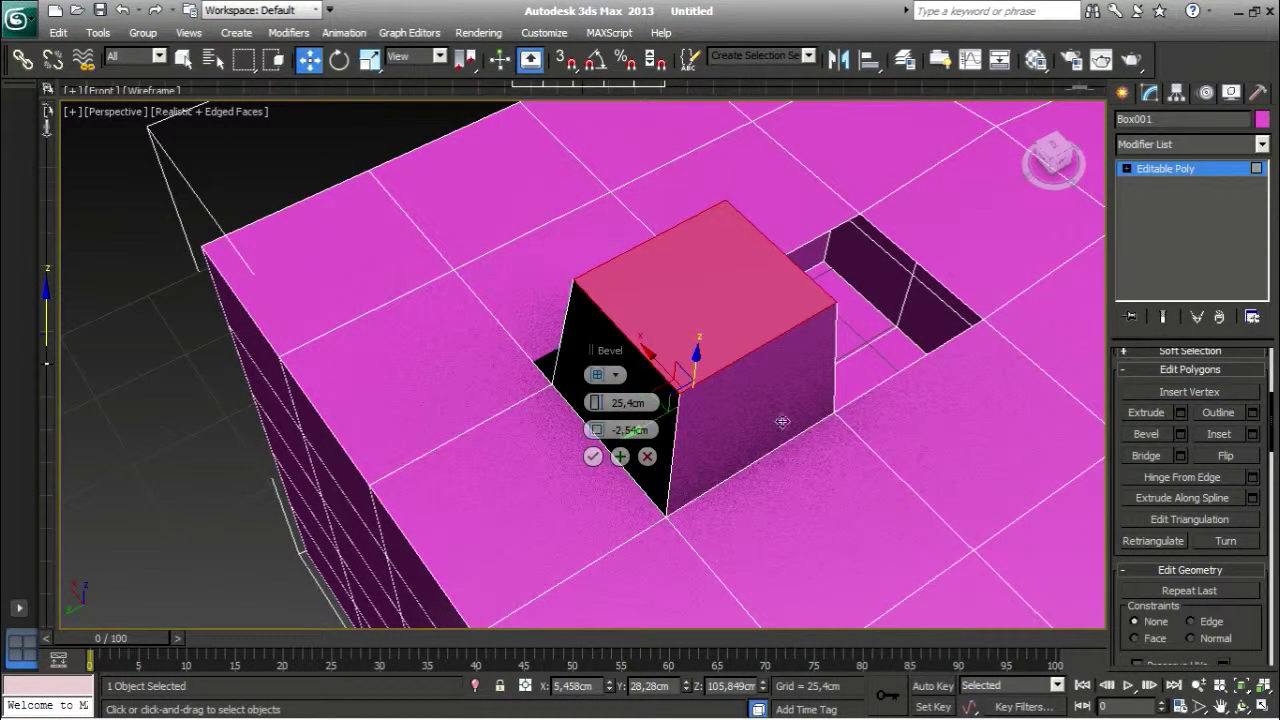
pyautogui.moveTo(611, 403); pyautogui.dragTo(872, 326)
pyautogui.moveTo(872, 326); pyautogui.dragTo(590, 425, button='middle')
pyautogui.moveTo(600, 430)
pyautogui.mouseDown()
pyautogui.moveTo(662, 438)
pyautogui.moveTo(578, 436)
pyautogui.moveTo(592, 436)
pyautogui.mouseUp()
pyautogui.click(620, 456)
pyautogui.click(648, 456)
pyautogui.hotkey('ctrl', 'z')
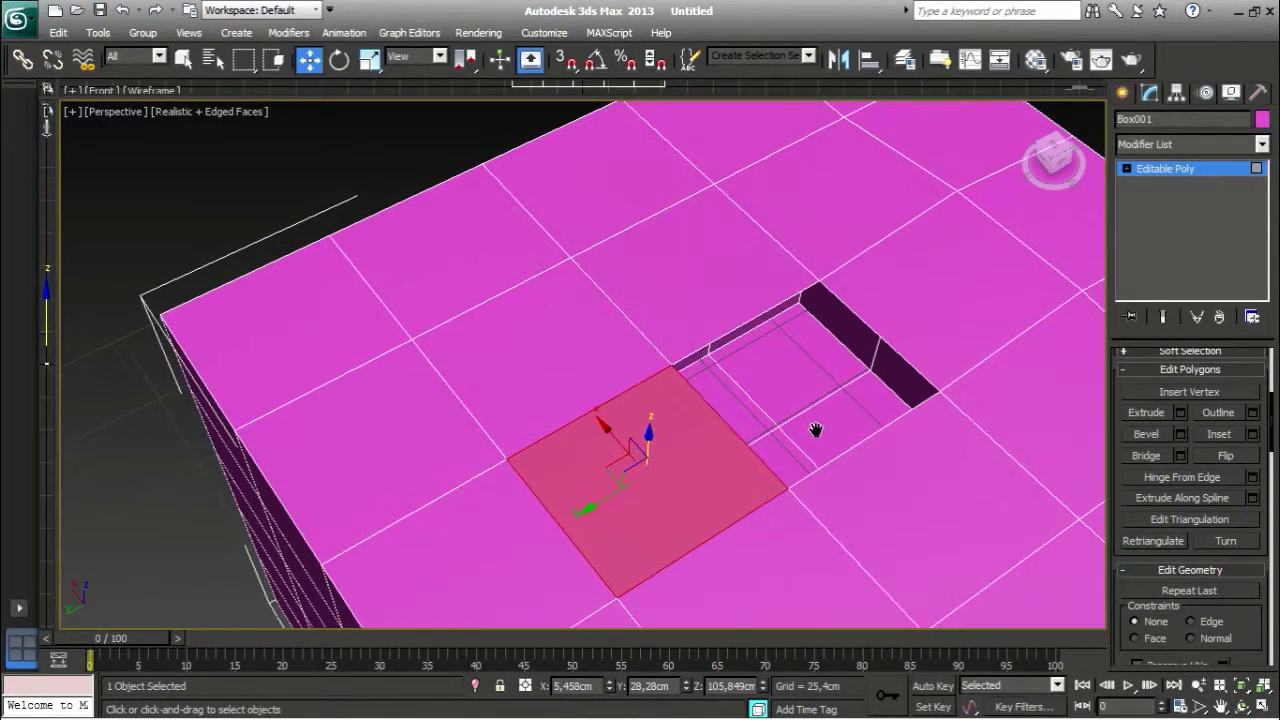
# Step: Preview insetting the selected polygon by about 5.6 cm, and cancel the inset
pyautogui.keyDown('alt'); pyautogui.moveTo(820, 431); pyautogui.dragTo(1000, 445, button='middle'); pyautogui.keyUp('alt')
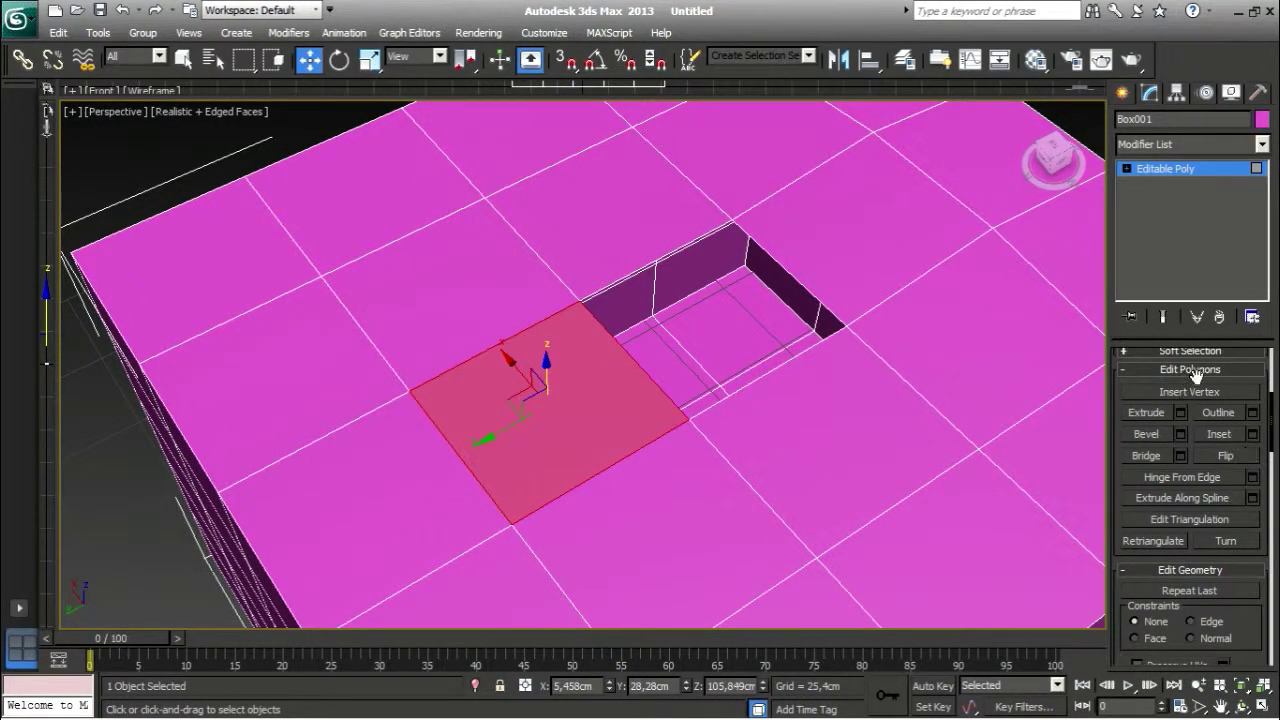
pyautogui.click(1252, 434)
pyautogui.moveTo(606, 404); pyautogui.dragTo(612, 401)
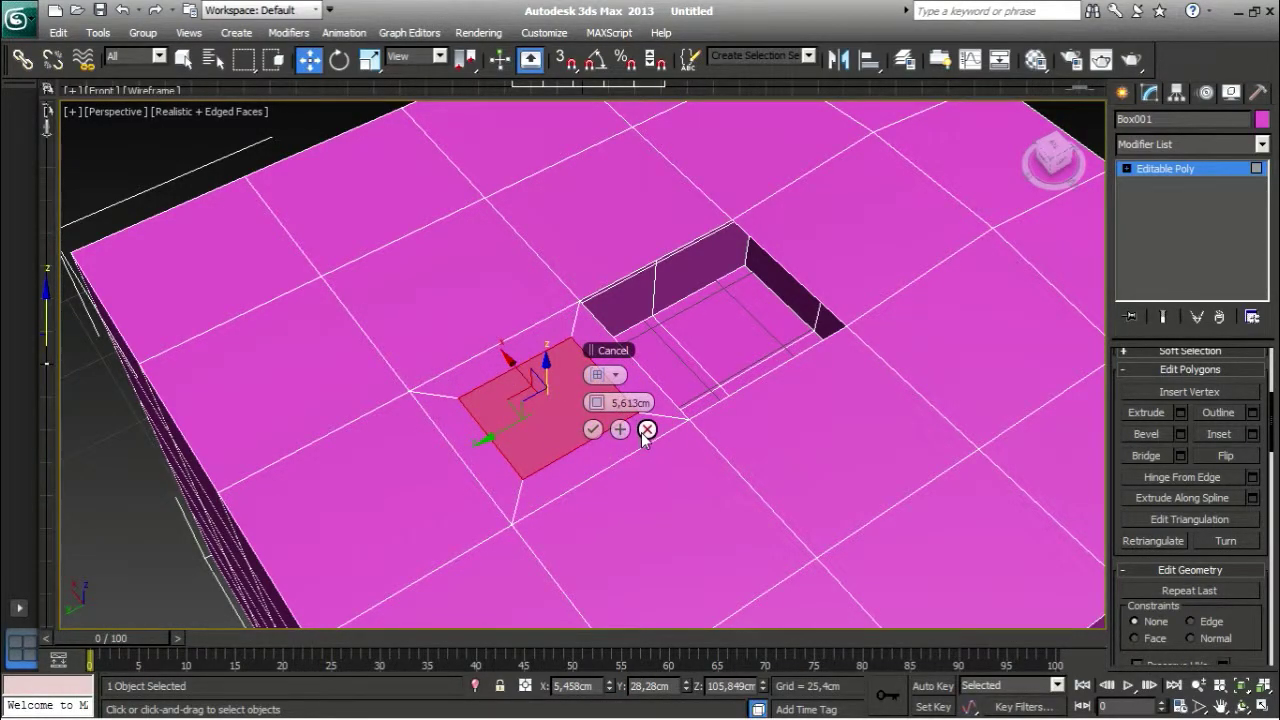
pyautogui.click(647, 430)
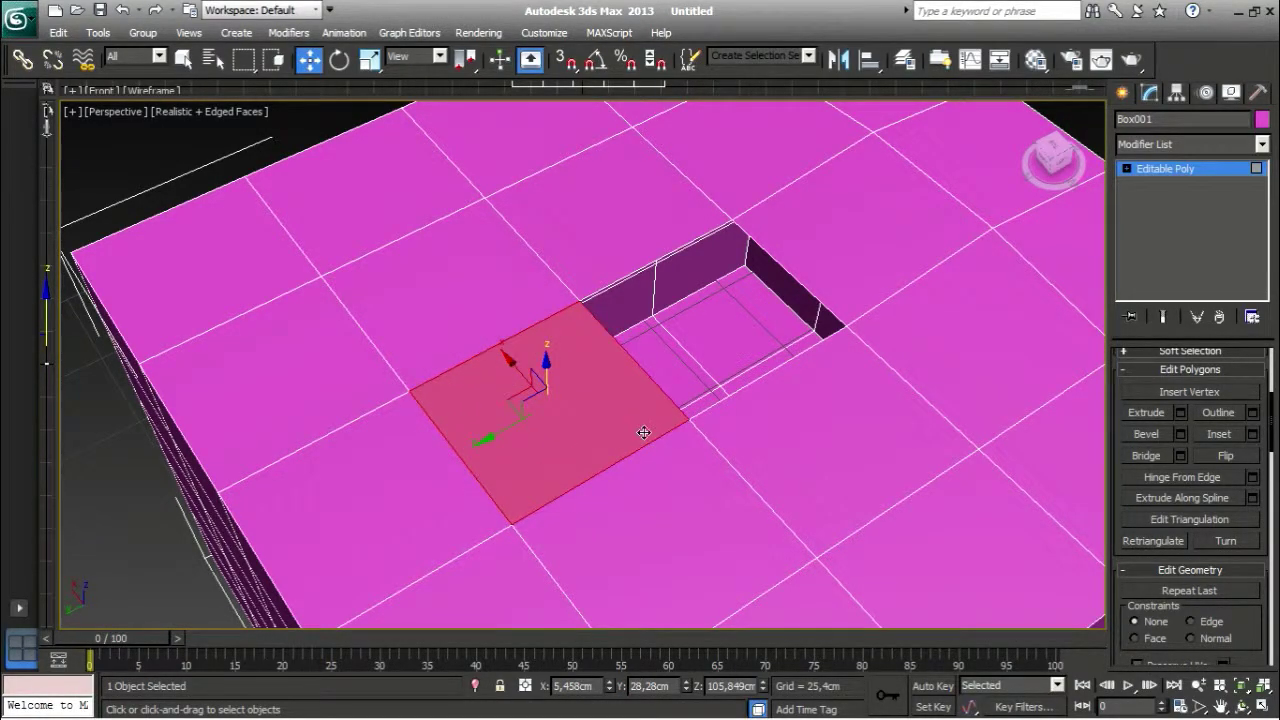
# Step: Try to flip the selected polygon beside the hole, and clear the polygon selection
pyautogui.click(1233, 454)
pyautogui.keyDown('alt'); pyautogui.moveTo(692, 440); pyautogui.dragTo(414, 446, button='middle'); pyautogui.keyUp('alt')
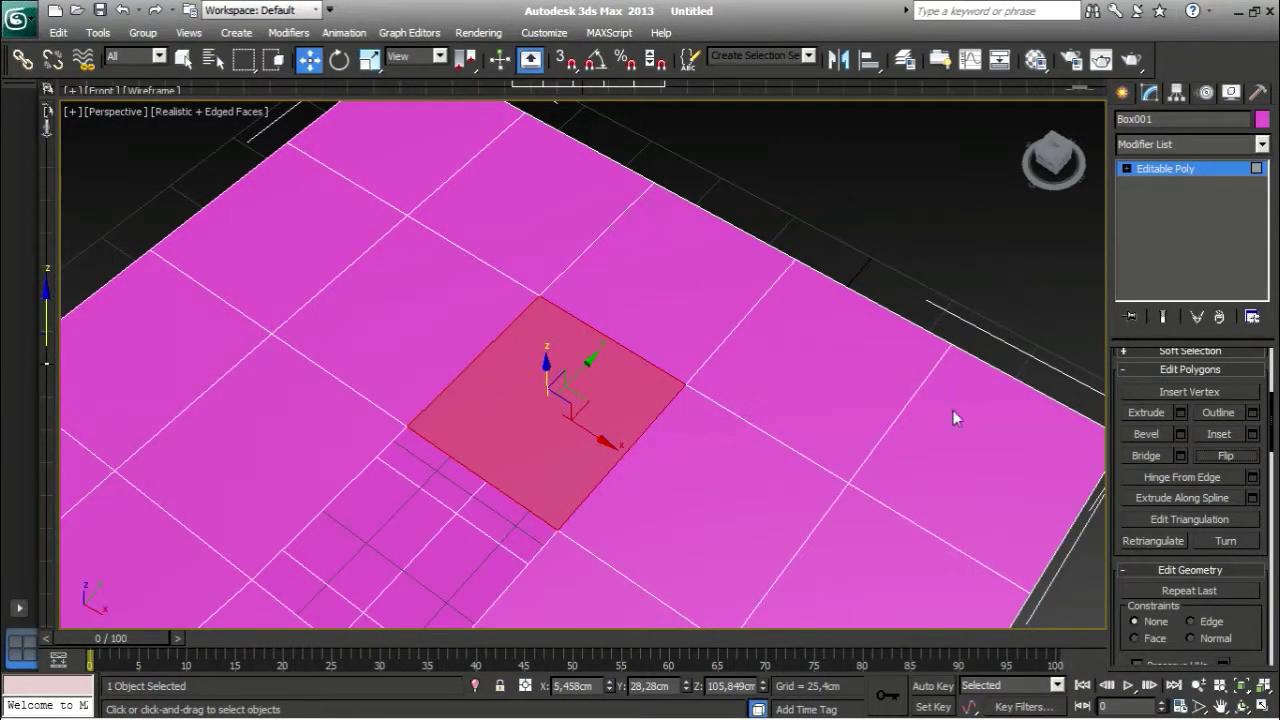
pyautogui.hotkey('ctrl', 'd')
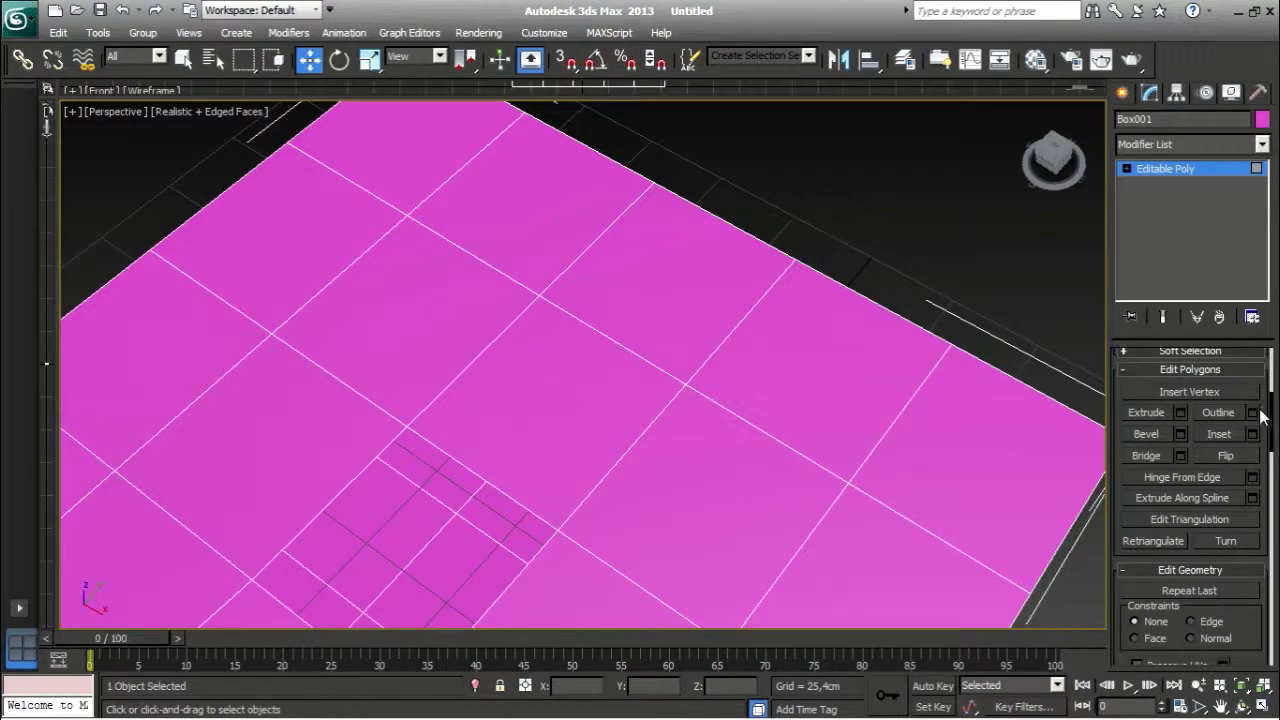
# Step: Switch to the Element sub-object level and examine its Edit Elements and Edit Geometry tools
pyautogui.scroll(-3, 1274, 420)
pyautogui.scroll(6, 1260, 405)
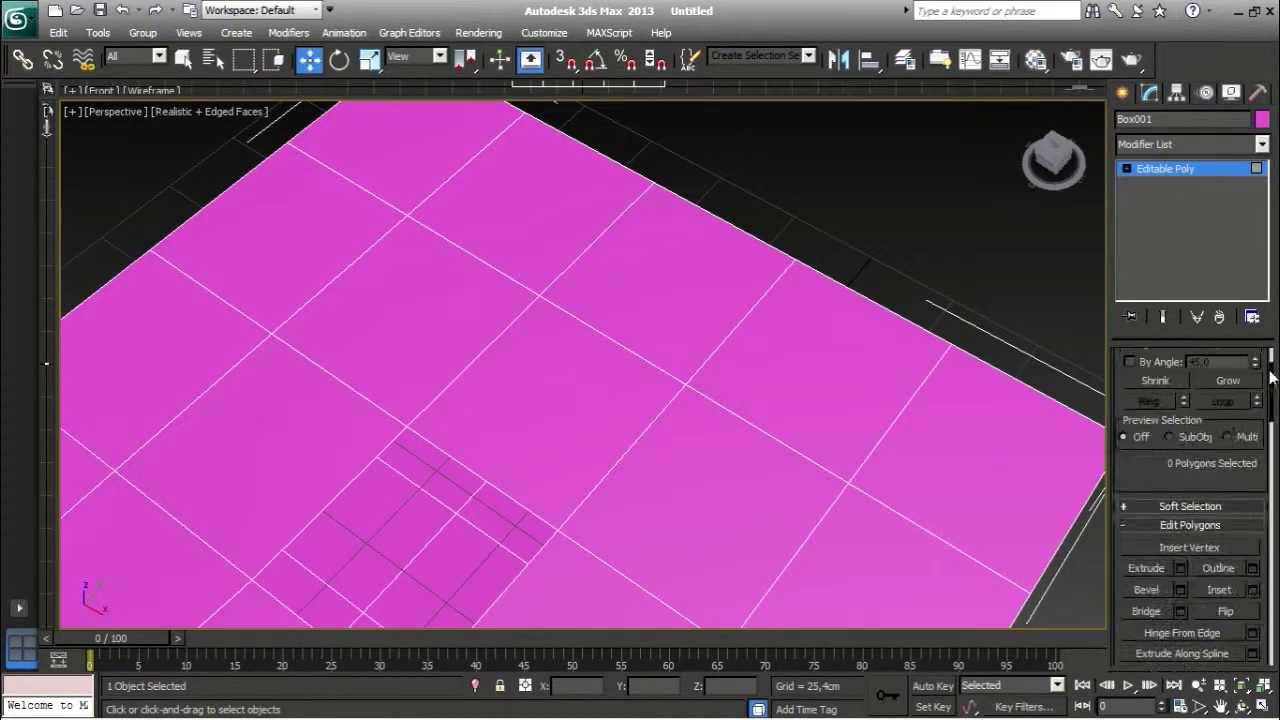
pyautogui.click(1233, 380)
pyautogui.scroll(-6, 620, 357)
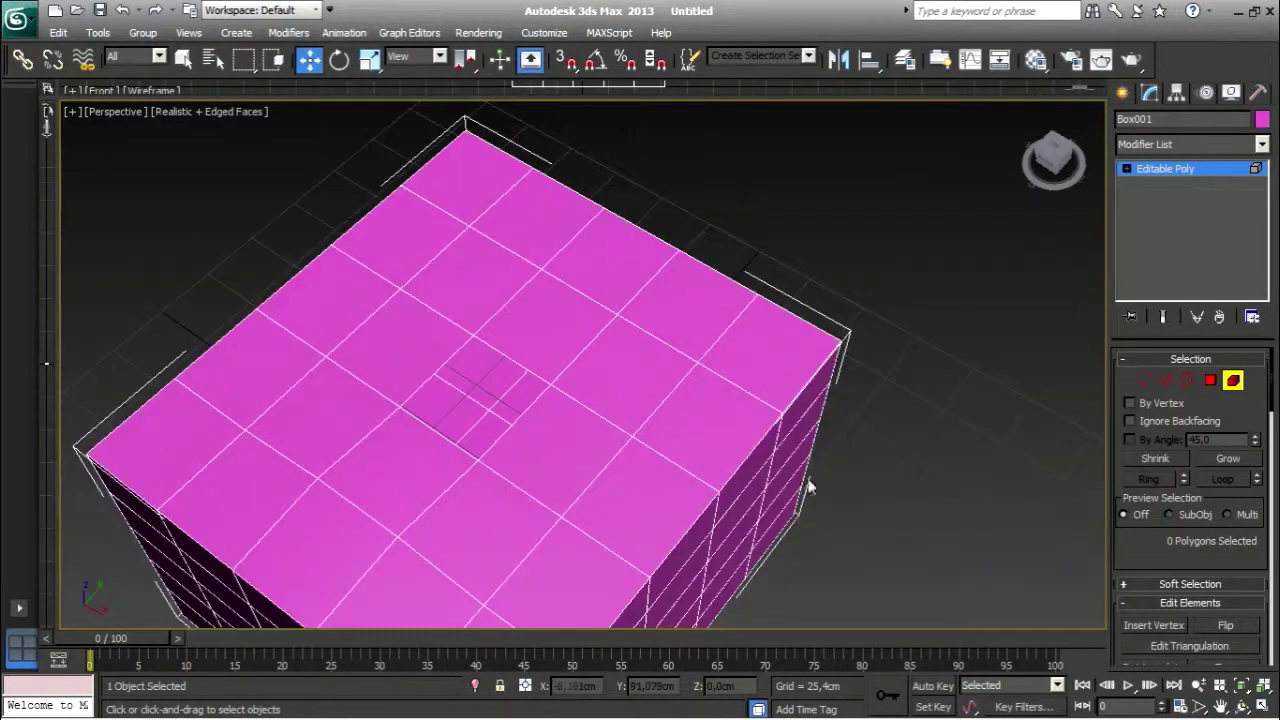
pyautogui.moveTo(1267, 395); pyautogui.dragTo(1275, 476)
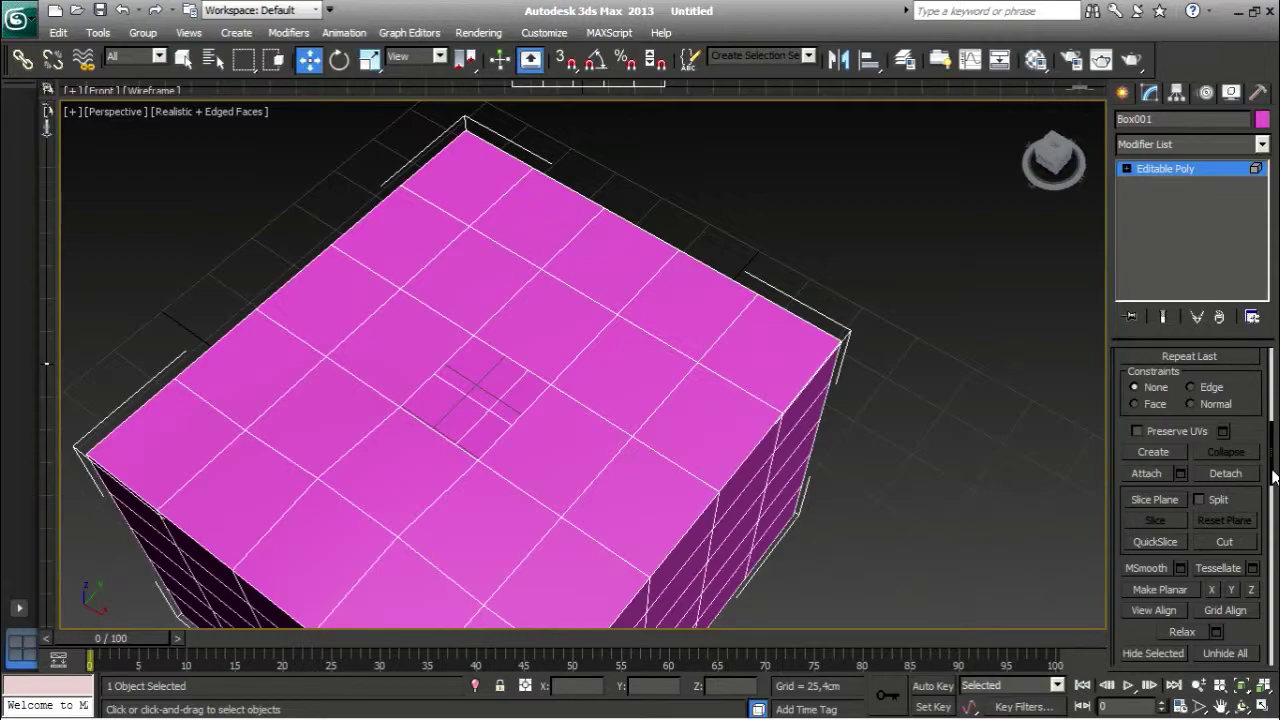
# Step: Select the entire box as one element to inspect it from several sides, and clear the selection
pyautogui.click(743, 377)
pyautogui.keyDown('alt'); pyautogui.moveTo(743, 377); pyautogui.dragTo(1030, 438, button='middle'); pyautogui.keyUp('alt')
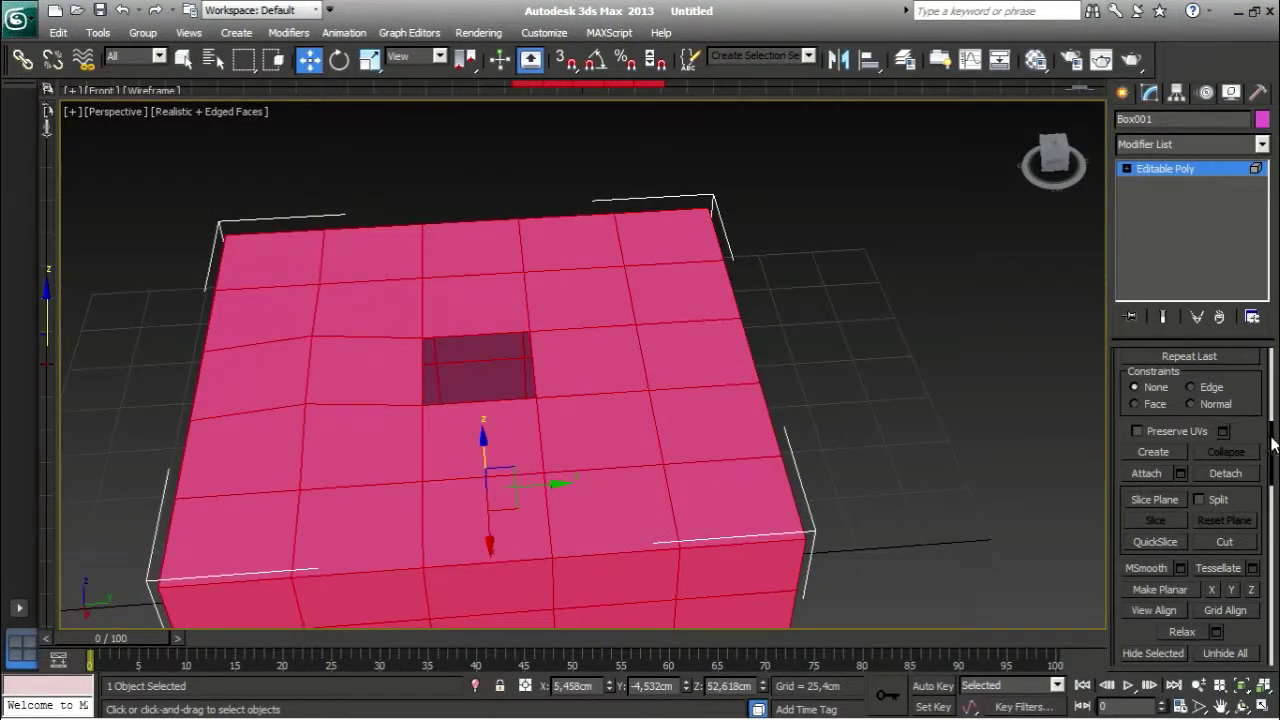
pyautogui.moveTo(1273, 443); pyautogui.dragTo(1271, 368)
pyautogui.moveTo(787, 452)
pyautogui.keyDown('alt'); pyautogui.mouseDown(button='middle')
pyautogui.moveTo(815, 472)
pyautogui.moveTo(807, 455)
pyautogui.mouseUp(button='middle'); pyautogui.keyUp('alt')
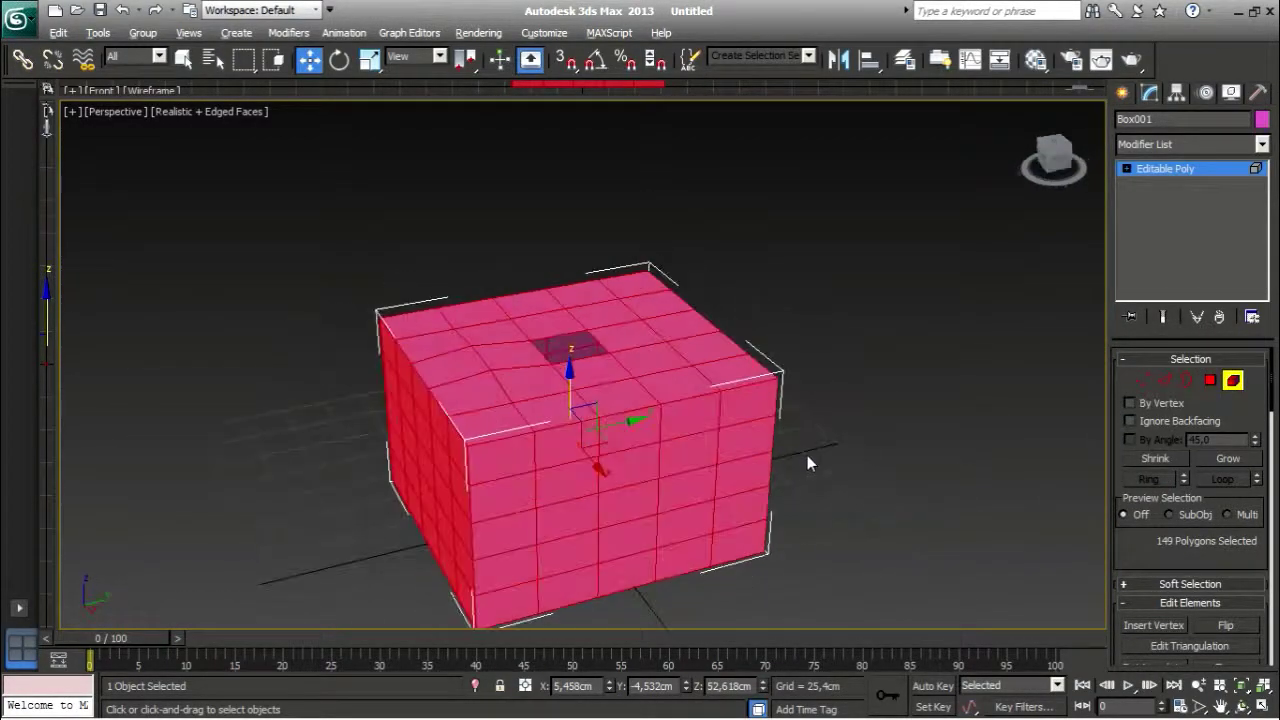
pyautogui.click(877, 526)
pyautogui.keyDown('alt'); pyautogui.moveTo(877, 526); pyautogui.dragTo(830, 480, button='middle'); pyautogui.keyUp('alt')
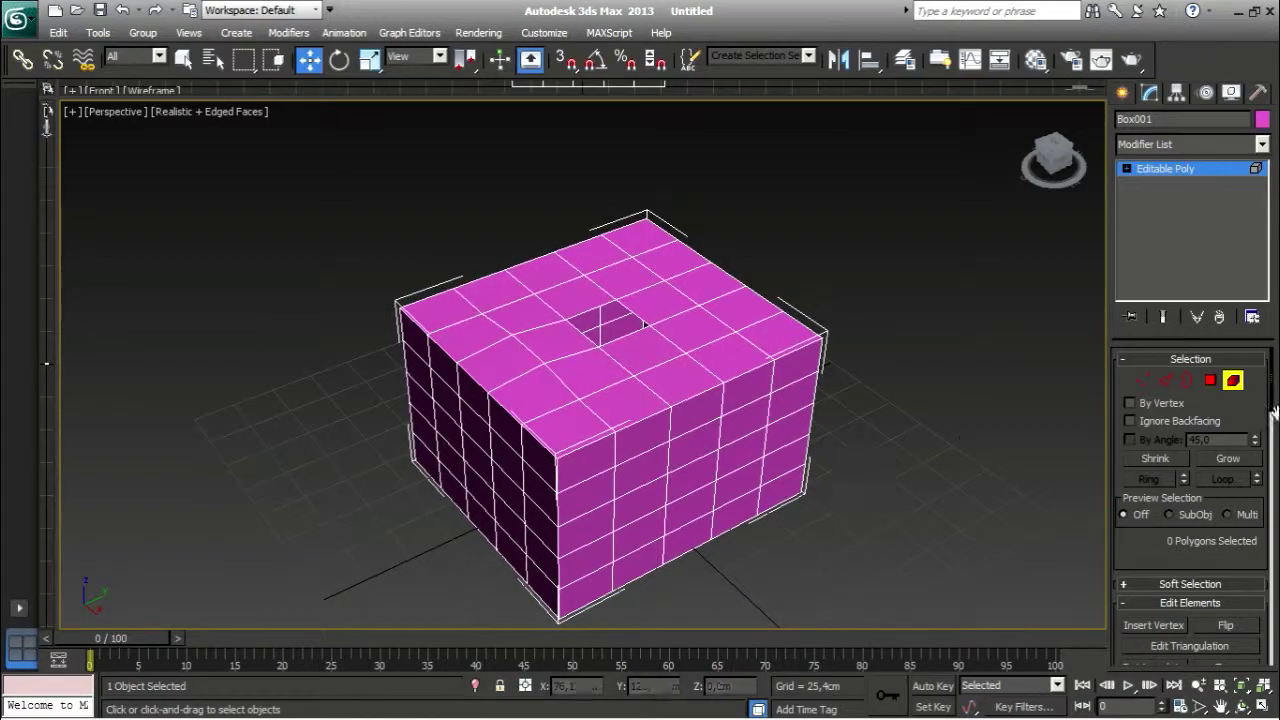
# Step: Return to the Border sub-object level, cap the hole in the top face, and clear the selection
pyautogui.click(1188, 380)
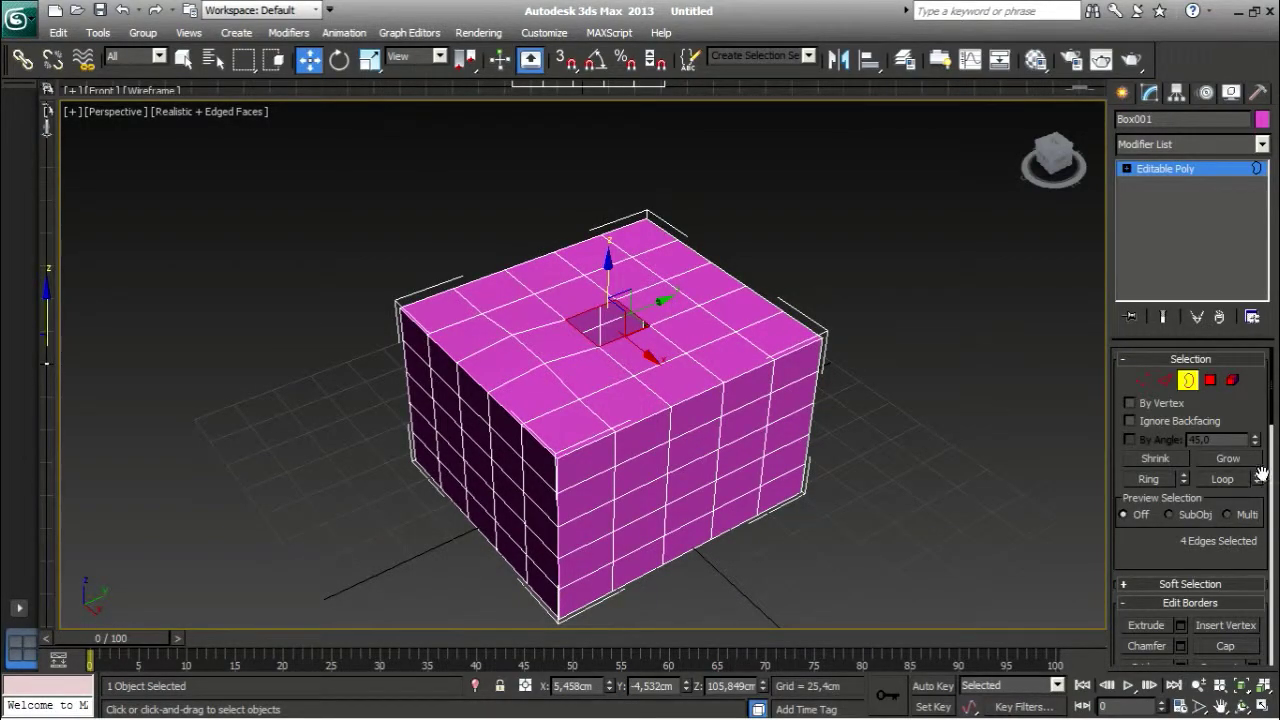
pyautogui.scroll(-4, 1262, 414)
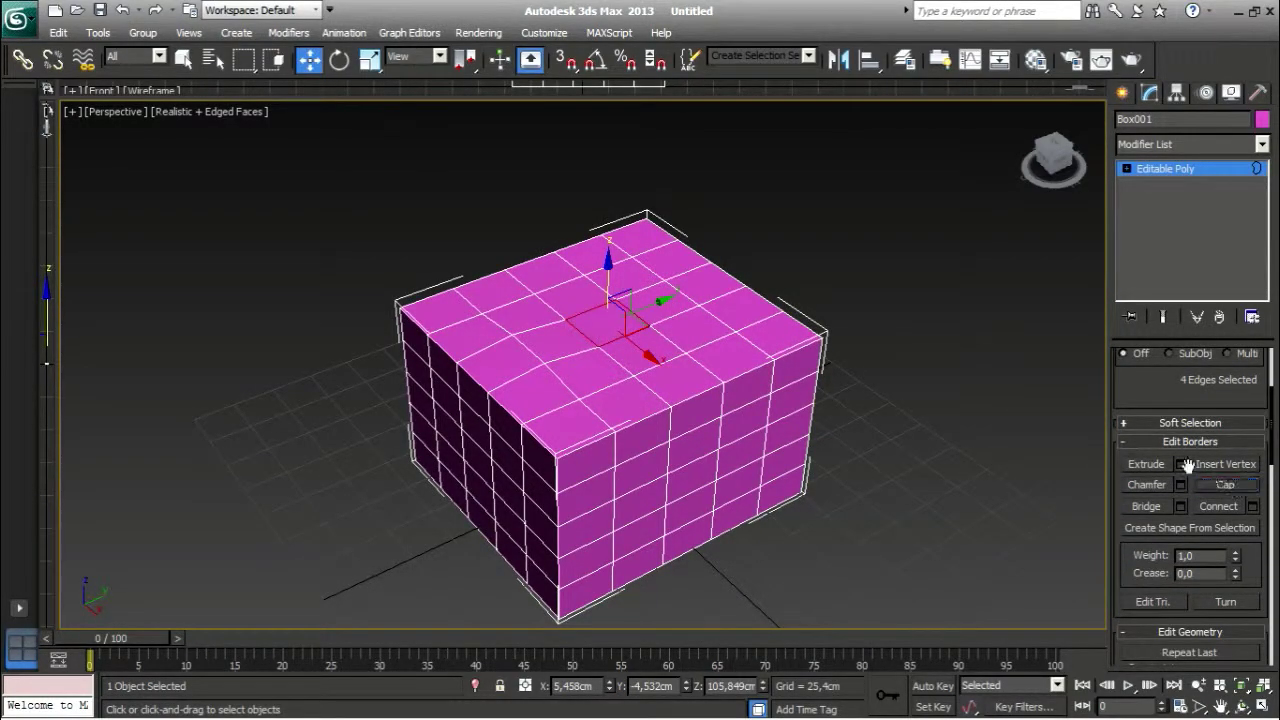
pyautogui.click(1210, 484)
pyautogui.scroll(5, 622, 407)
pyautogui.scroll(-5, 624, 420)
pyautogui.click(821, 470)
pyautogui.keyDown('alt'); pyautogui.moveTo(821, 470); pyautogui.dragTo(835, 440, button='middle'); pyautogui.keyUp('alt')
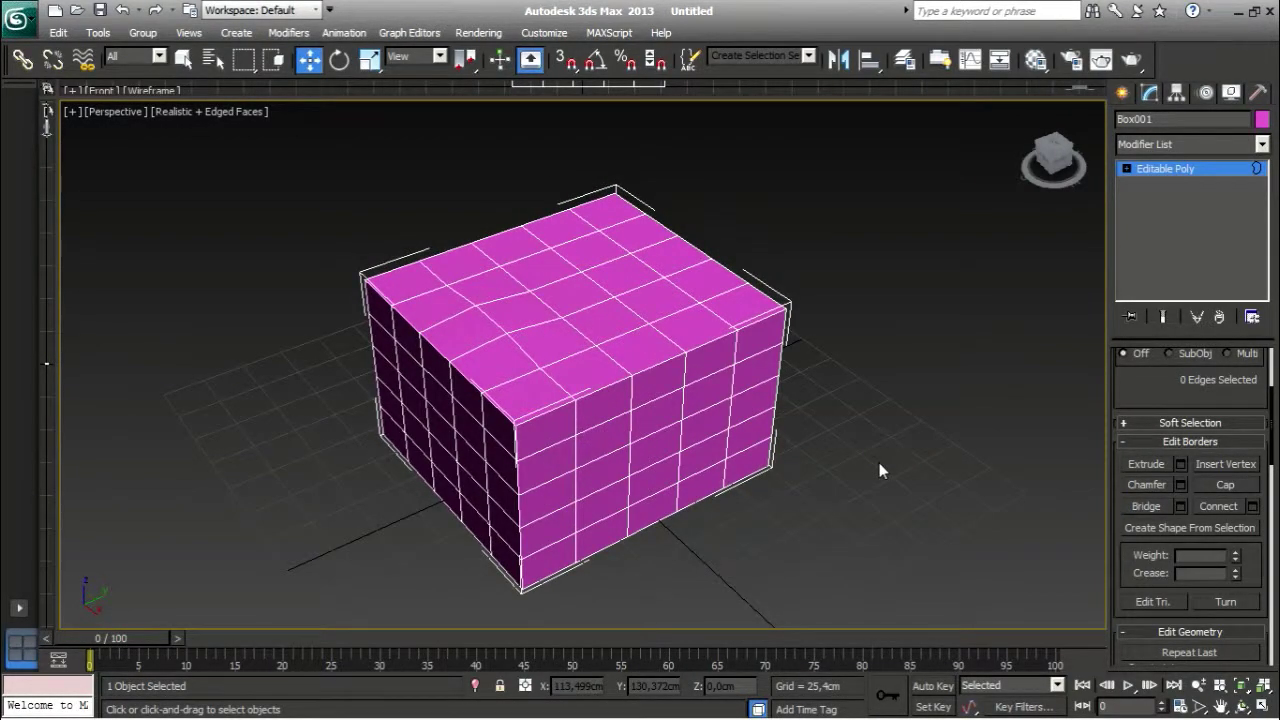